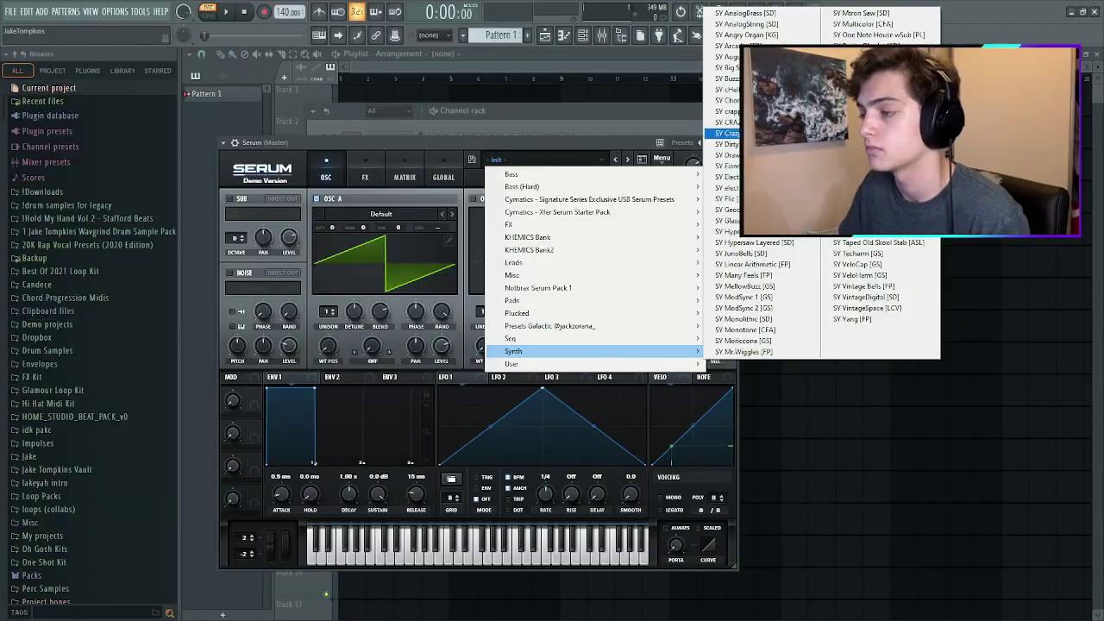
Load the SY crappy keys preset in Serum and step forward through the presets to SY CrazyLayer [SD].
left_click(814, 382)
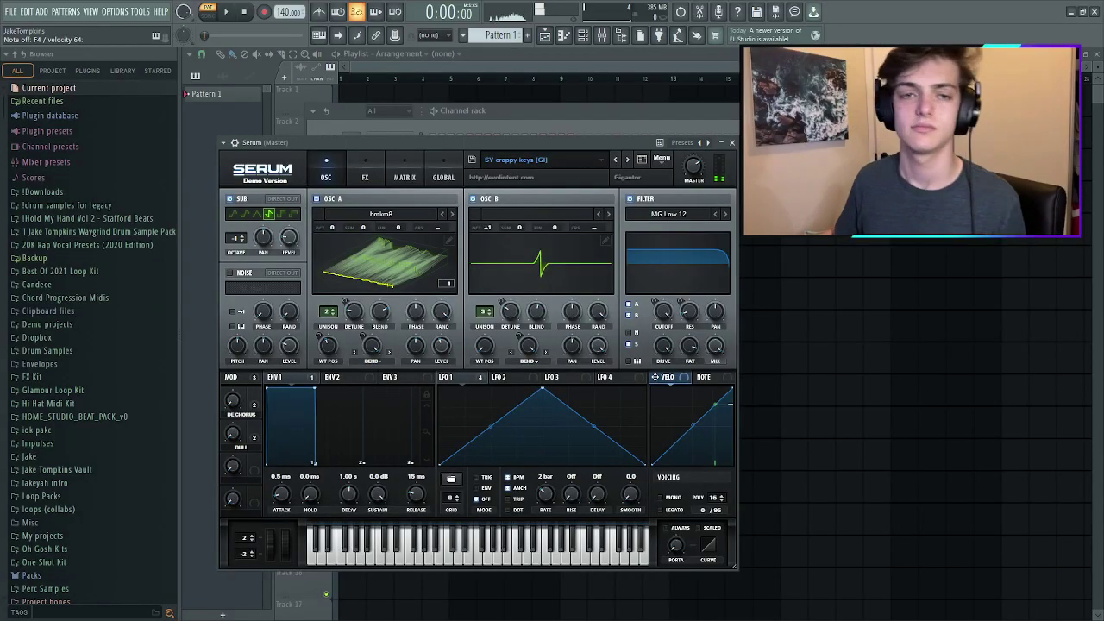
left_click(626, 159)
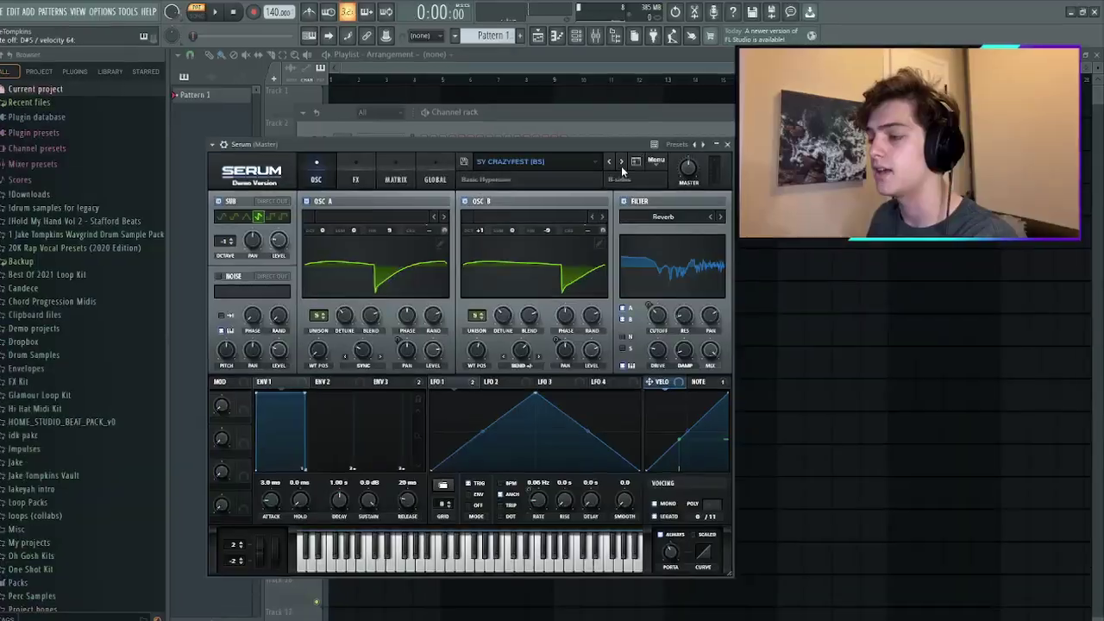
left_click(629, 159)
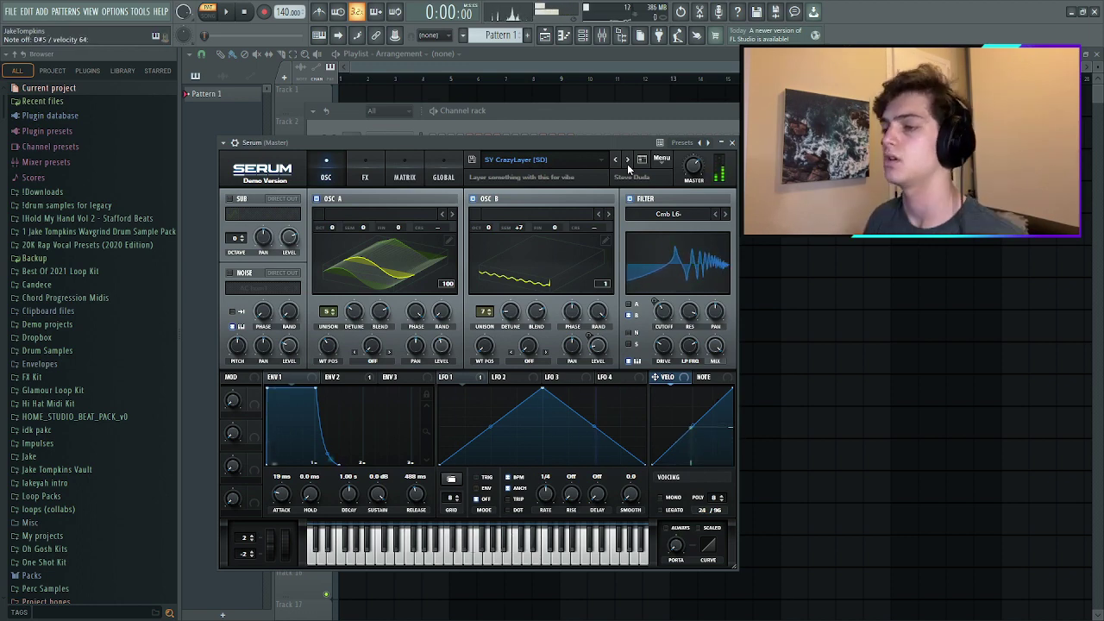
Tap out the tempo, close the tempo tapper and set the project tempo to 165 BPM.
left_click(715, 118)
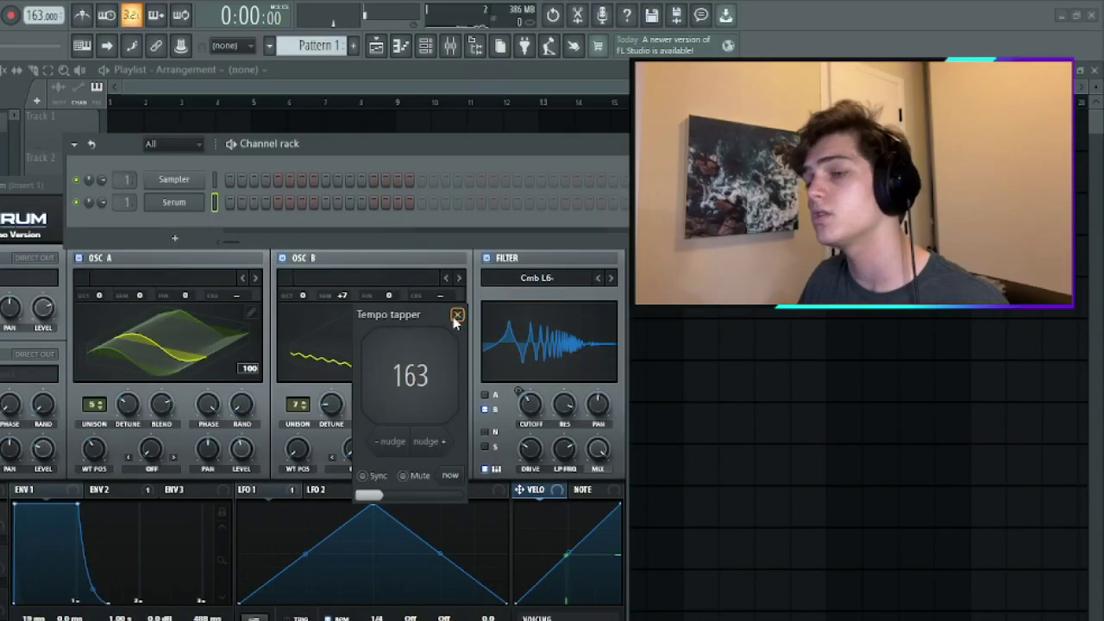
left_click(455, 316)
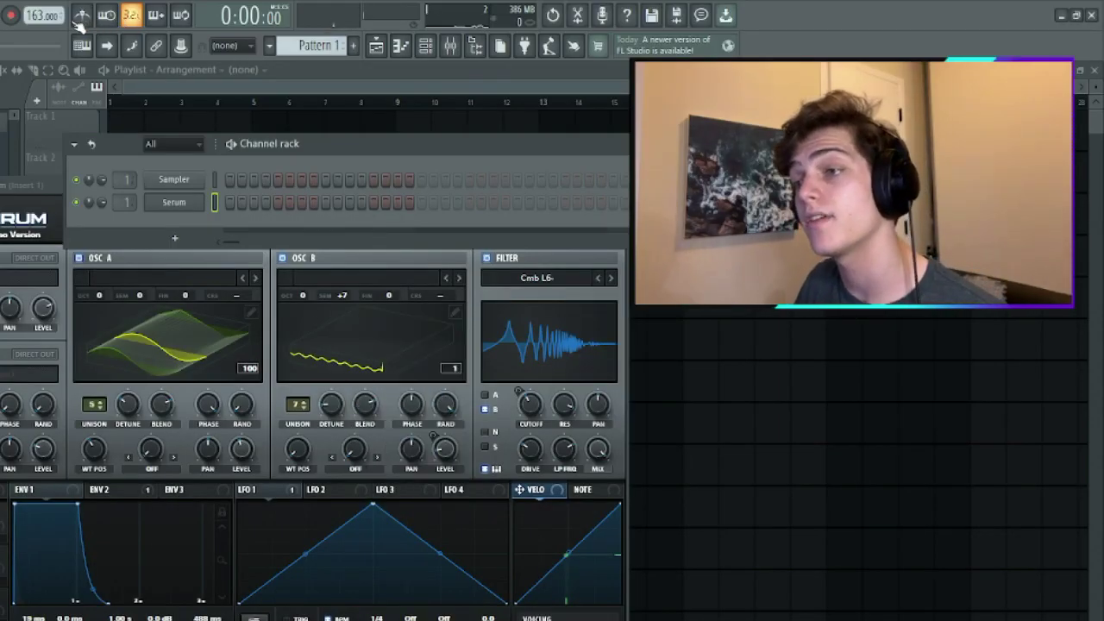
left_click_drag(35, 18, 34, 16)
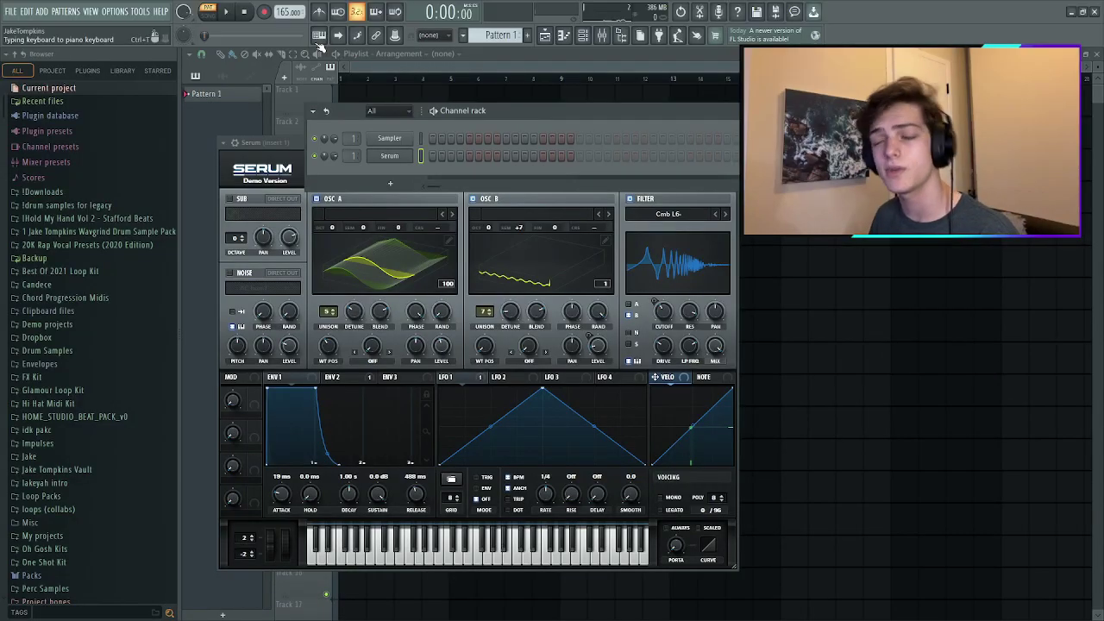
Build a chord of F4, G#4, C5, D#5 and A#5 at the start of Serum's piano roll, each note 12 steps long.
left_click(358, 36)
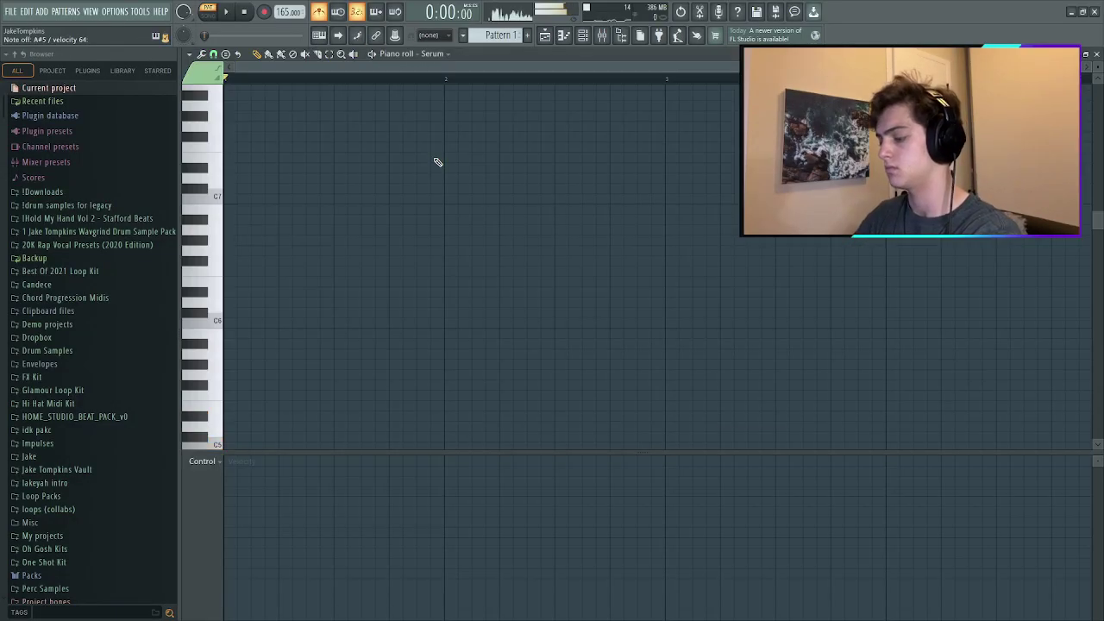
scroll(288, 356, "down", 4)
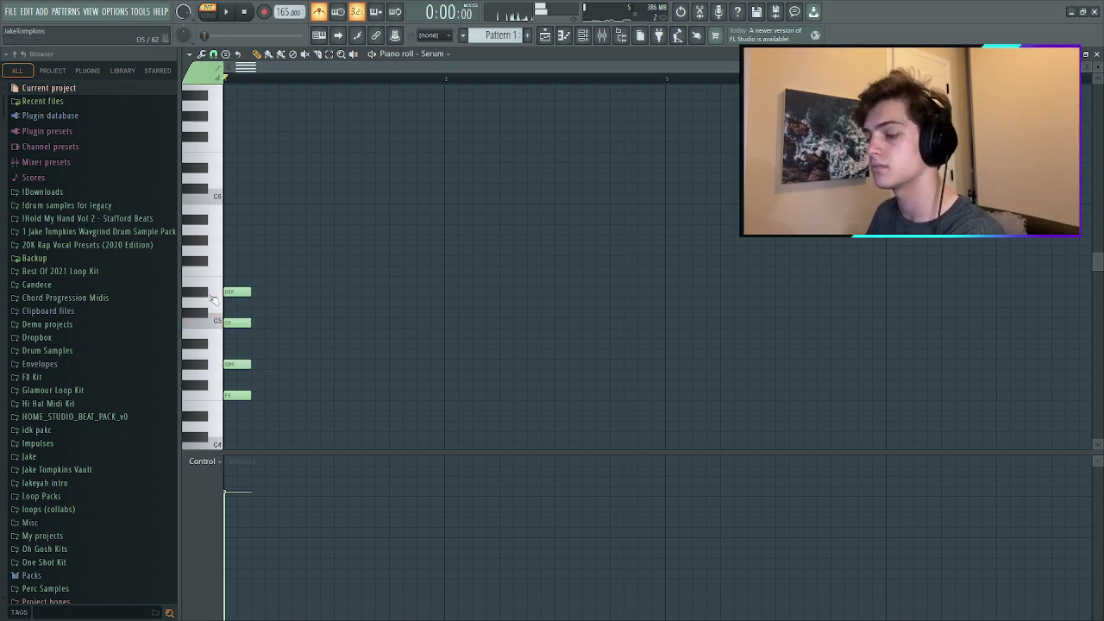
left_click(232, 220)
key("ctrl+a")
left_click_drag(251, 219, 402, 220)
key("space")
key("space")
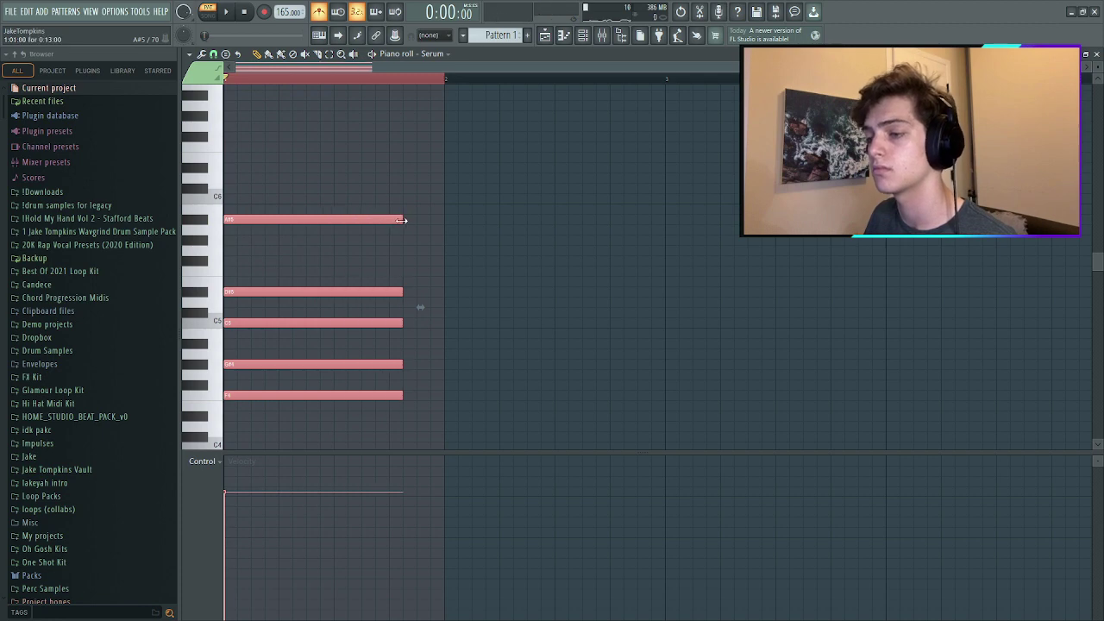
key("ctrl+d")
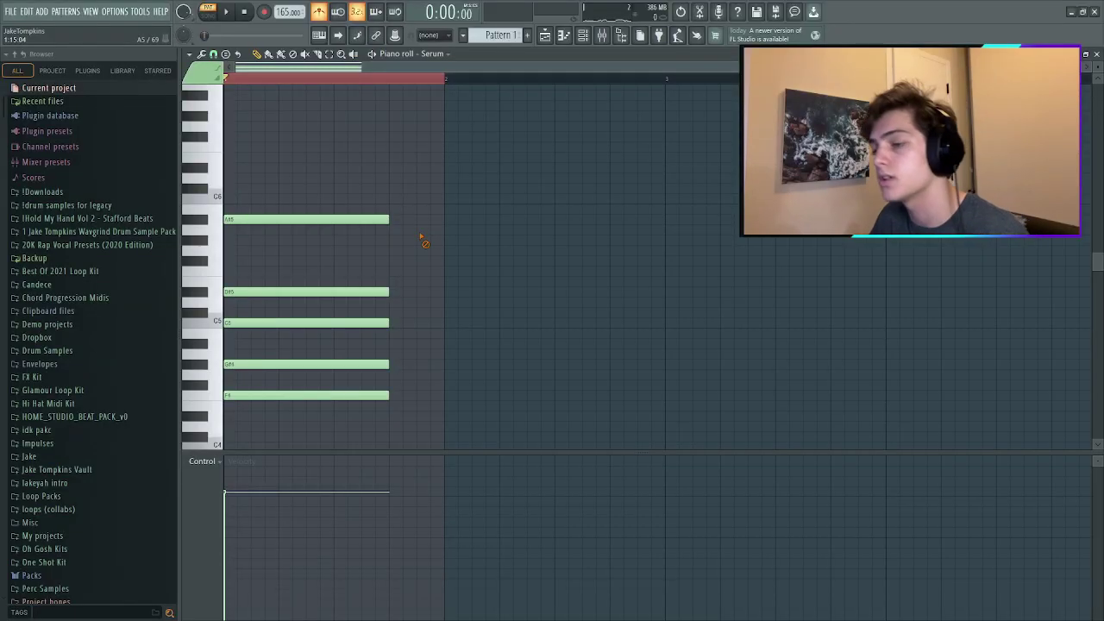
Add a second chord of D#4, G4, A#4, D#5 and G#5 directly after the first chord.
left_click(400, 242)
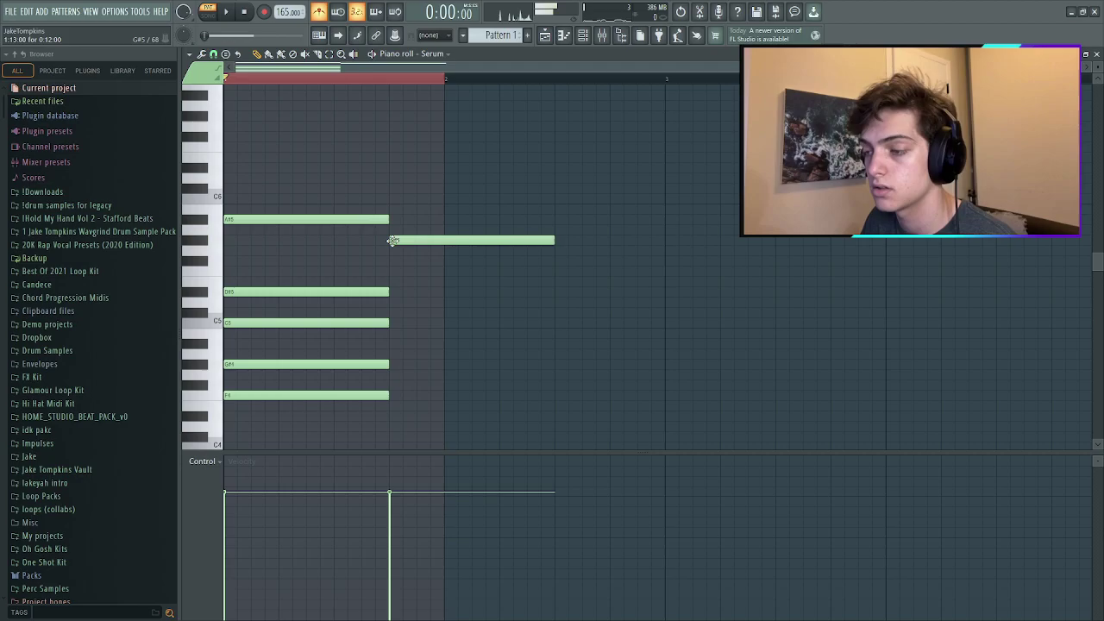
key("space")
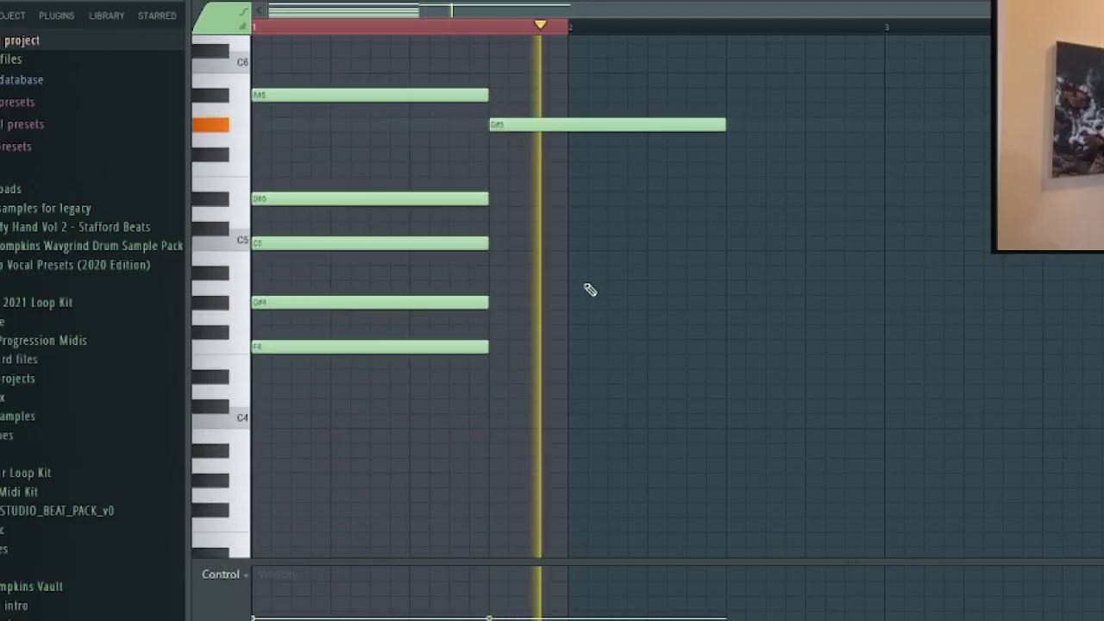
key("space")
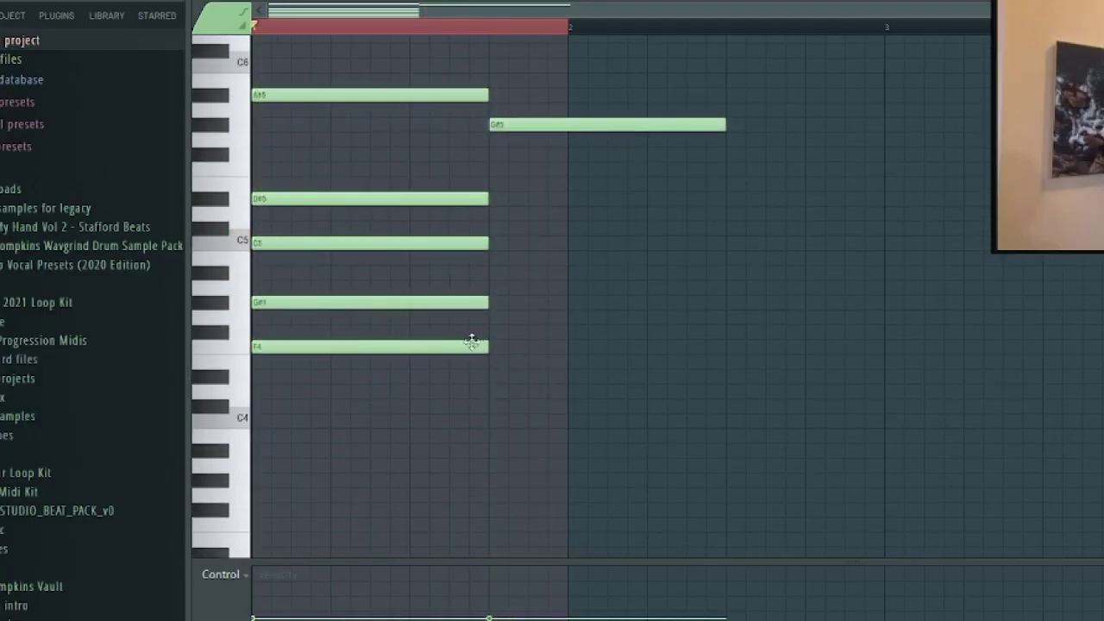
left_click(496, 376)
left_click(496, 317)
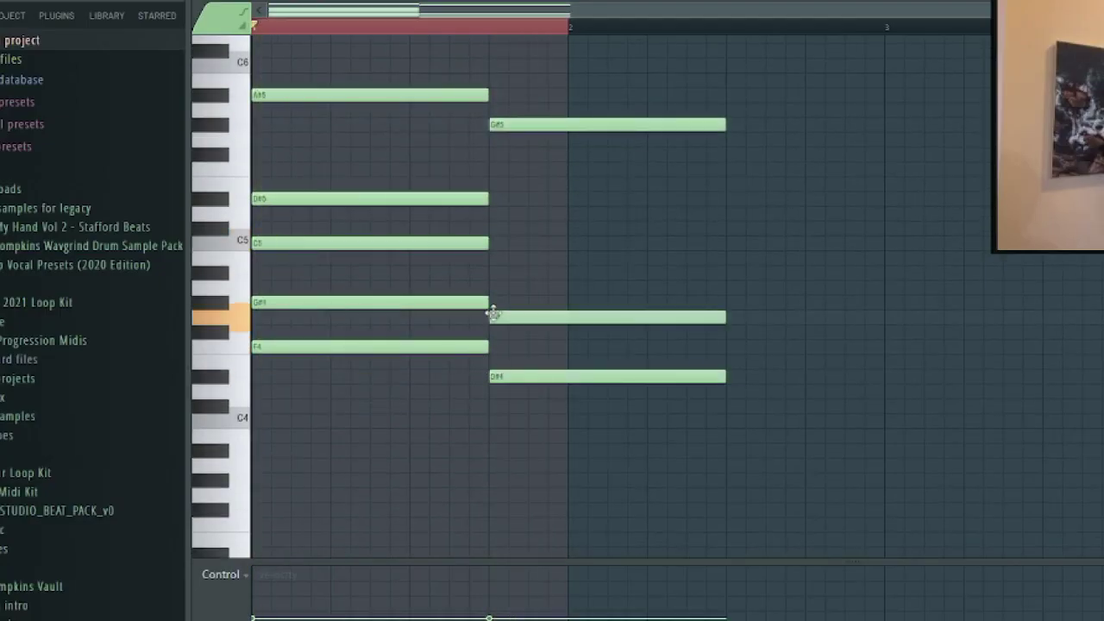
left_click(497, 257)
left_click_drag(492, 274, 492, 278)
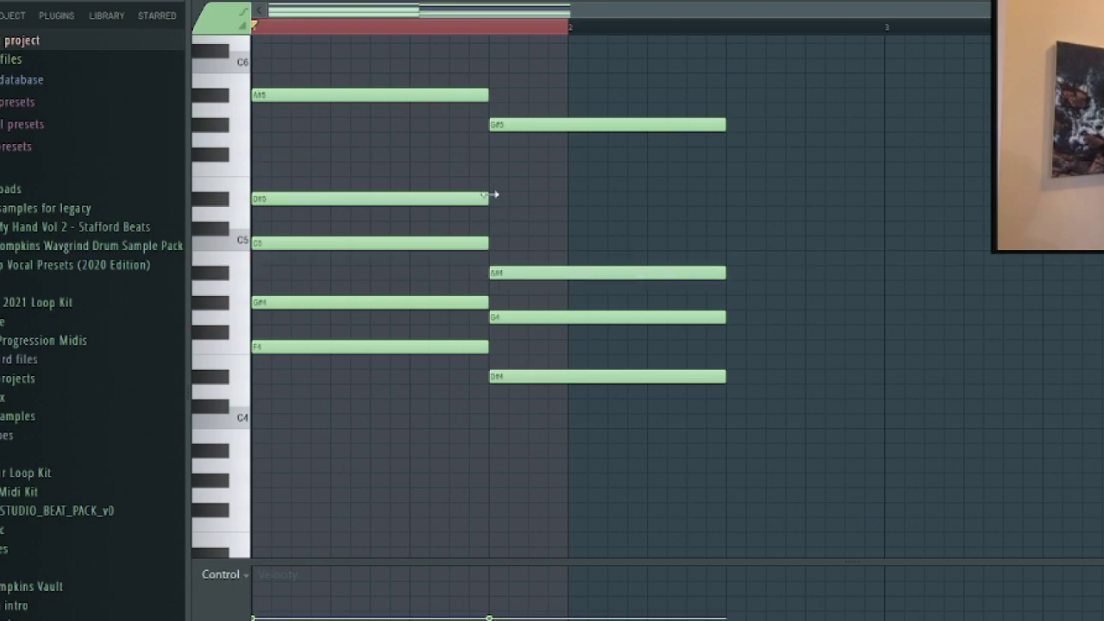
left_click(491, 194)
Extend the second chord's notes to the start of bar 3 and play back the progression.
key("space")
key("ctrl+a")
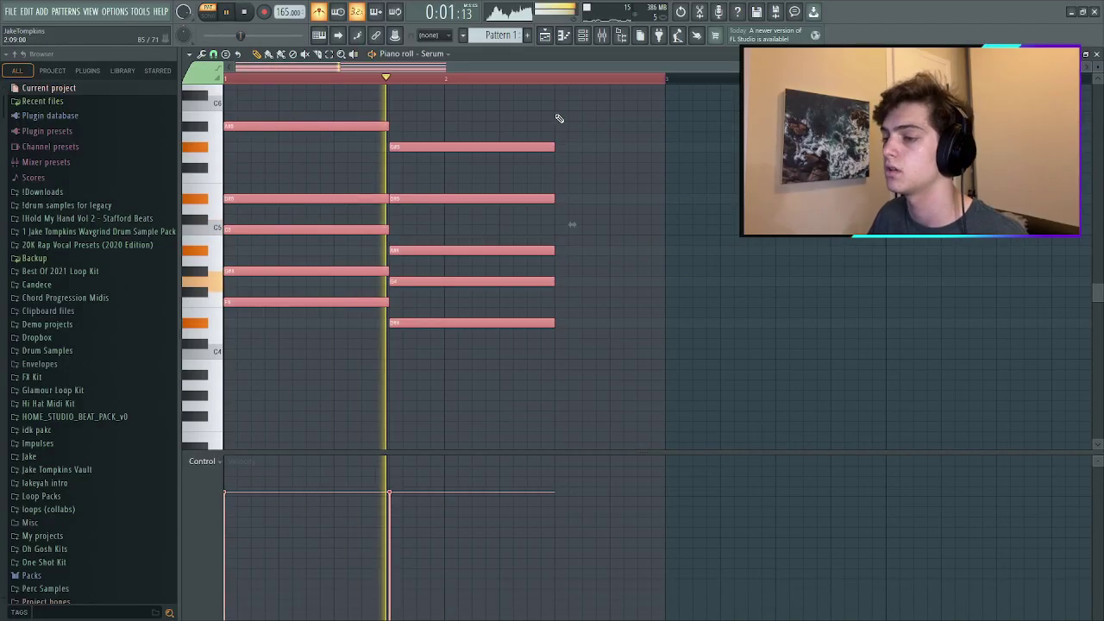
key("ctrl+d")
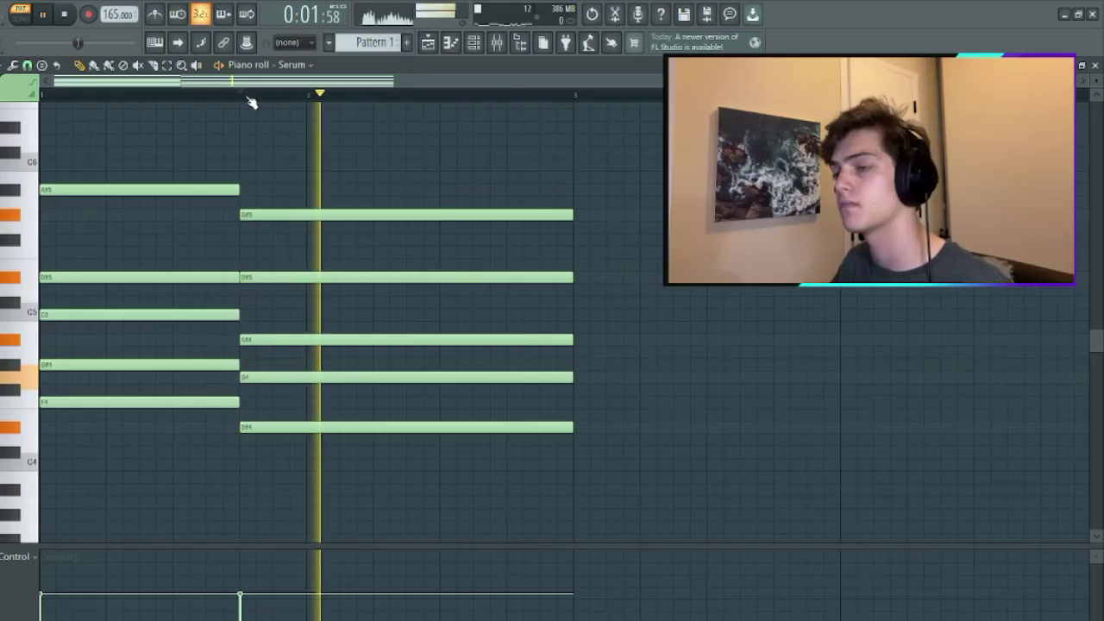
key("space")
key("space")
key("space")
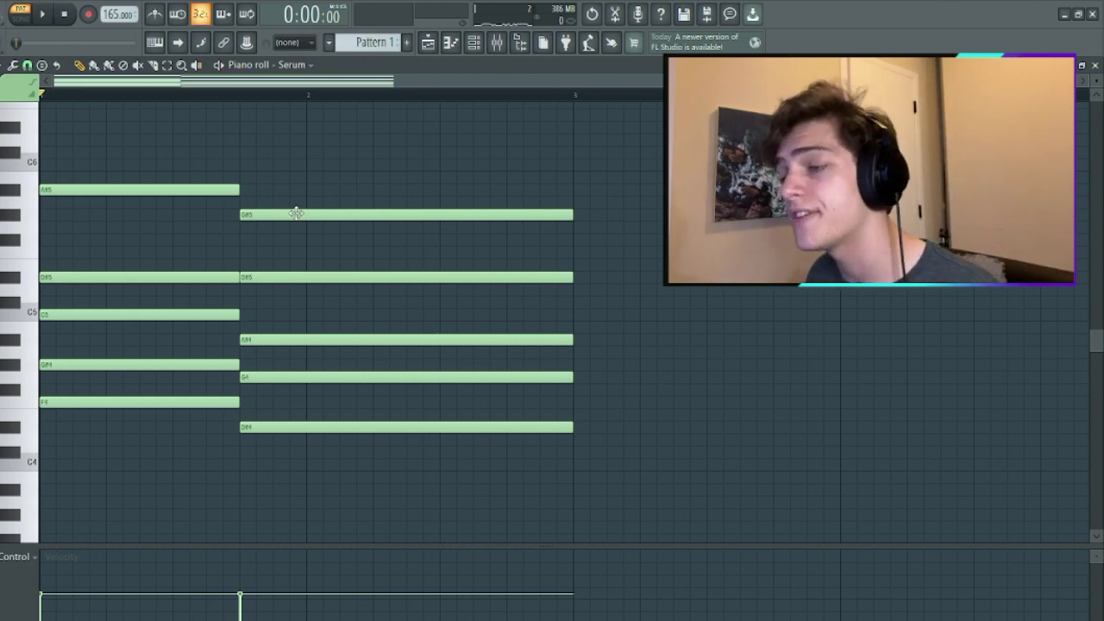
scroll(601, 340, "down", 2)
key("space")
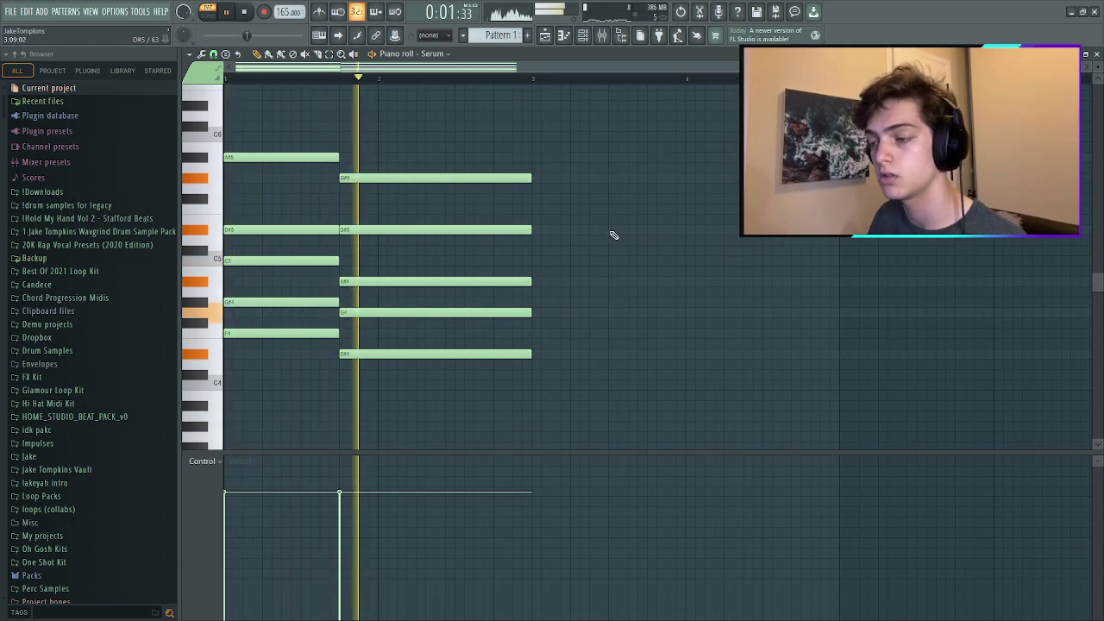
key("space")
Move all five notes of the second chord to the start of bar 3 and listen to the pattern.
left_click(329, 54)
left_click_drag(420, 110, 420, 438)
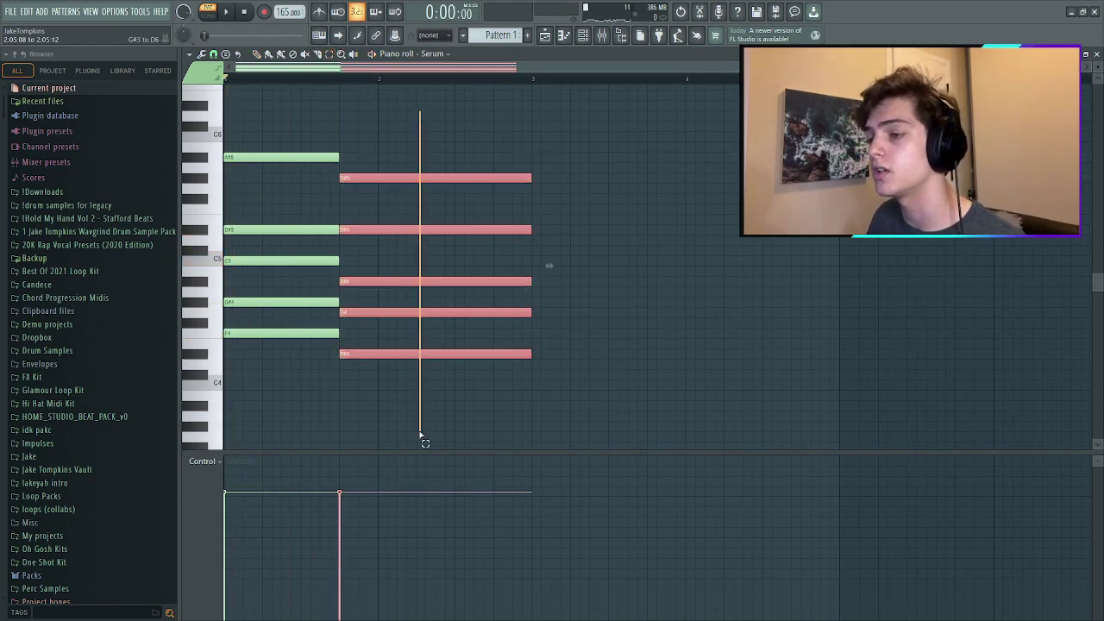
key("space")
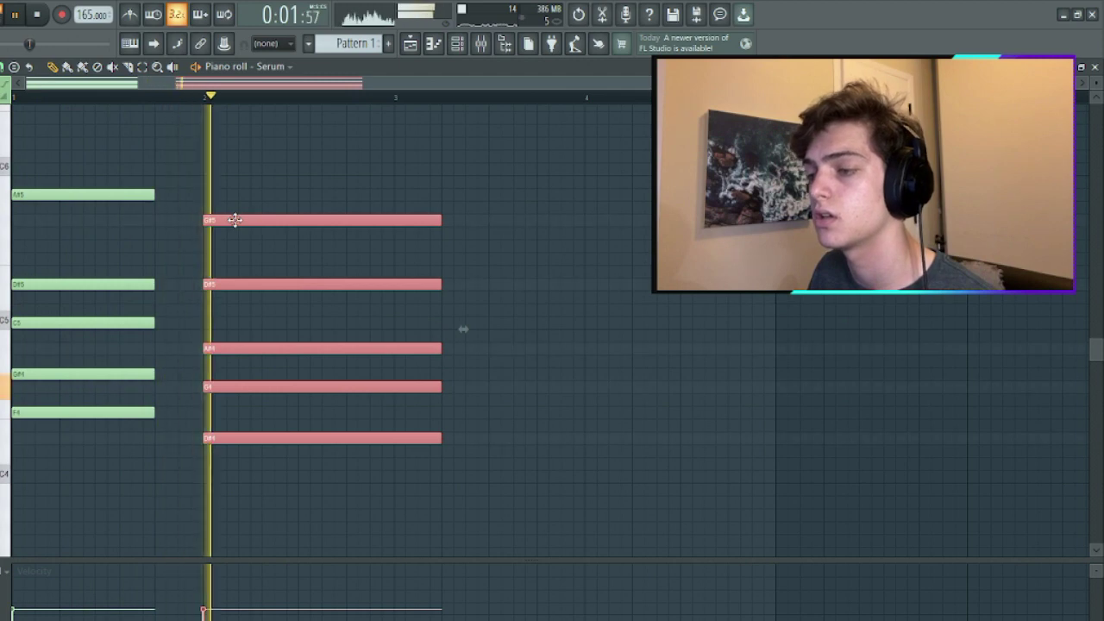
left_click_drag(235, 220, 425, 214)
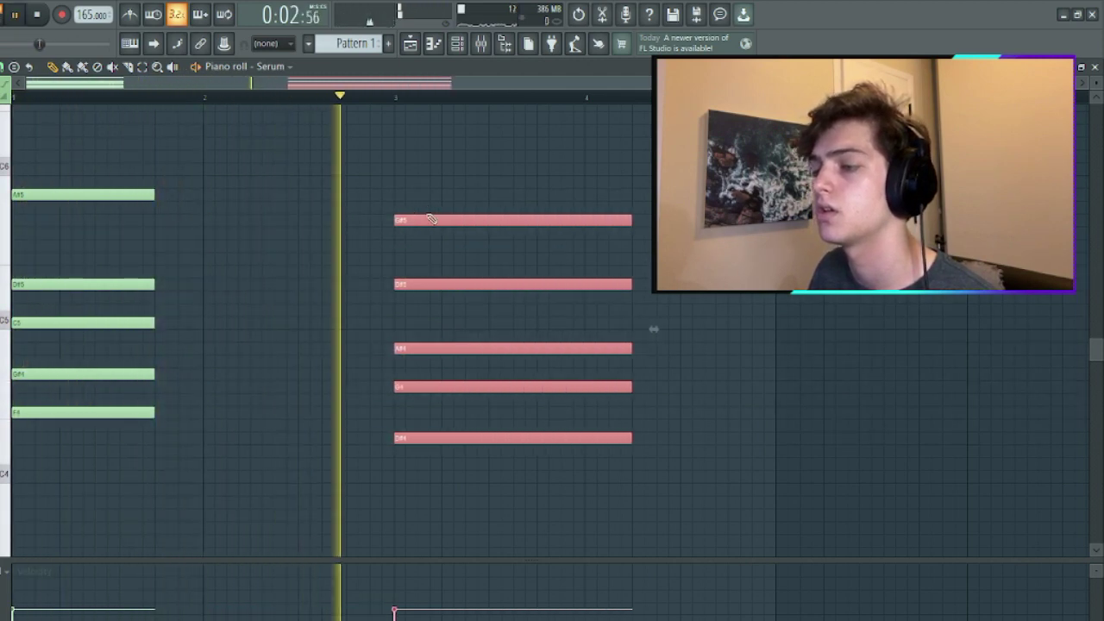
left_click(422, 190)
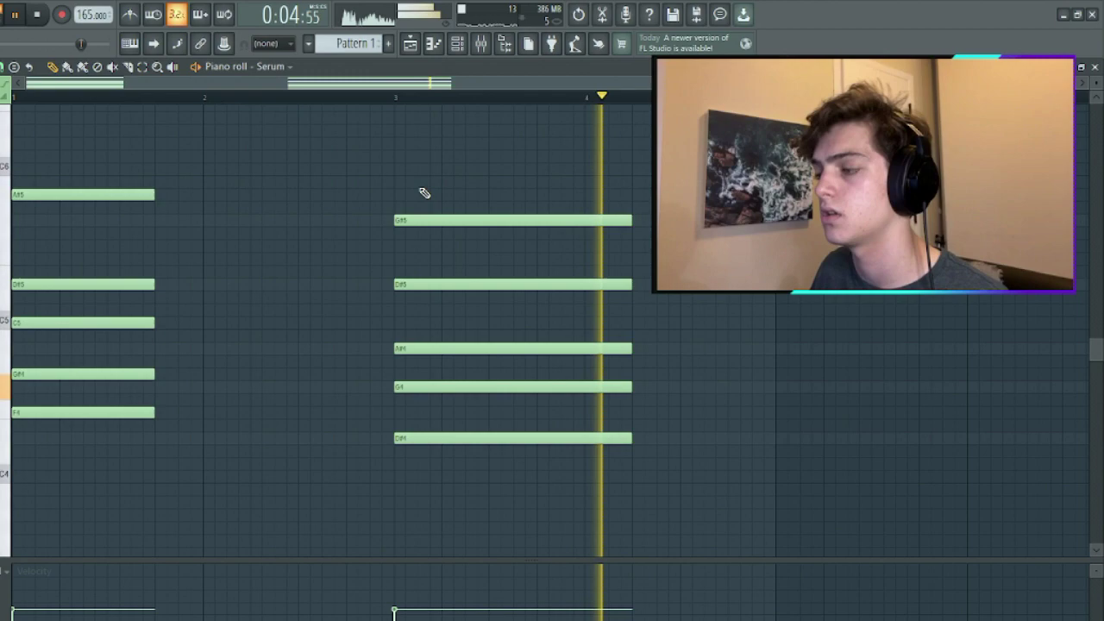
key("space")
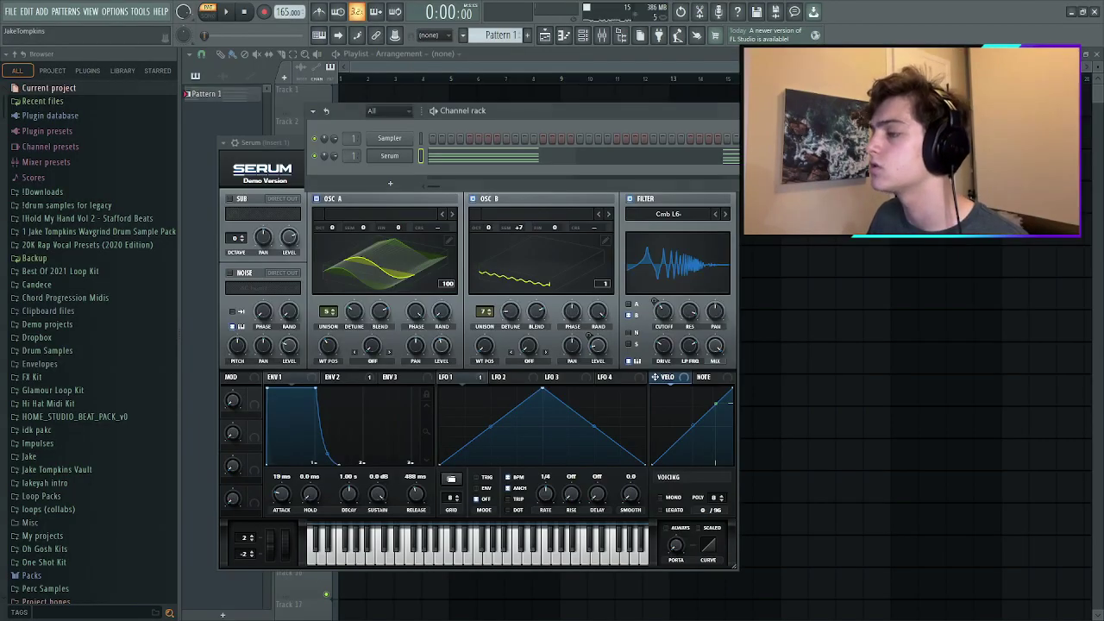
Place Pattern 1 at the start of Track 1 in the playlist, consolidate it to audio and close the Serum window.
left_click(843, 101)
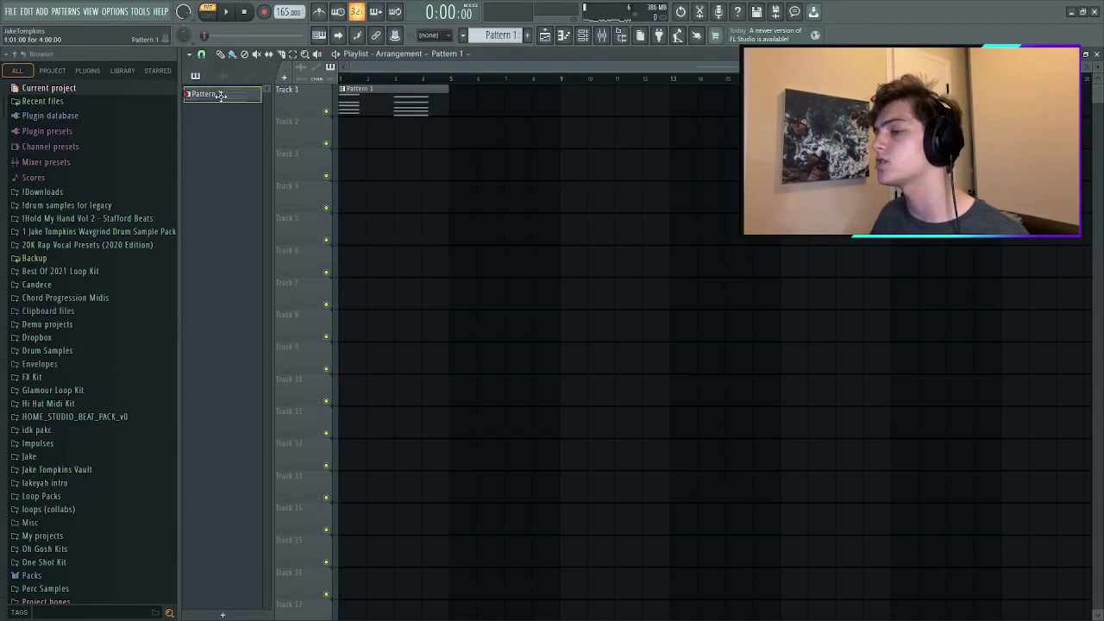
key("ctrl+a")
key("ctrl+alt+c")
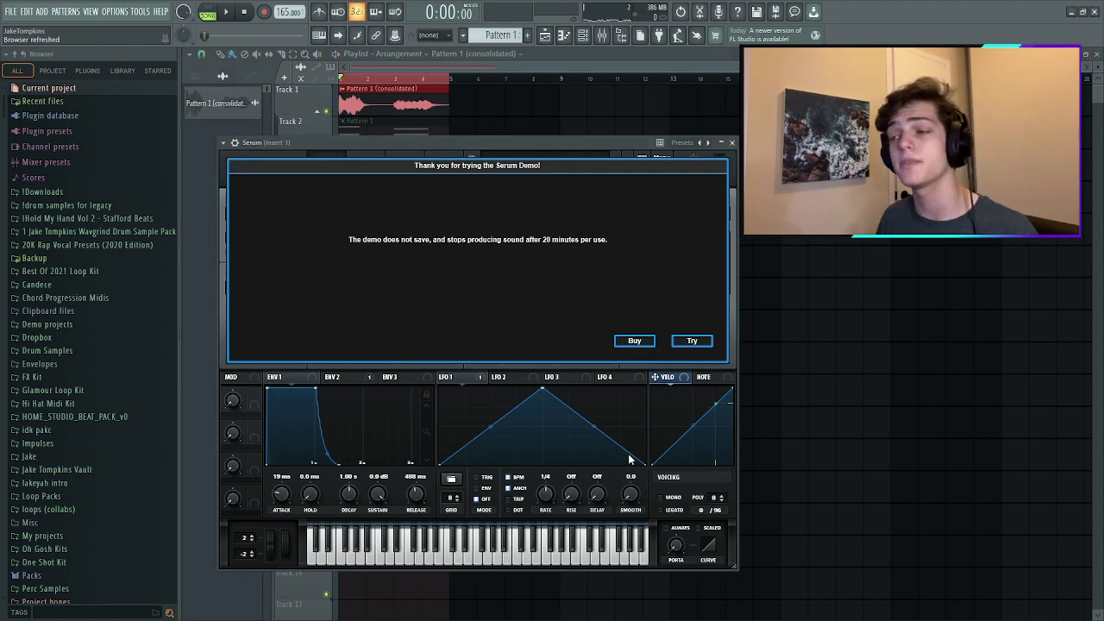
left_click(732, 142)
double_click(437, 80)
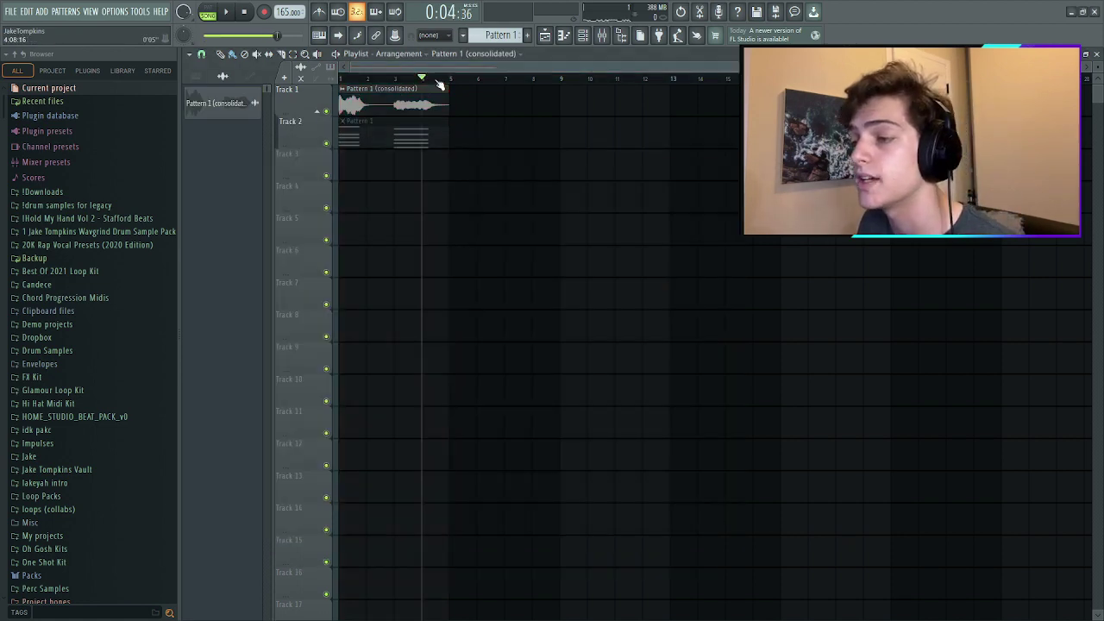
Slice the consolidated audio clip where the first chord's notes end and at the start of bar 3.
left_click(202, 58)
left_click(215, 217)
key("Page_Up")
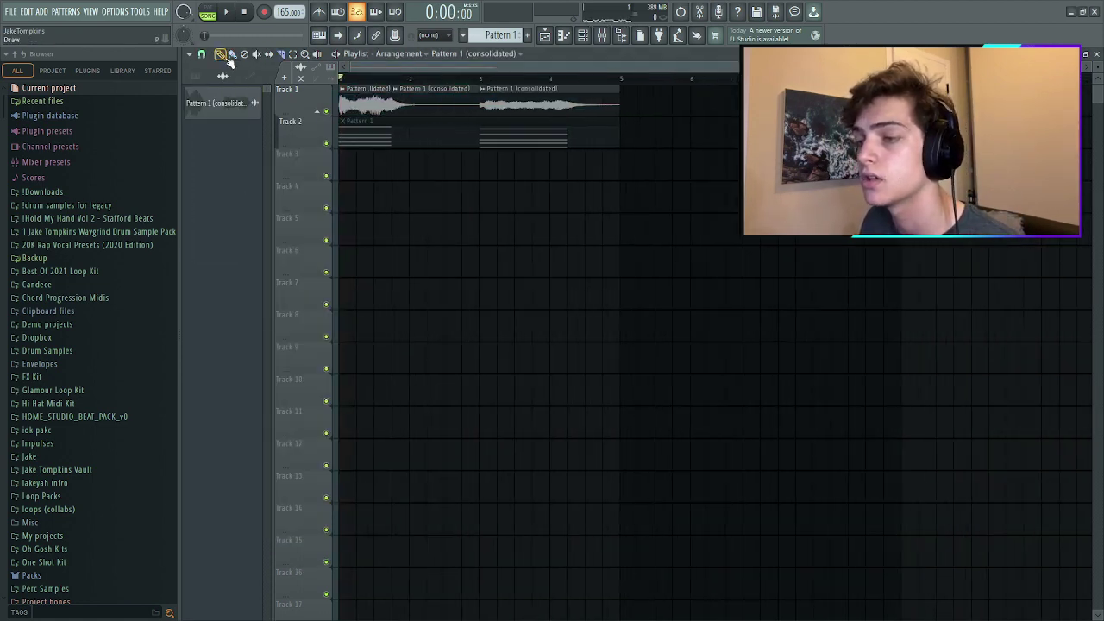
Move the second chord's audio slice directly after the first slice and delete the muted Pattern 1 clip on Track 2.
left_click_drag(484, 99, 401, 101)
key("space")
right_click(509, 134)
right_click(381, 132)
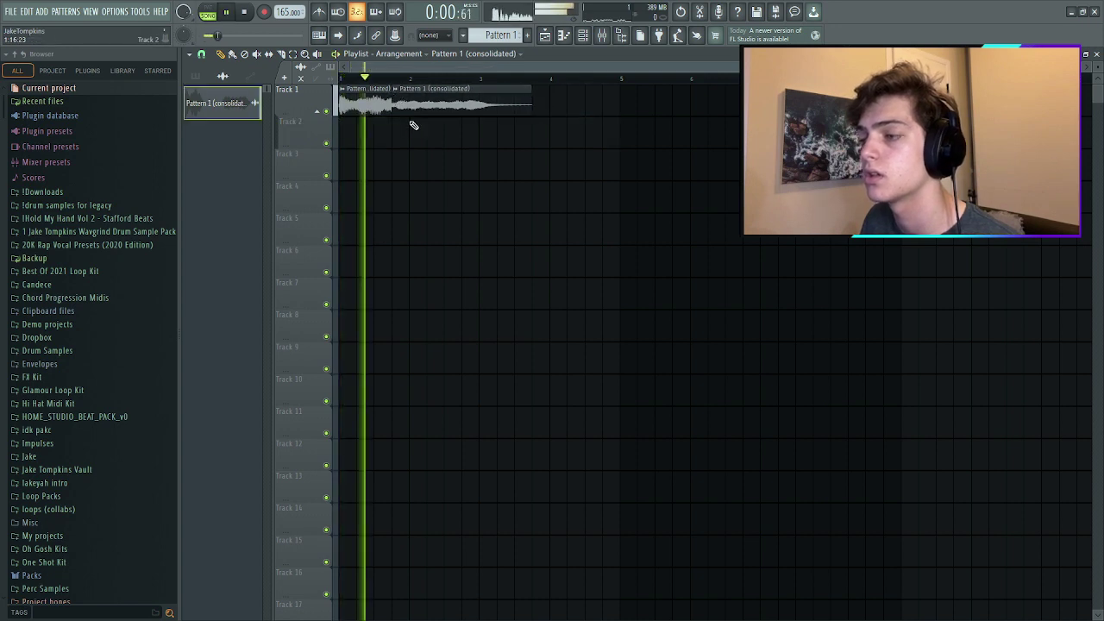
Set the time-stretching mode of the consolidated audio clip to Stretch and close its settings.
double_click(416, 102)
left_click(505, 212)
left_click(502, 240)
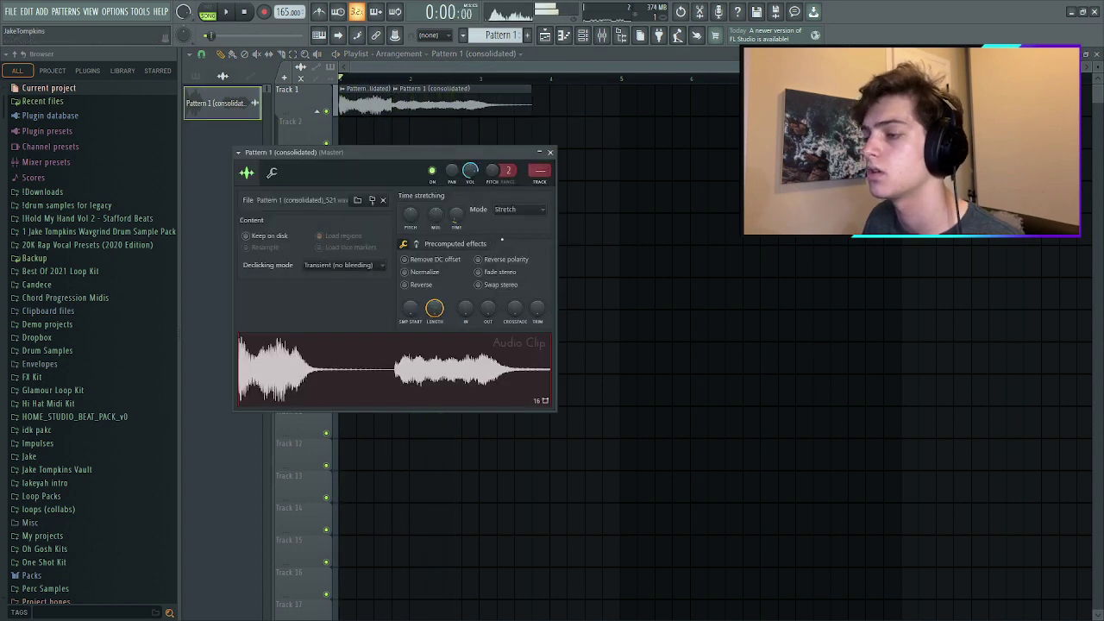
left_click(549, 153)
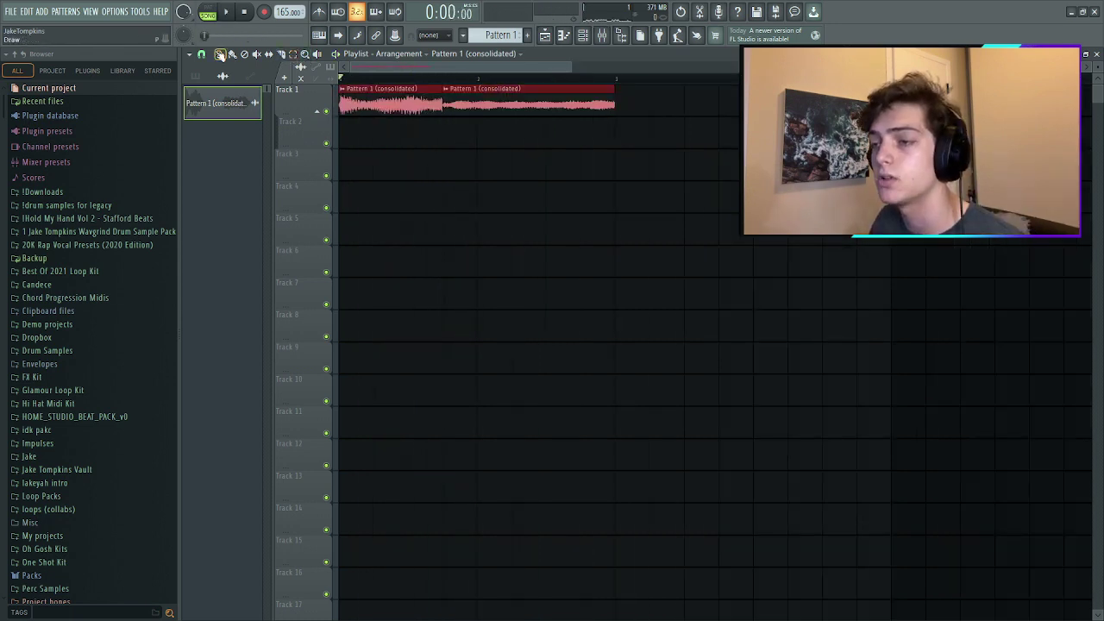
Play the joined audio slices and give the second slice a short fade-in of about 0.015 seconds.
scroll(389, 118, "up", 4)
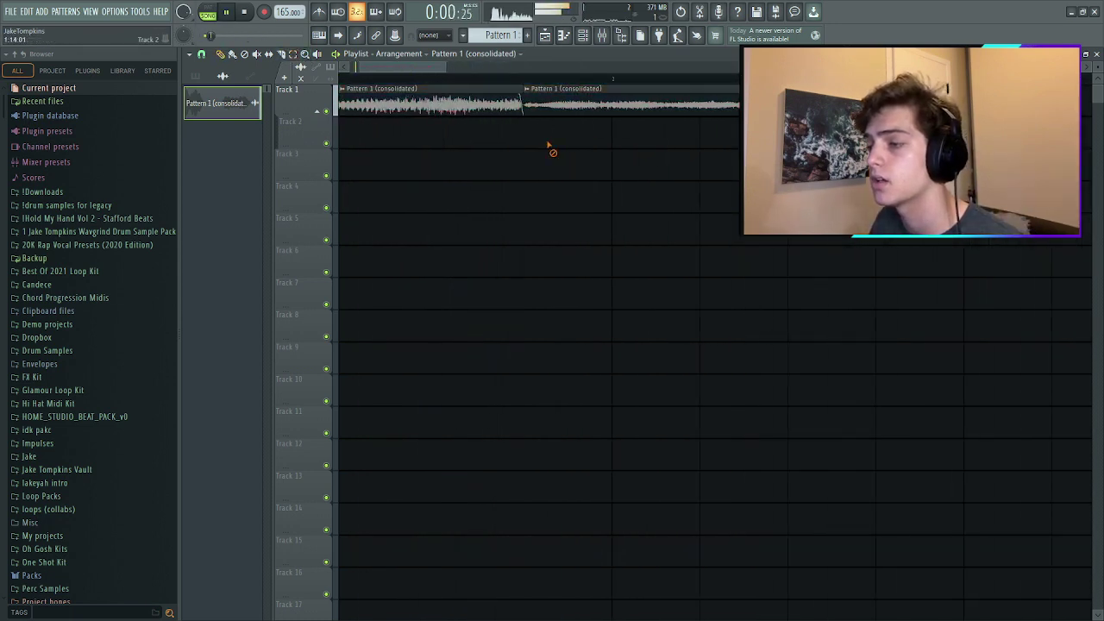
key("space")
key("space")
left_click_drag(527, 98, 532, 97)
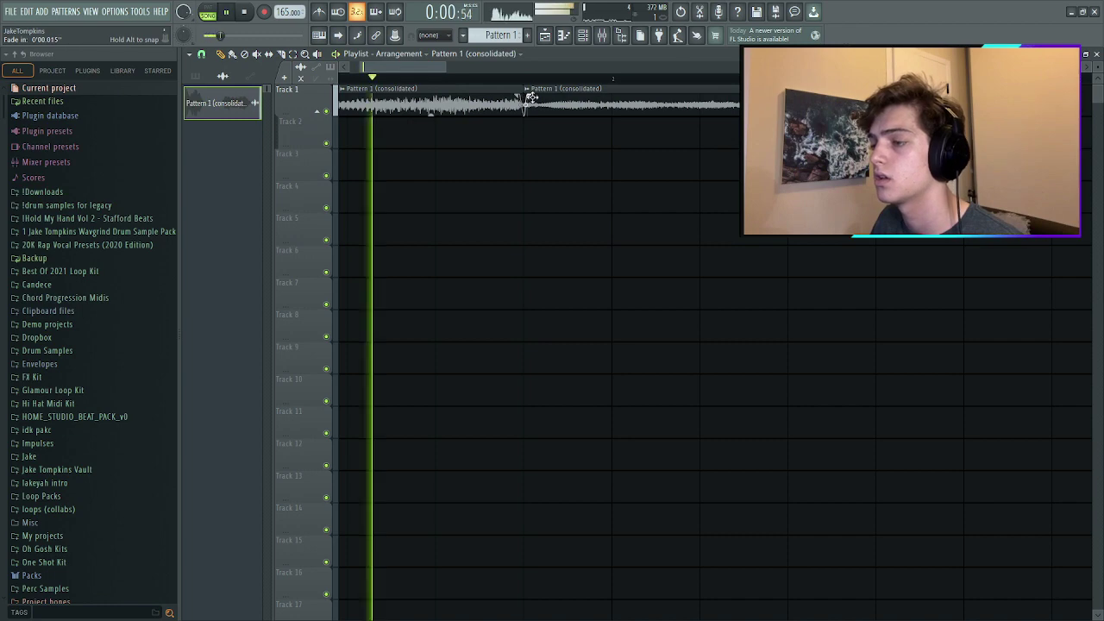
scroll(562, 130, "down", 2)
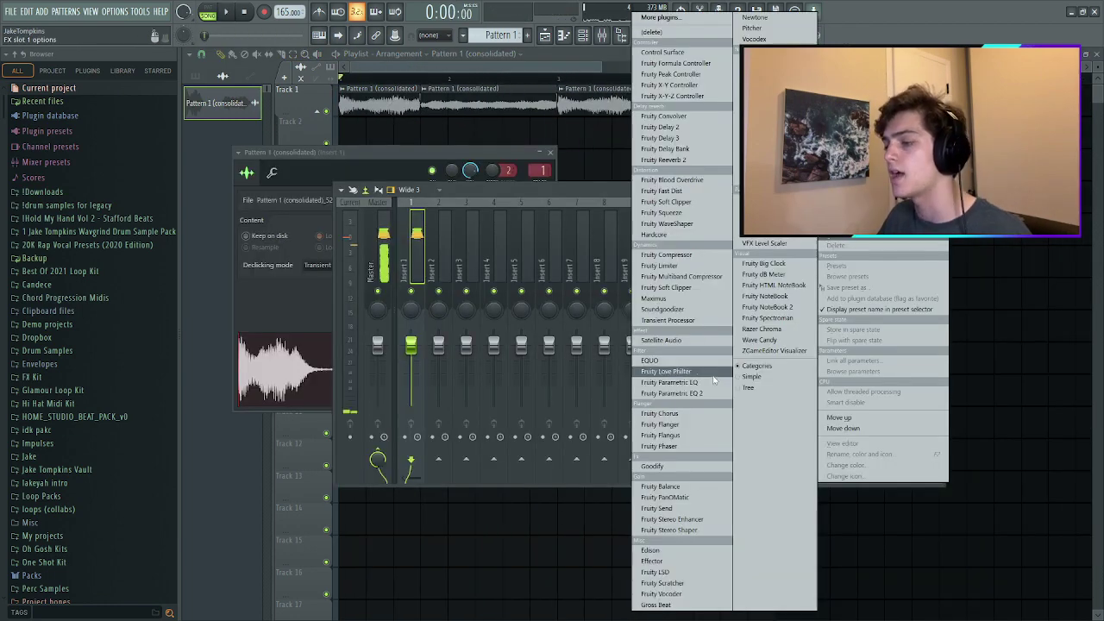
Load Fruity Parametric EQ 2 in the first effect slot of mixer track Insert 1.
left_click(702, 387)
left_click(833, 242)
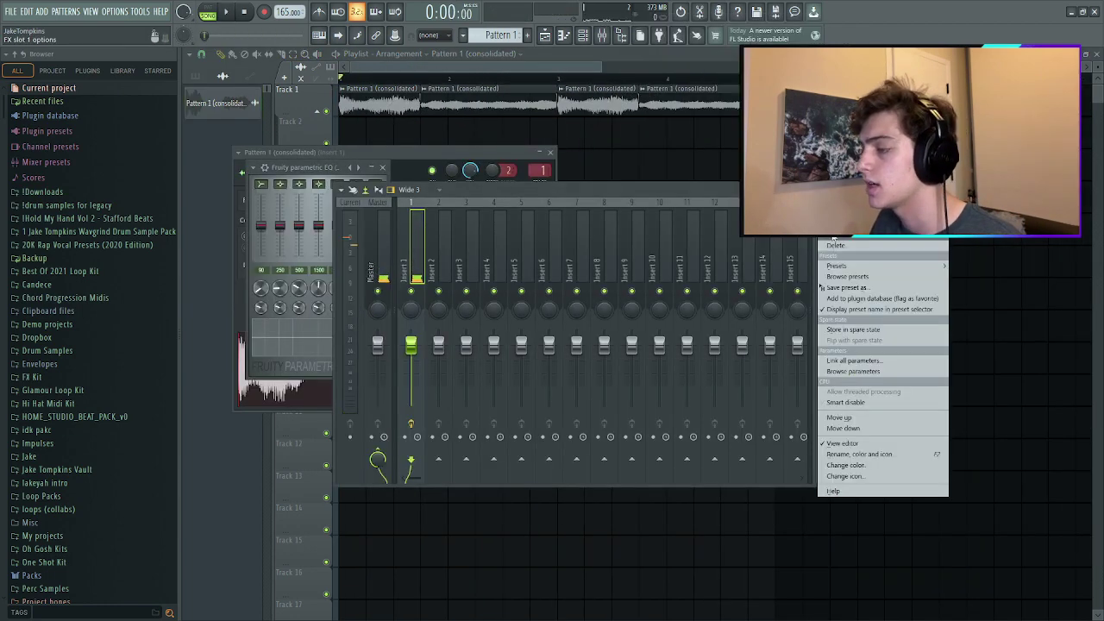
mouse_move(833, 236)
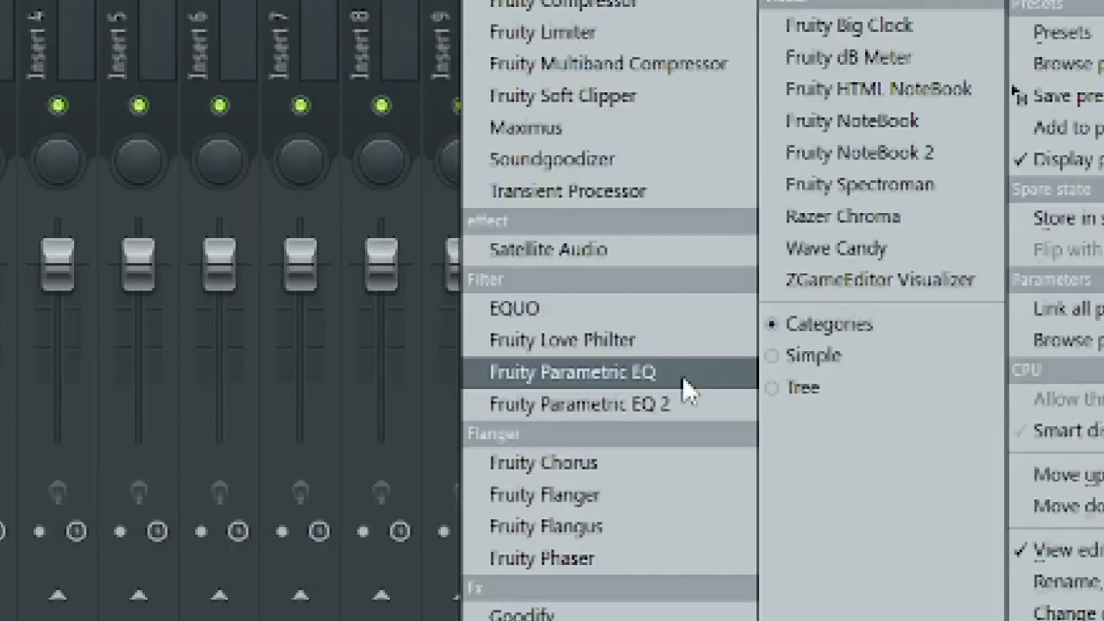
left_click(709, 394)
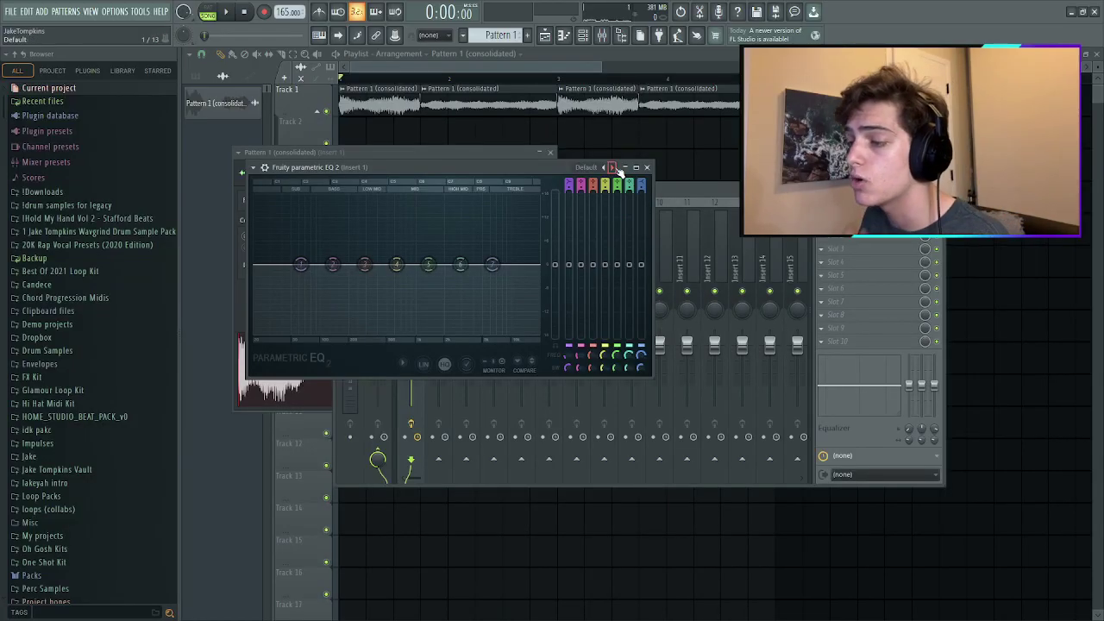
Apply the EQ's 20Hz - 18kHz cut preset and, during playback, lower the low-pass band to about 5900 Hz.
left_click(613, 167)
key("space")
left_click_drag(536, 264, 489, 265)
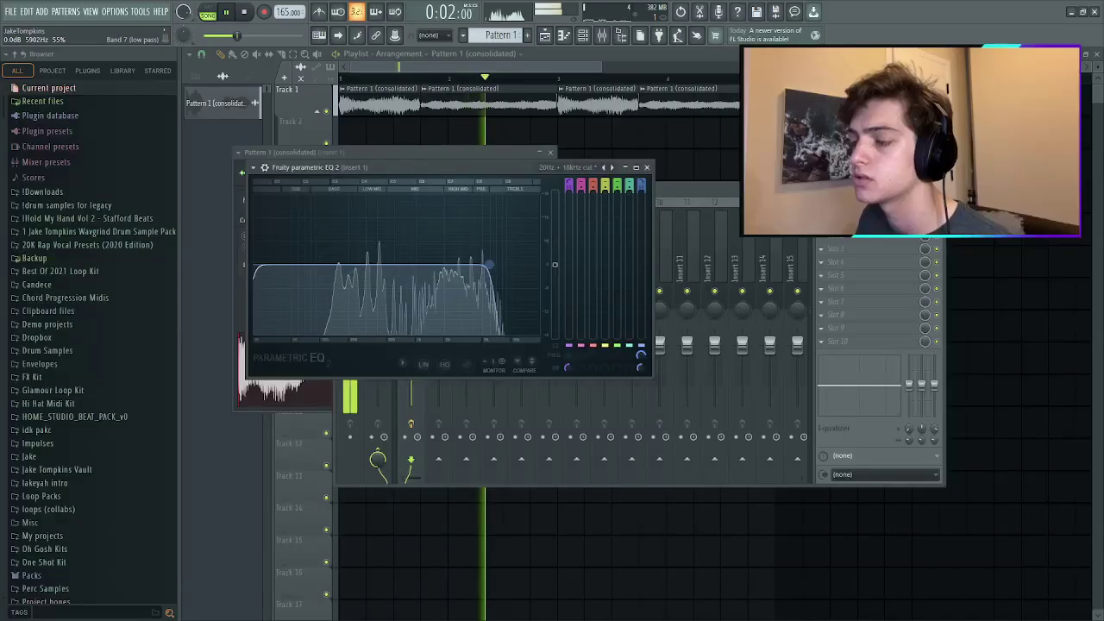
Add a second Fruity Parametric EQ 2 to Insert 1 and sweep a boosted band 3 around 3100 Hz during playback.
left_click(843, 242)
mouse_move(834, 247)
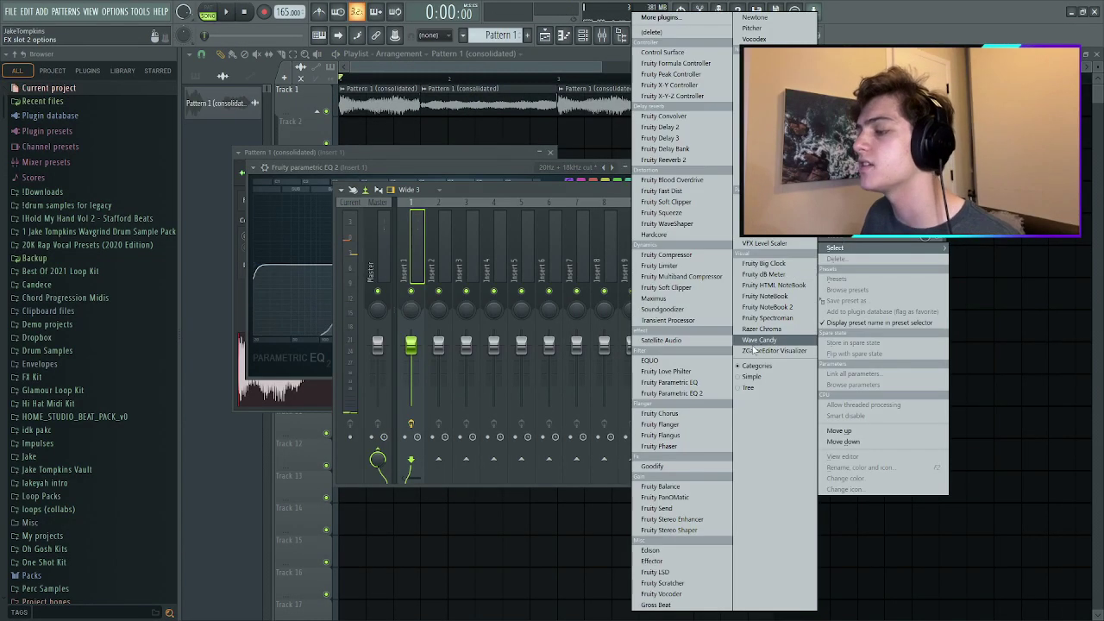
left_click(706, 394)
key("space")
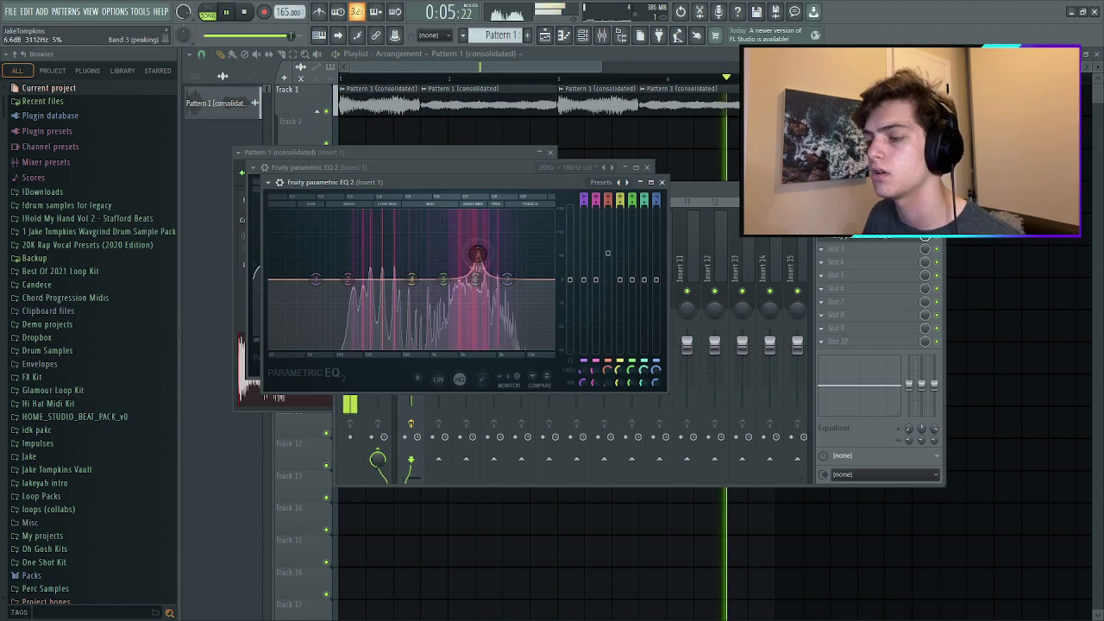
left_click(404, 409)
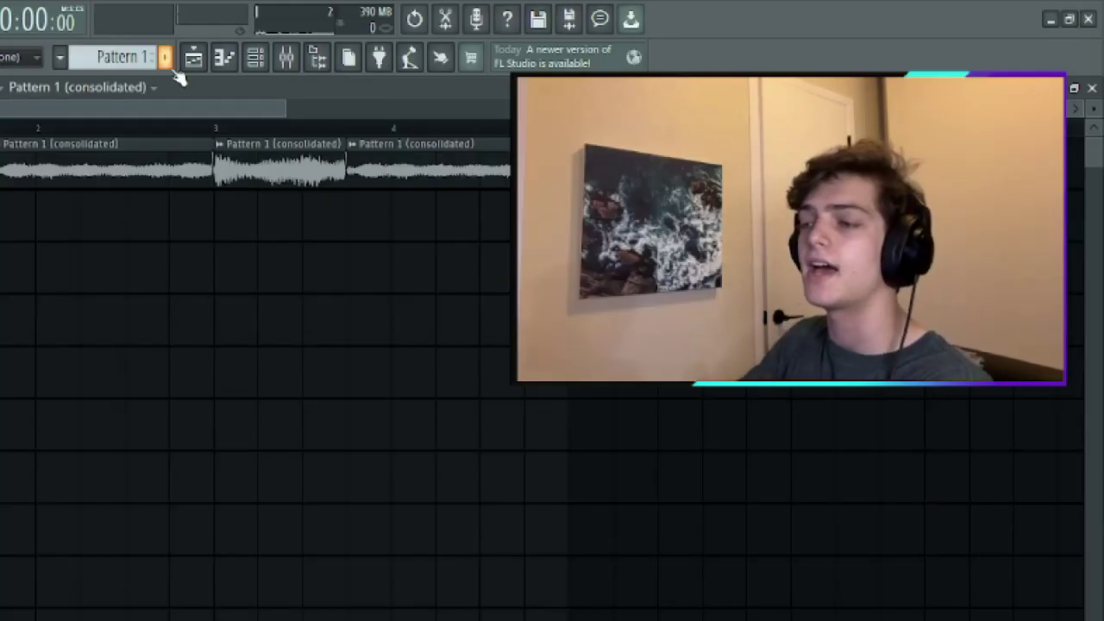
Create Pattern 2, add a new Serum channel to it and start the Serum demo.
left_click(528, 36)
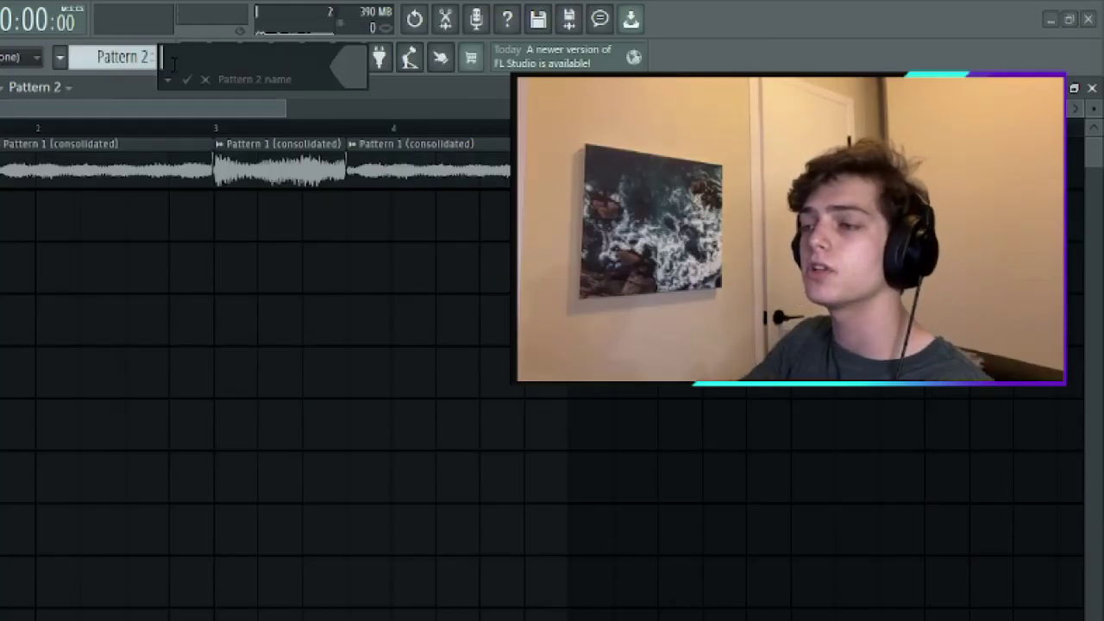
key("Return")
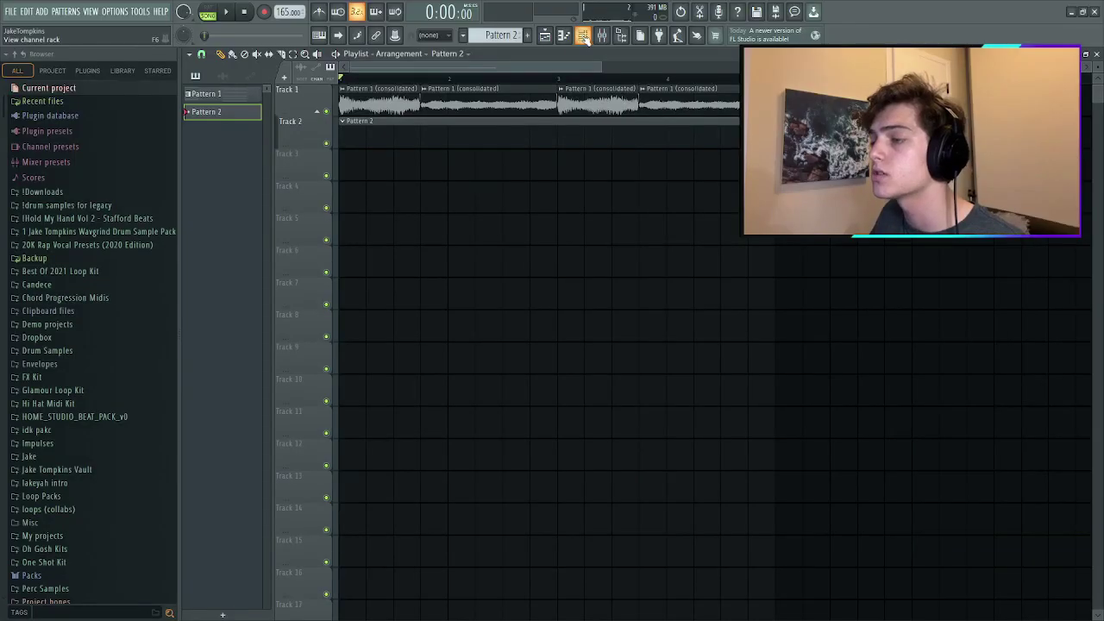
left_click(583, 36)
left_click(402, 165)
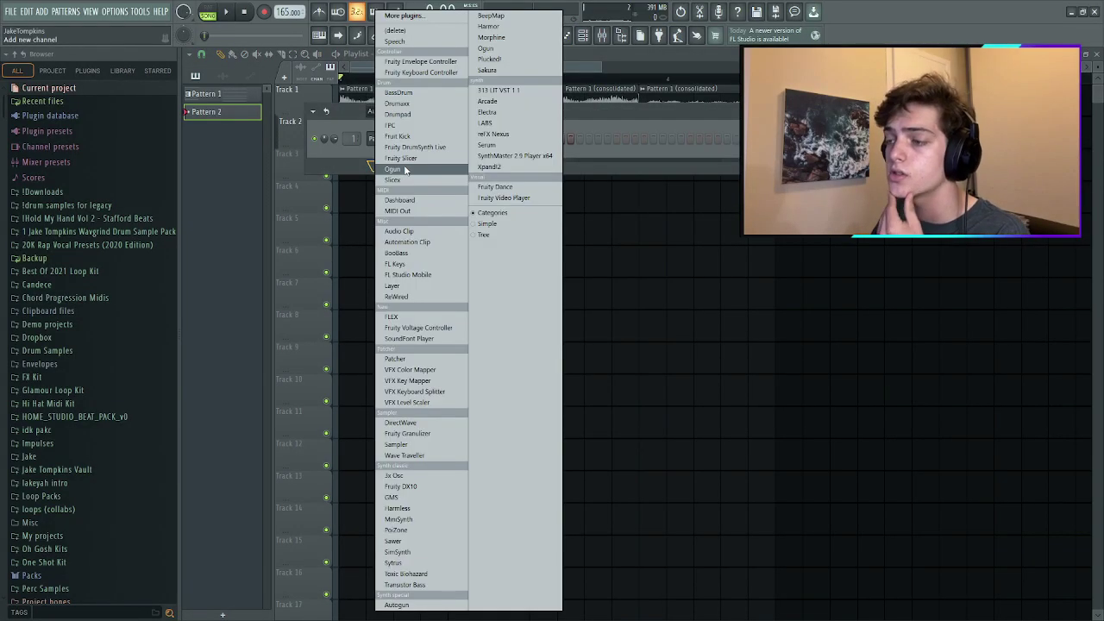
left_click(498, 145)
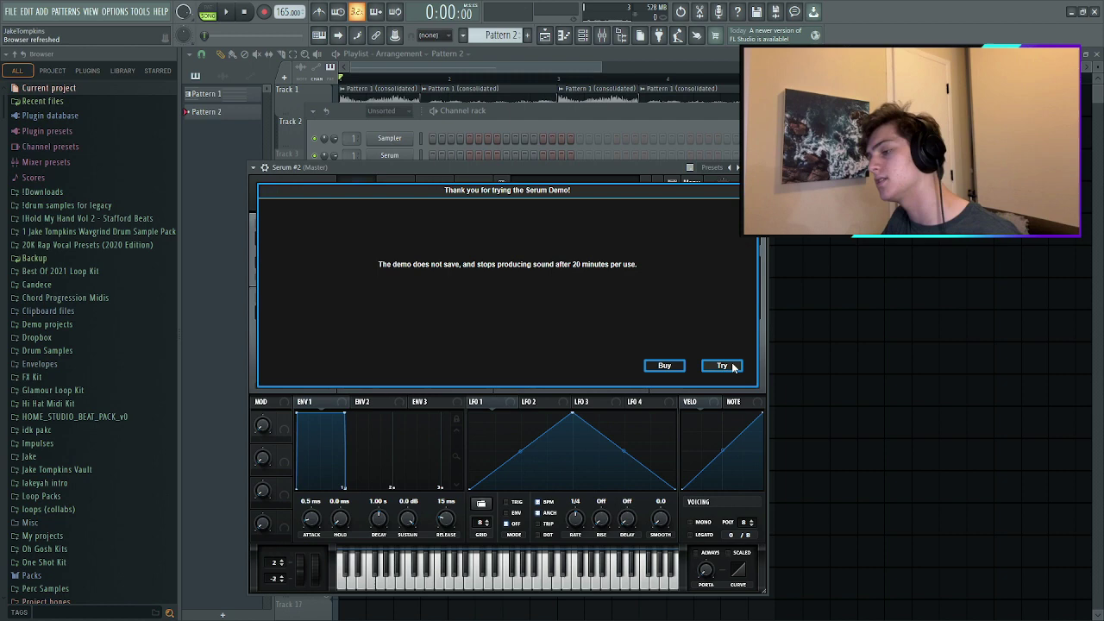
left_click(723, 366)
Load the plucked preset PL Dyk Pyk [PL] in the new Serum and try it over the playing chords.
left_click(619, 186)
mouse_move(615, 339)
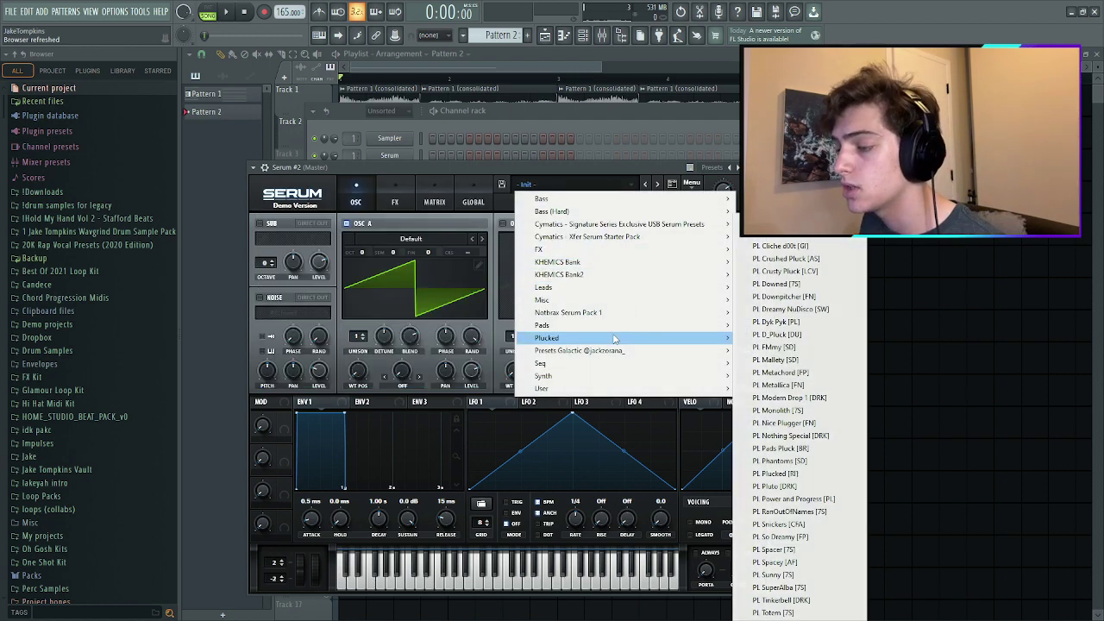
left_click(776, 322)
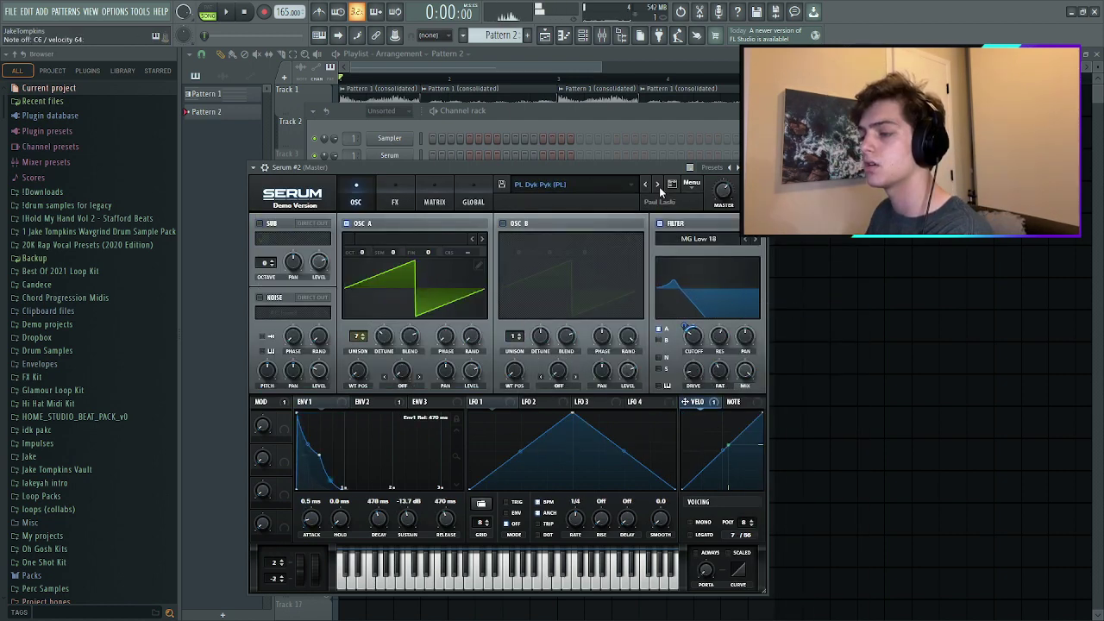
key("space")
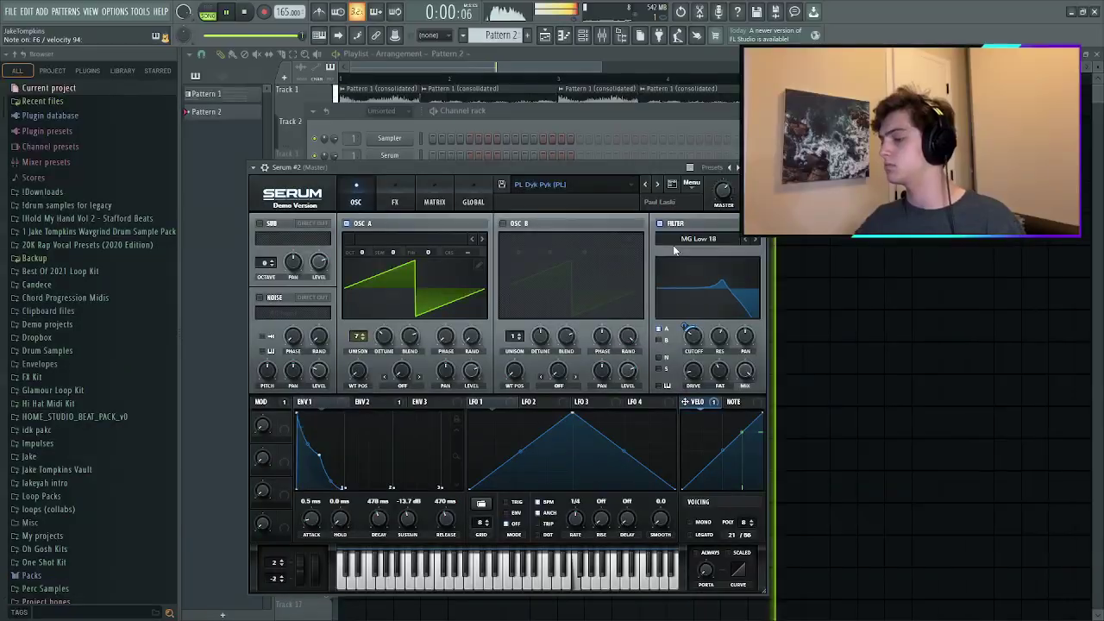
key("space")
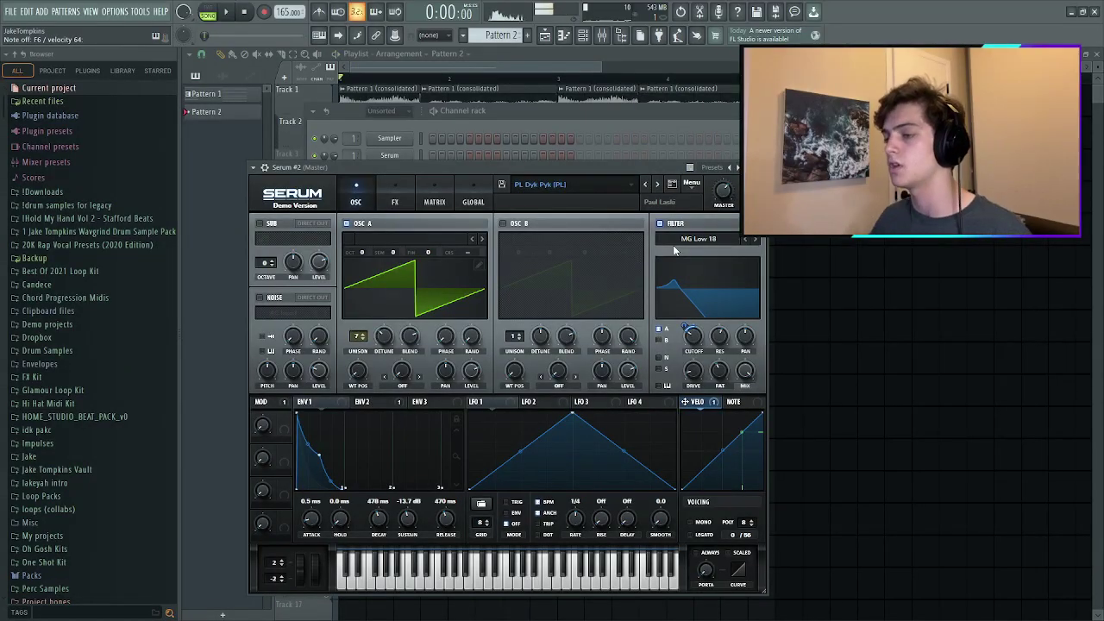
Open the piano roll of Serum #2 and place the notes F6, G#6, D#6 and C7 across the first two bars.
left_click(699, 117)
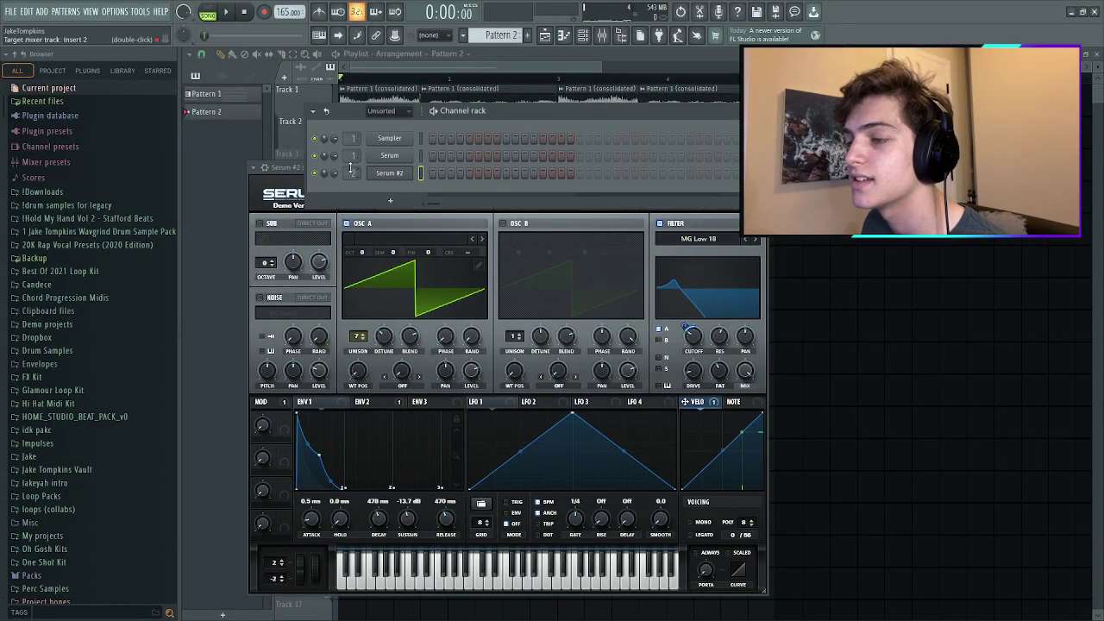
right_click(377, 174)
left_click(426, 170)
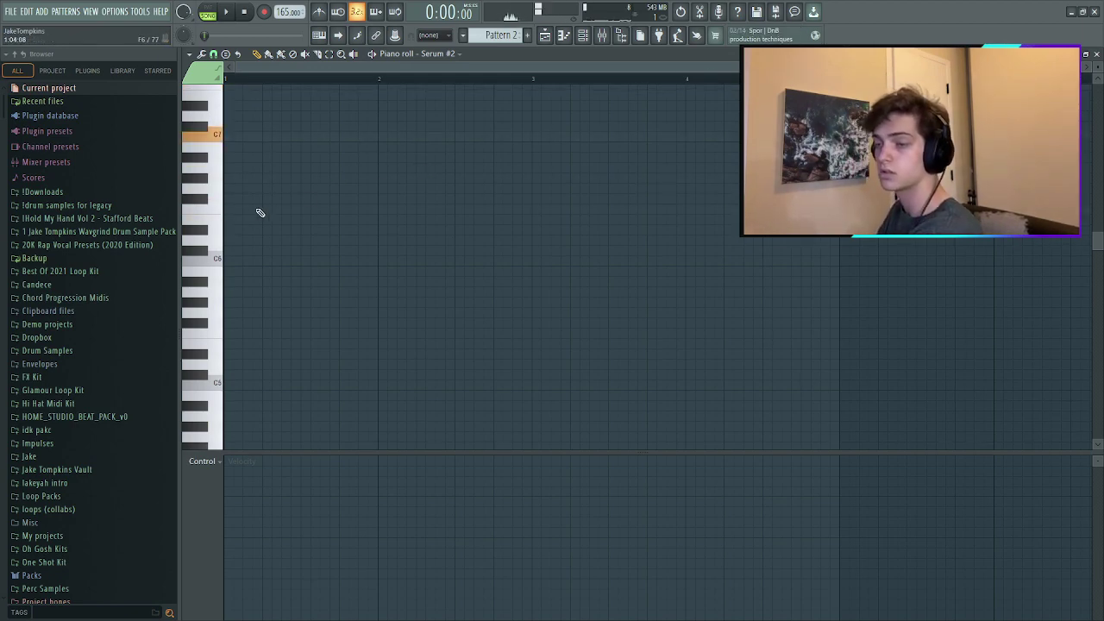
left_click(260, 211)
key("space")
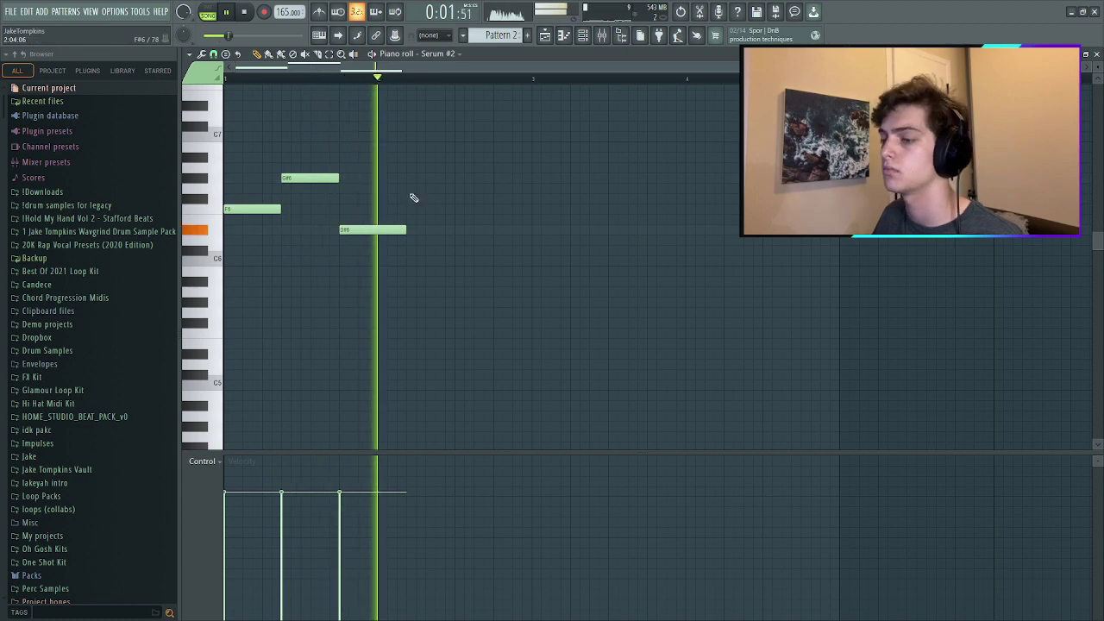
key("space")
left_click(418, 126)
key("space")
Add a G#6 at the end of bar 2 and duplicate the two-bar phrase into bars 3 and 4.
scroll(470, 216, "up", 2)
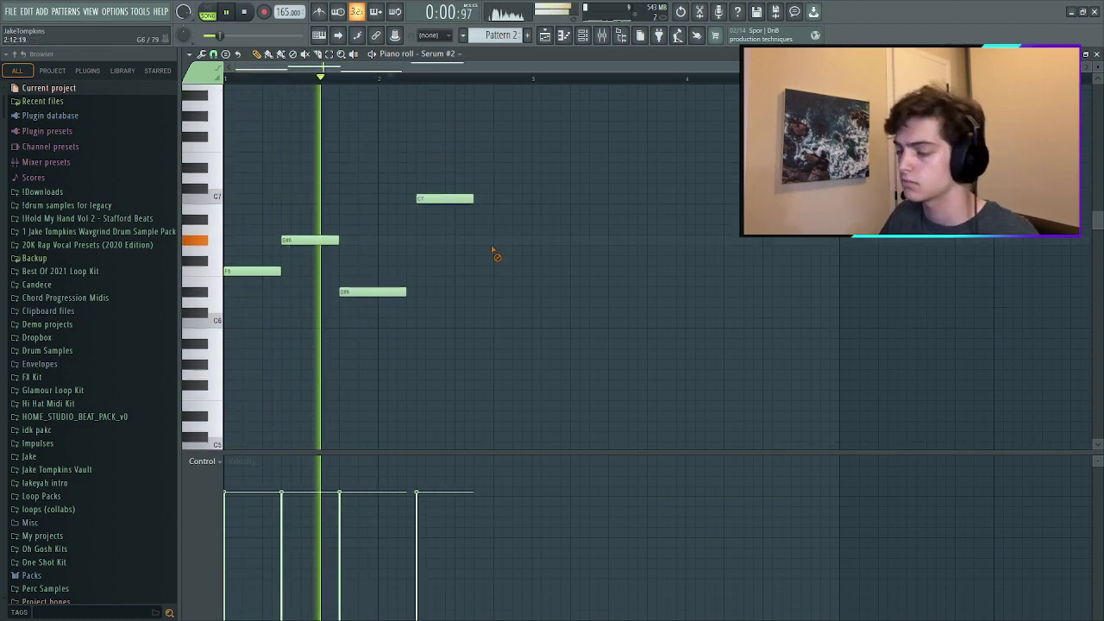
left_click_drag(485, 219, 488, 240)
key("ctrl+b")
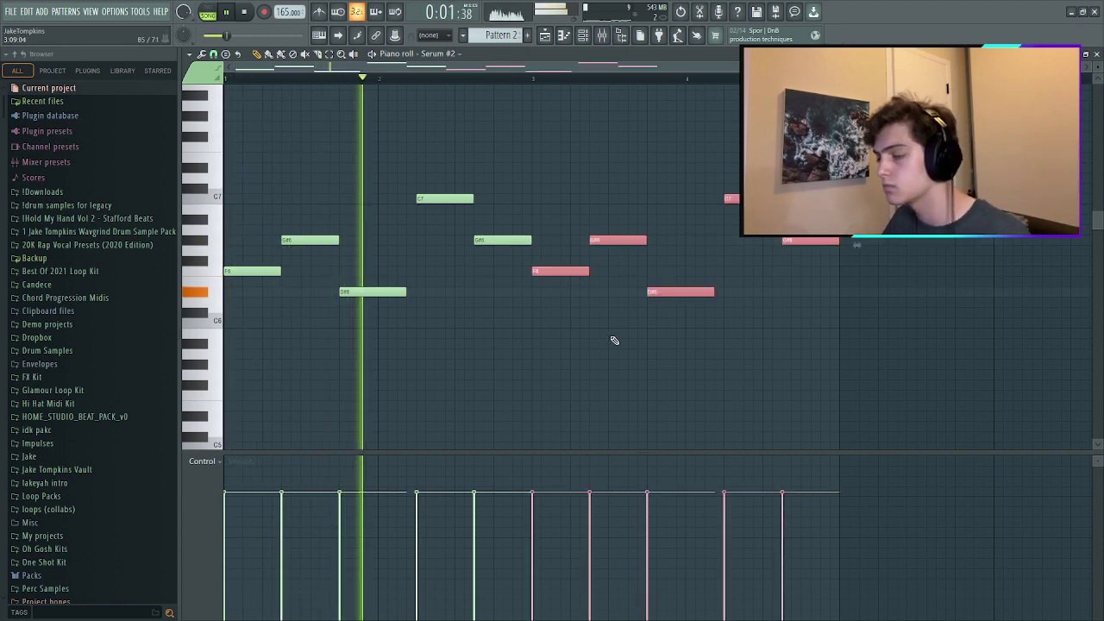
key("ctrl+d")
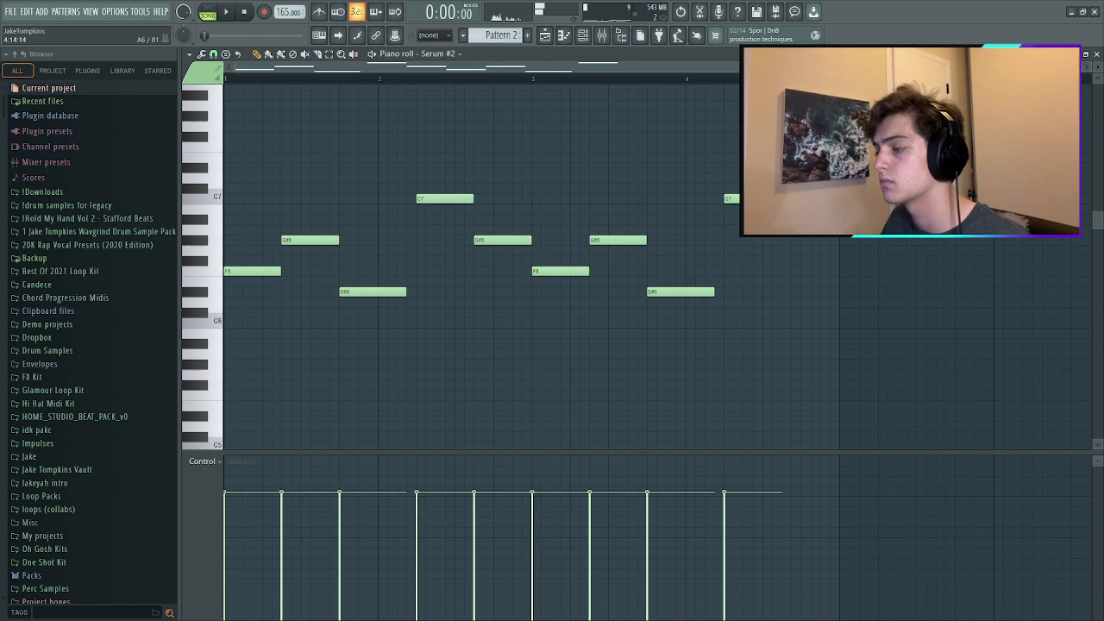
Replace the final G#6 of bar 4 with short F7, A#6 and G#6 notes and play the melody.
key("space")
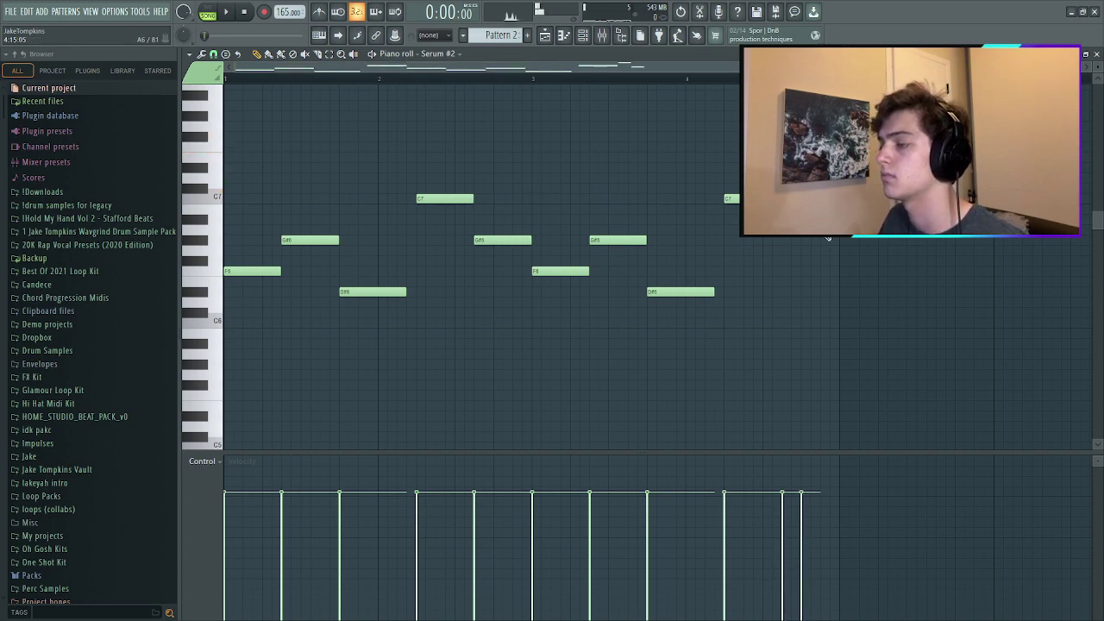
key("space")
scroll(734, 284, "down", 2)
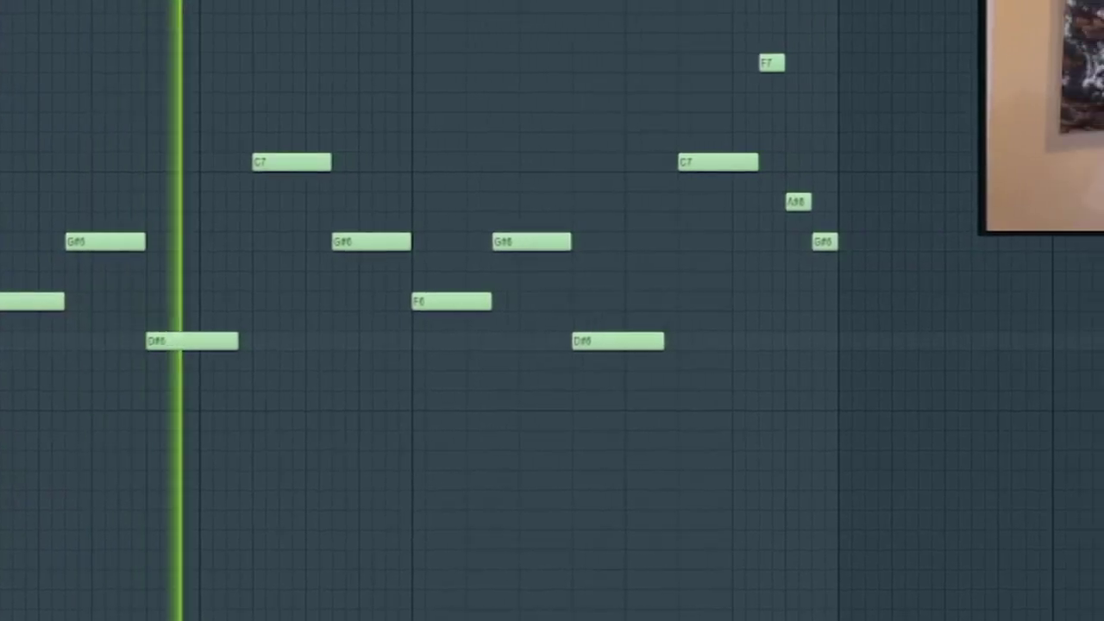
Load Fruity Reeverb 2 on the pluck melody's Insert 3 mixer track and lower the track's fader slightly.
key("F9")
left_click_drag(396, 446, 400, 455)
left_click(866, 212)
mouse_move(905, 233)
left_click(645, 89)
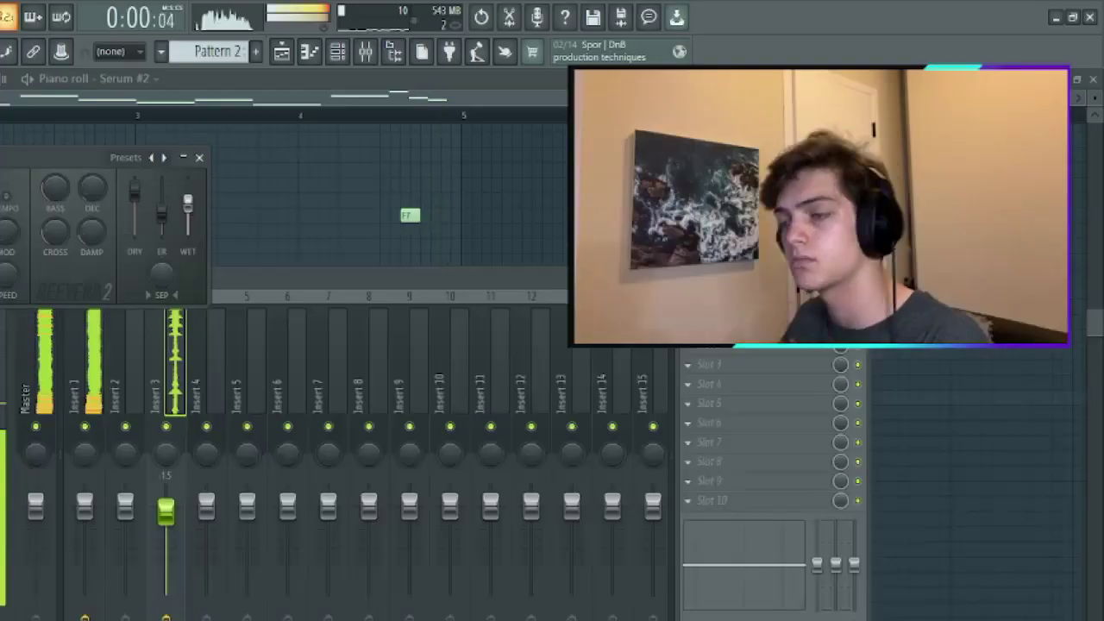
left_click(354, 190)
Duplicate the four-bar melody into bars 5 to 8 and shorten the F6 at the start of bar 5.
key("space")
key("ctrl+b")
scroll(461, 424, "down", 3)
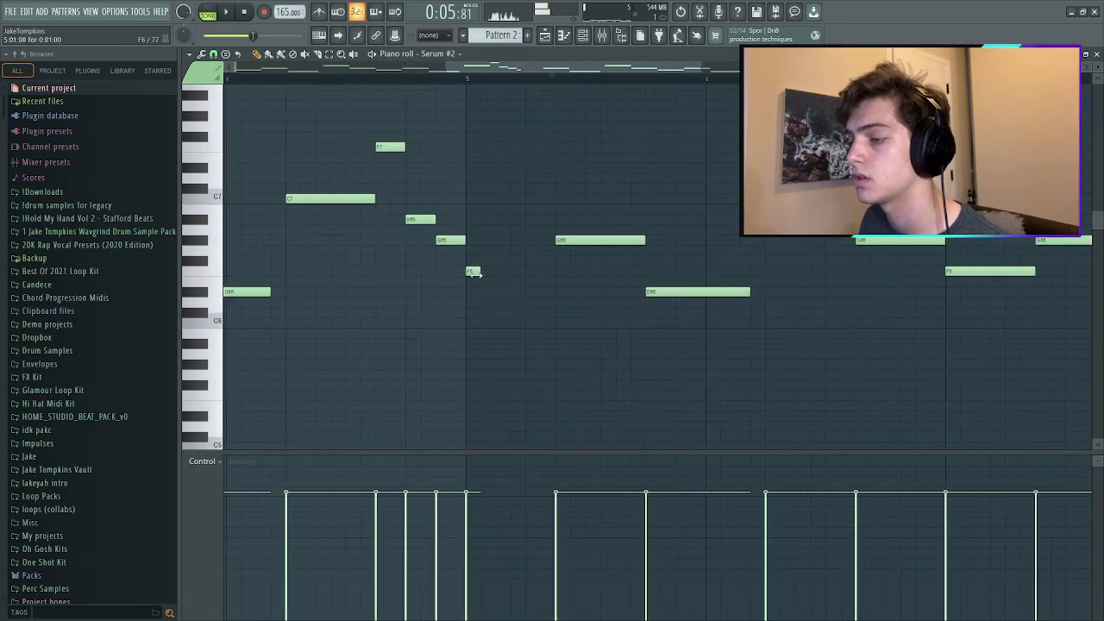
Vary bar 5 by adding short F6 and C7 notes around a shortened G#6.
left_click(530, 272)
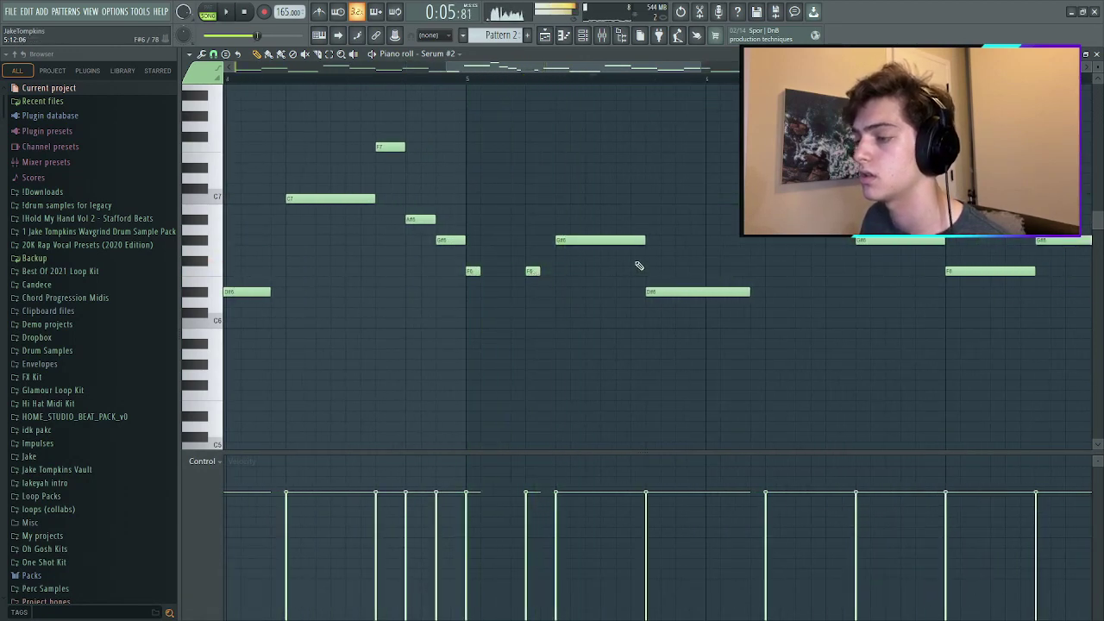
left_click_drag(647, 238, 570, 238)
left_click(621, 199)
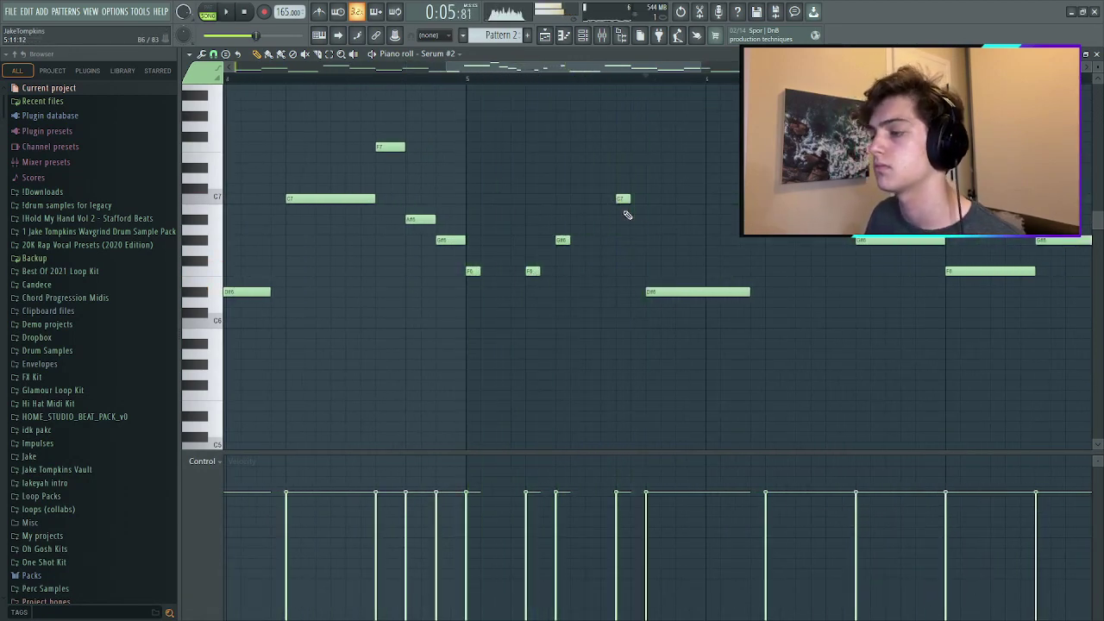
Add a short F7 above the end of the long D#6 at the start of bar 6, replacing a misplaced F#7.
scroll(684, 223, "down", 2)
left_click(723, 136)
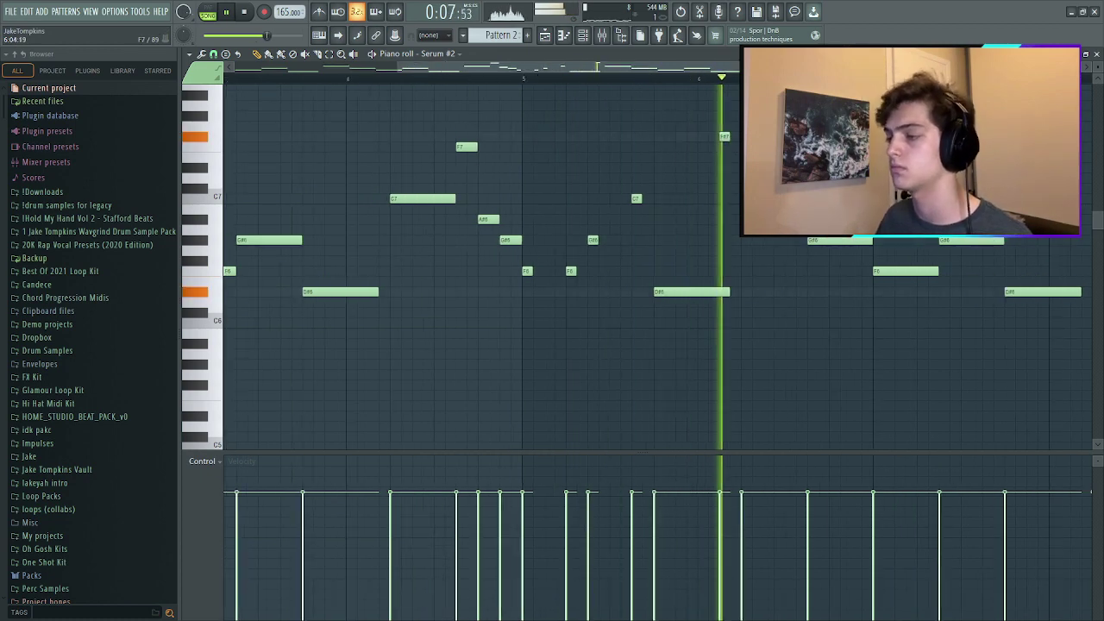
key("space")
right_click(721, 137)
key("space")
left_click(720, 148)
Shorten the G#6 in bar 6, add a short G6 after it and play the variation.
scroll(770, 152, "up", 2)
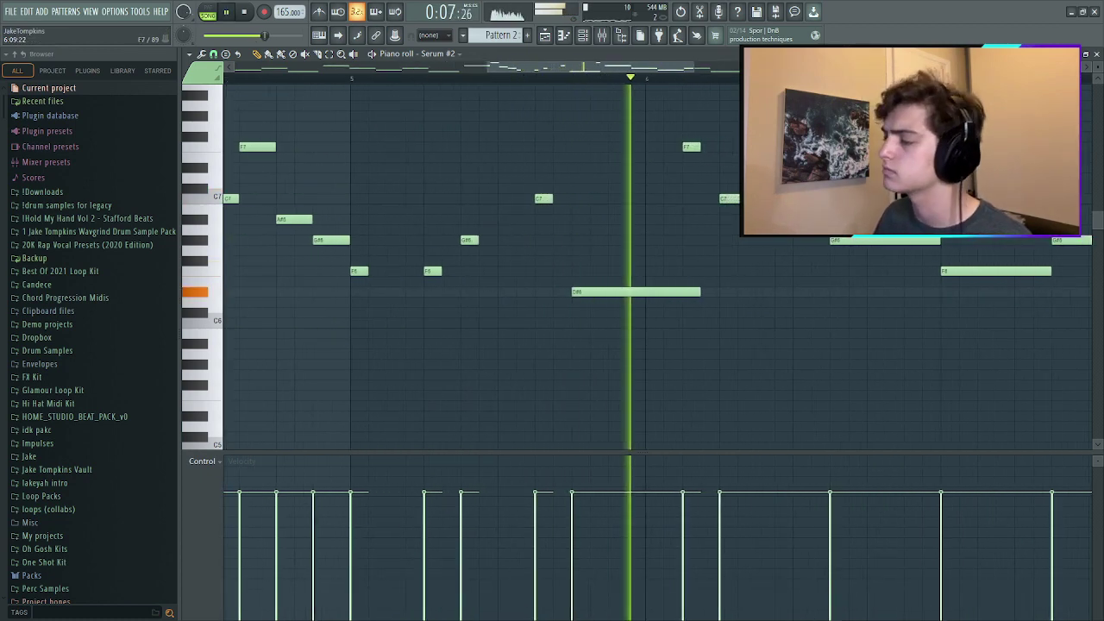
scroll(834, 155, "up", 2)
scroll(835, 157, "up", 1)
scroll(837, 164, "down", 1)
key("space")
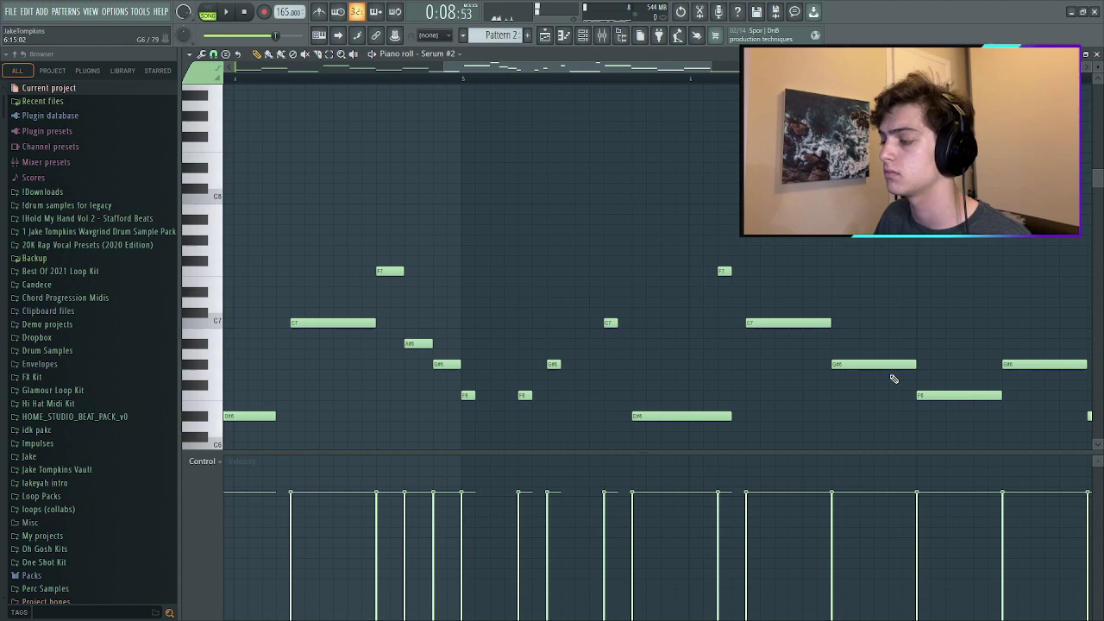
key("space")
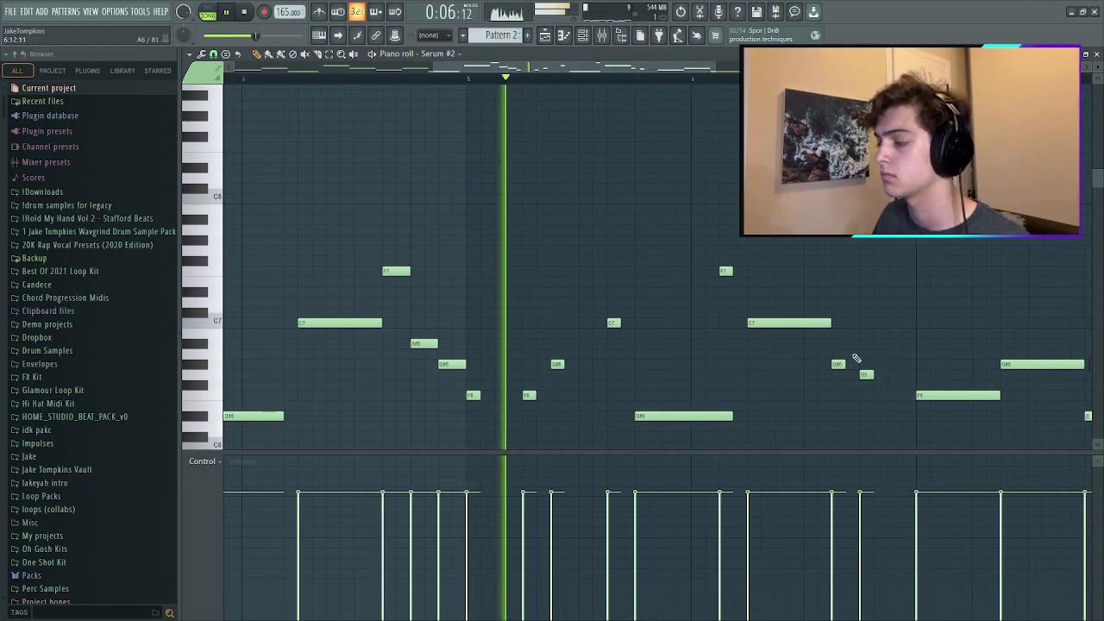
Rework the ending of bar 8 by removing the F7 and making C7, A#6 and G#6 one beat long each.
scroll(827, 285, "down", 2)
left_click_drag(811, 66, 915, 66)
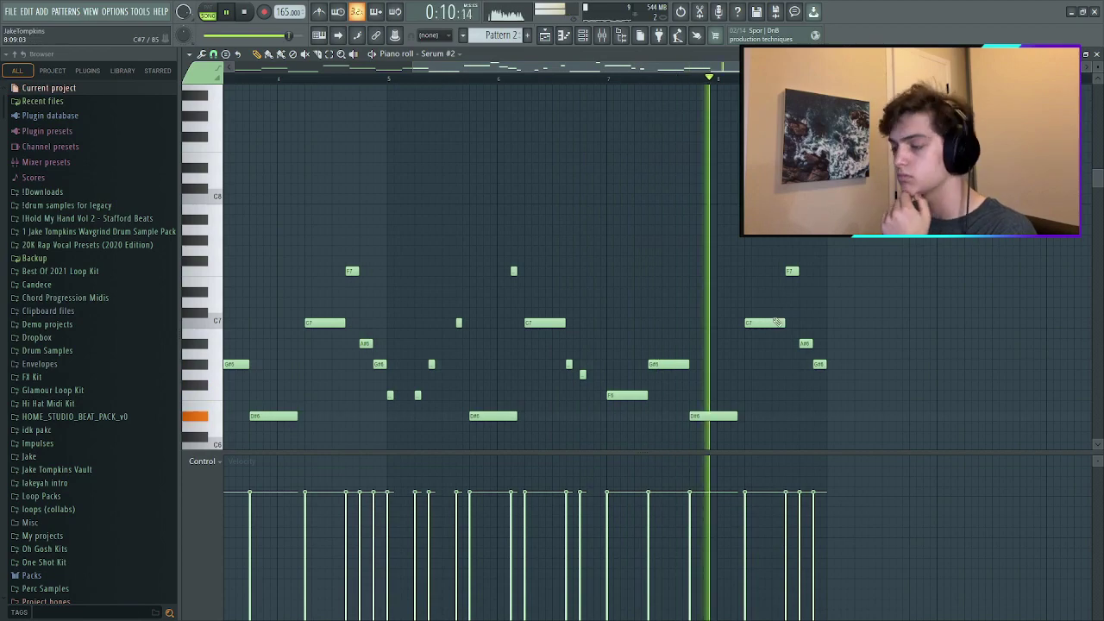
scroll(806, 321, "up", 1)
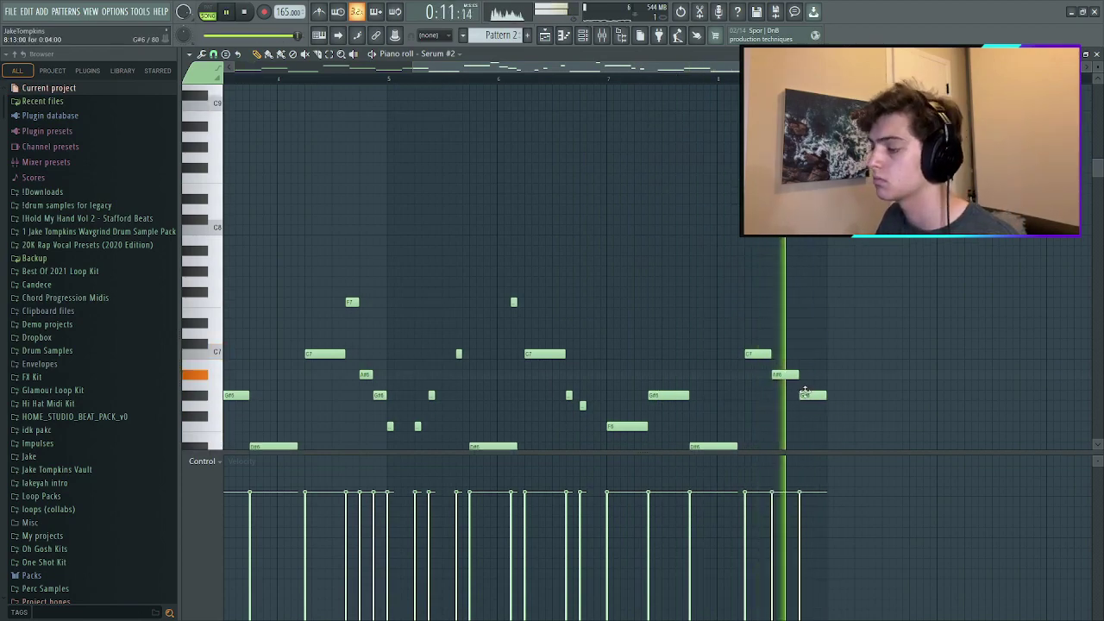
Review the eight-bar melody during playback and return to the playlist arrangement.
scroll(804, 395, "down", 1)
scroll(809, 386, "down", 3)
key("space")
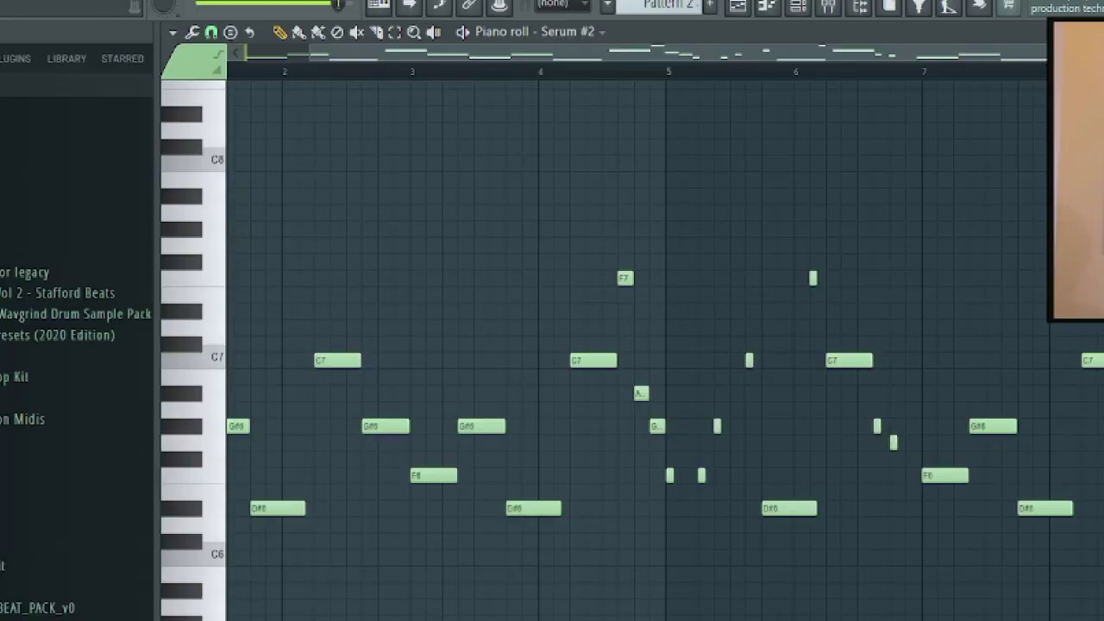
key("F5")
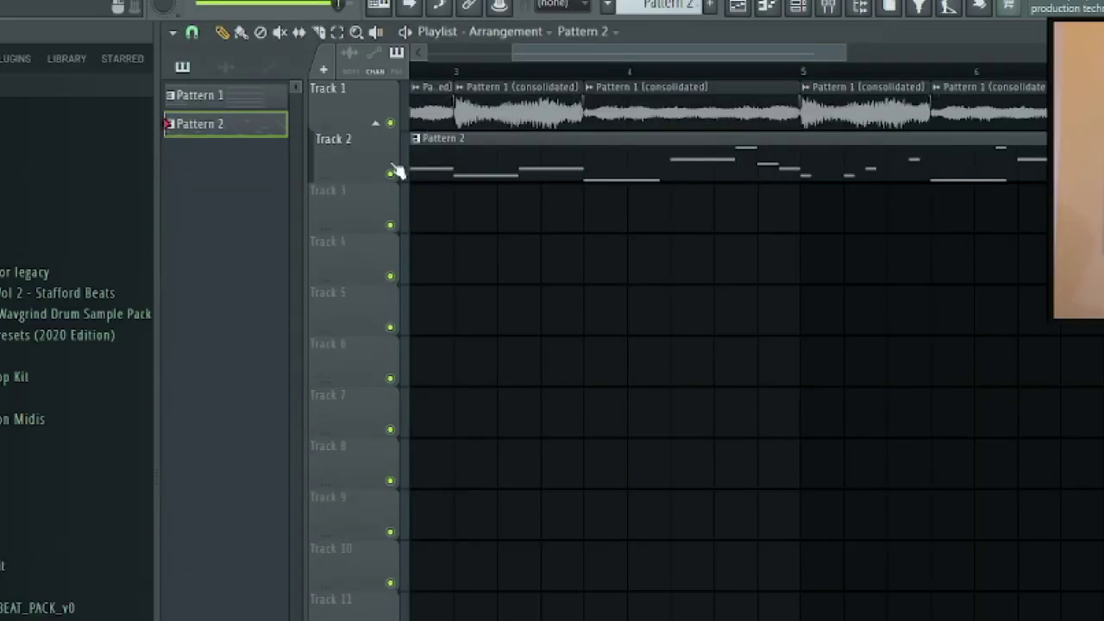
Convert Pattern 2 to an audio clip with a -1200 cent formant shift, routed to mixer insert 2, and listen back.
right_click(253, 129)
left_click(333, 451)
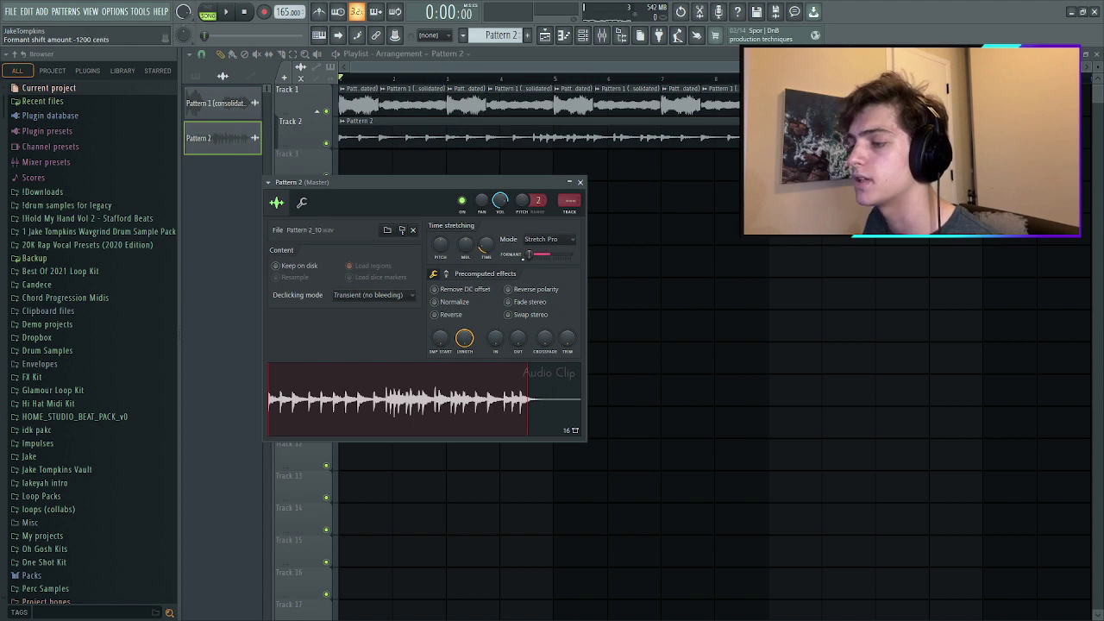
left_click(572, 213)
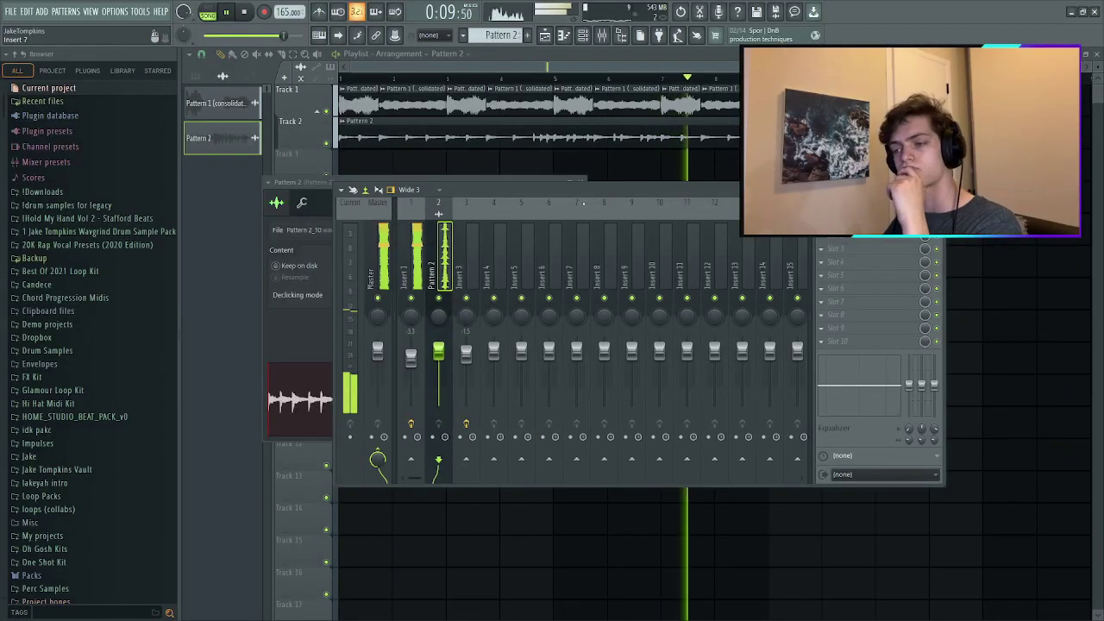
key("F9")
key("space")
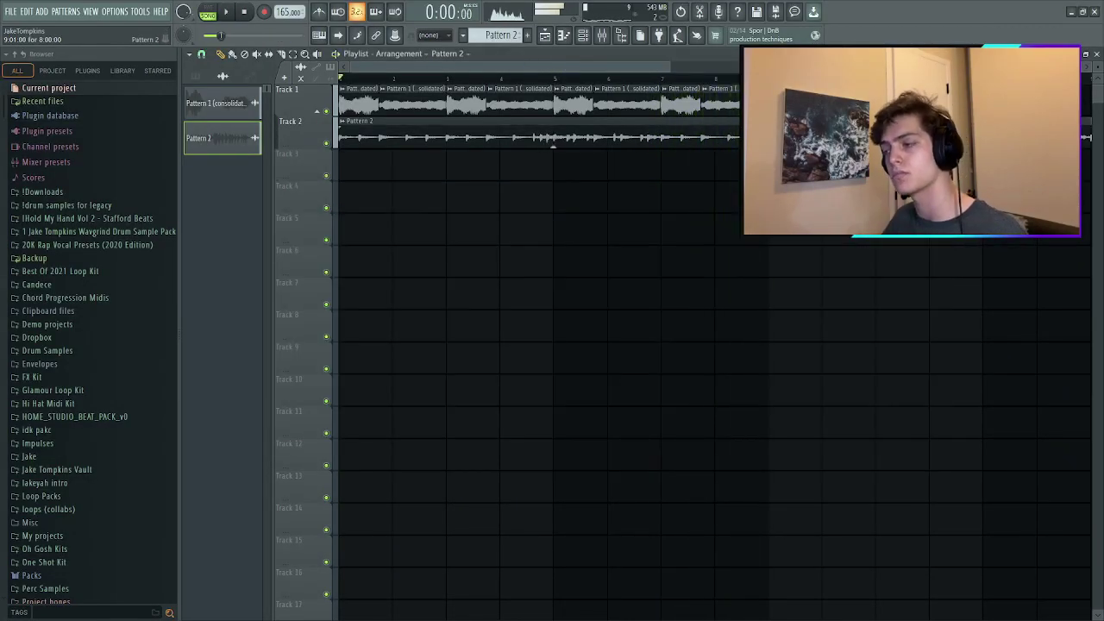
Make the second Pattern 2 clip at bar 9 unique, raise its formant shift and play it.
left_click(799, 183)
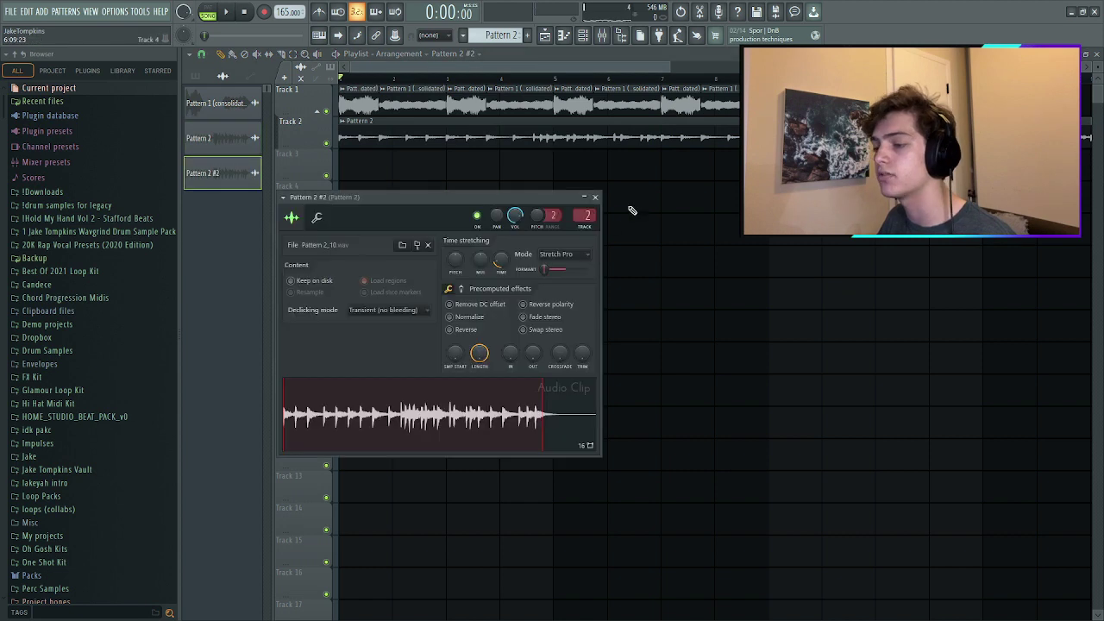
left_click_drag(547, 274, 576, 279)
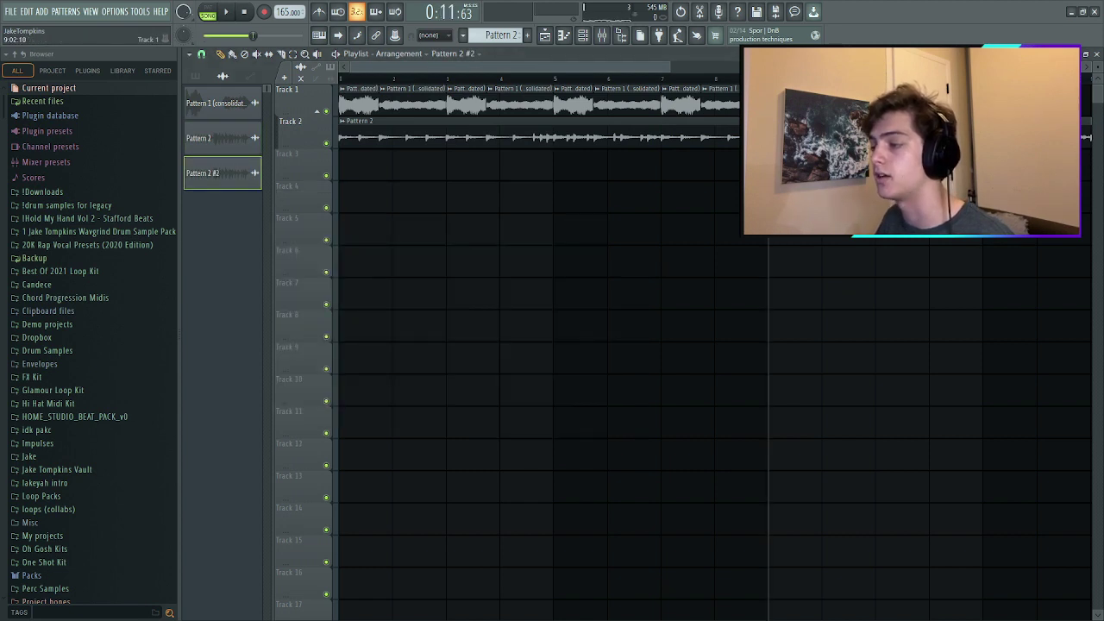
key("space")
key("space")
Duplicate the eight bars of chord clips on Track 1 so they repeat from bar 9.
left_click_drag(677, 110, 277, 100)
key("ctrl+b")
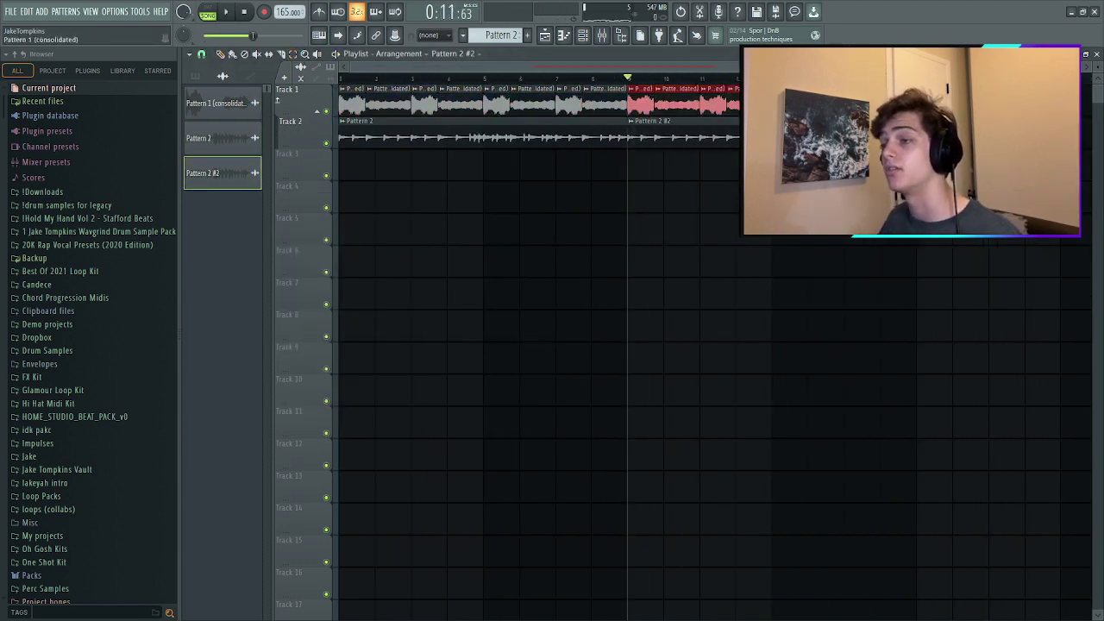
key("space")
Create Pattern 3 and step through the Serum #3 presets to BA Modwheel me [GI].
left_click(528, 35)
key("space")
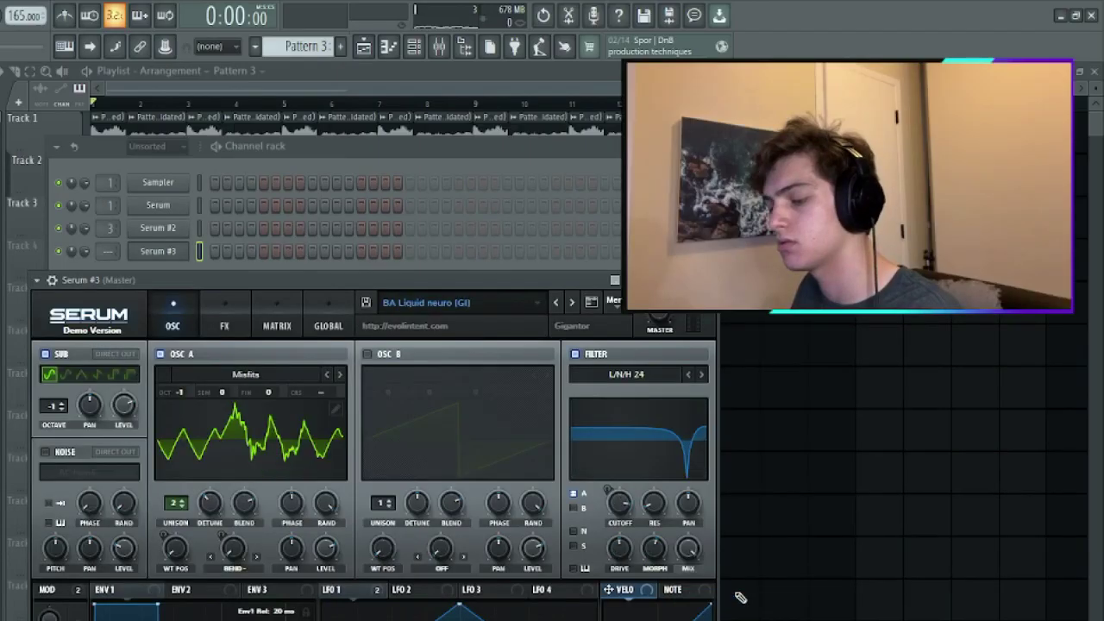
left_click(572, 302)
left_click(572, 302)
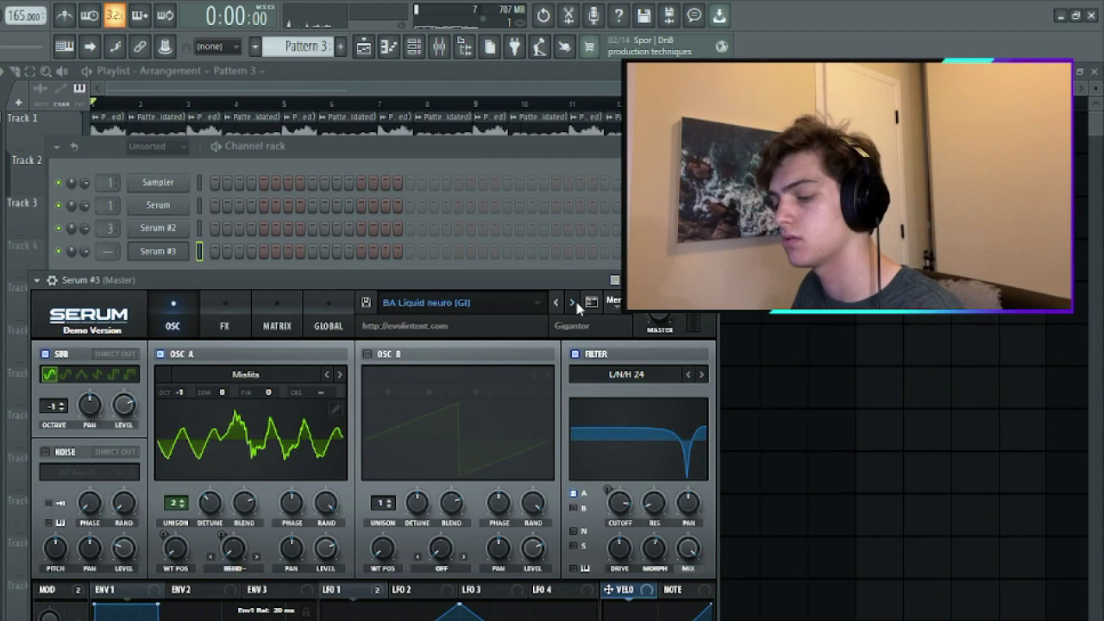
left_click(572, 302)
left_click(571, 302)
left_click(571, 302)
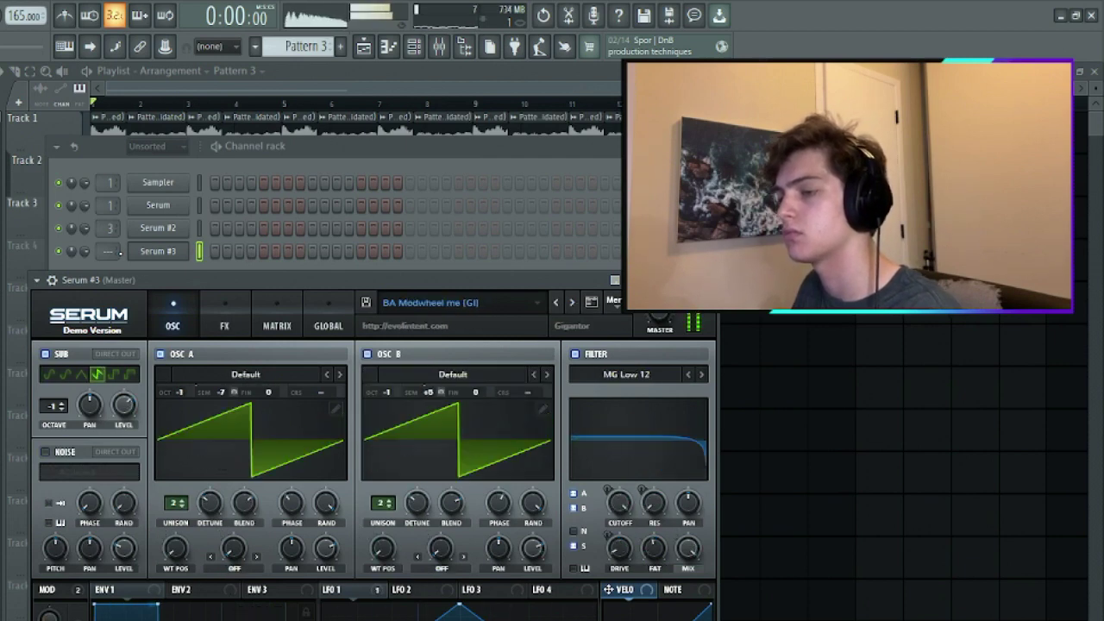
scroll(119, 251, "up", 1)
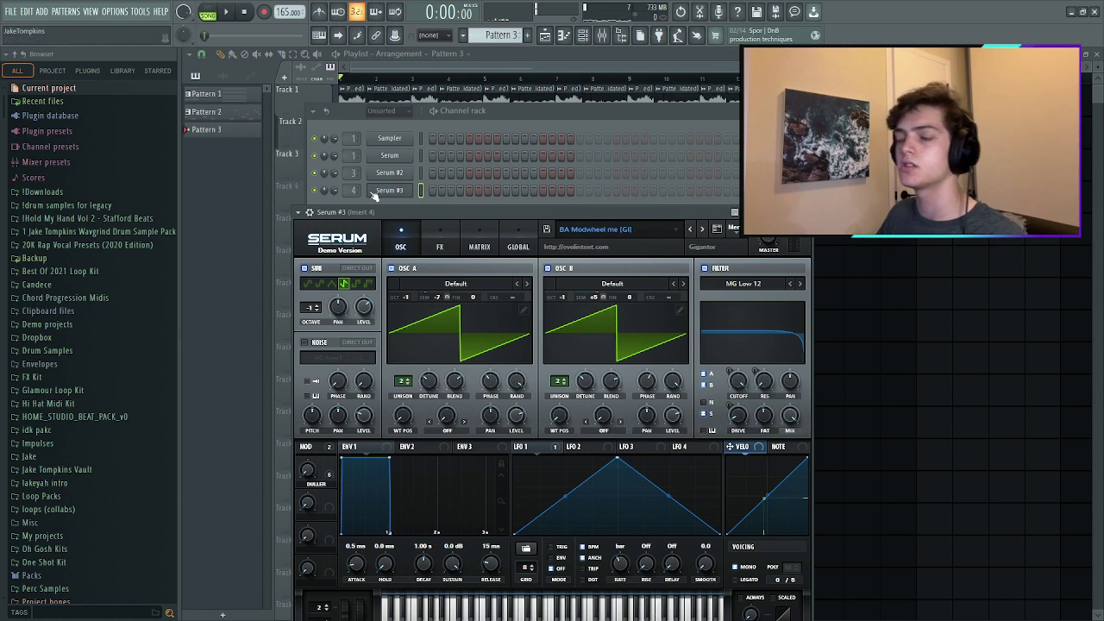
Write alternating F4 and D#4 notes over eight bars for Serum #3 and lower mixer insert 4 to about -8.0 dB.
right_click(374, 196)
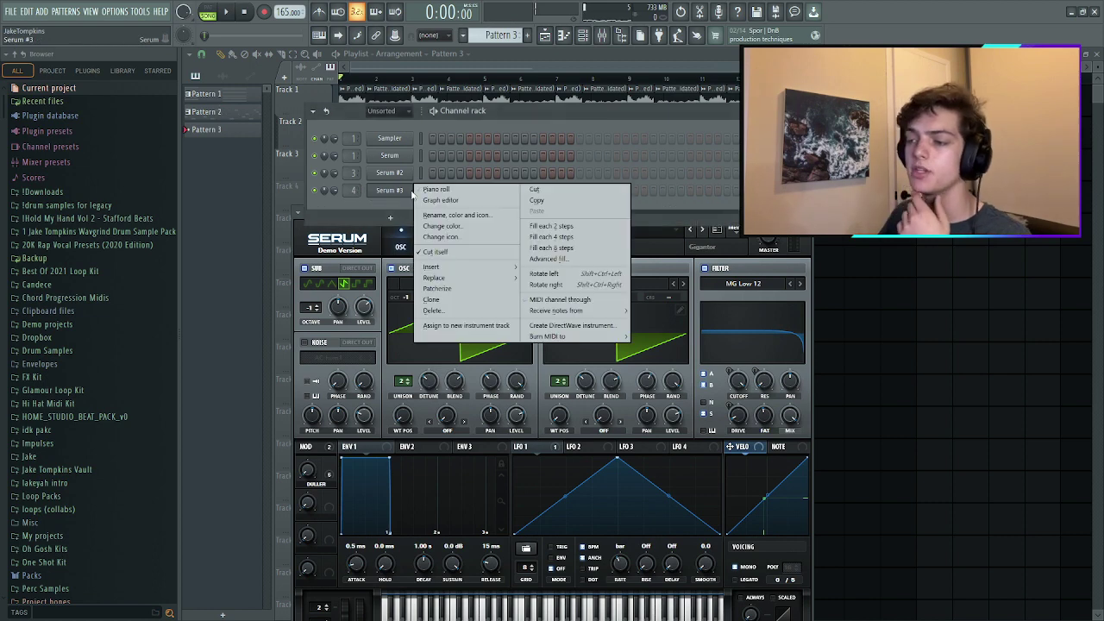
left_click(421, 198)
left_click(602, 36)
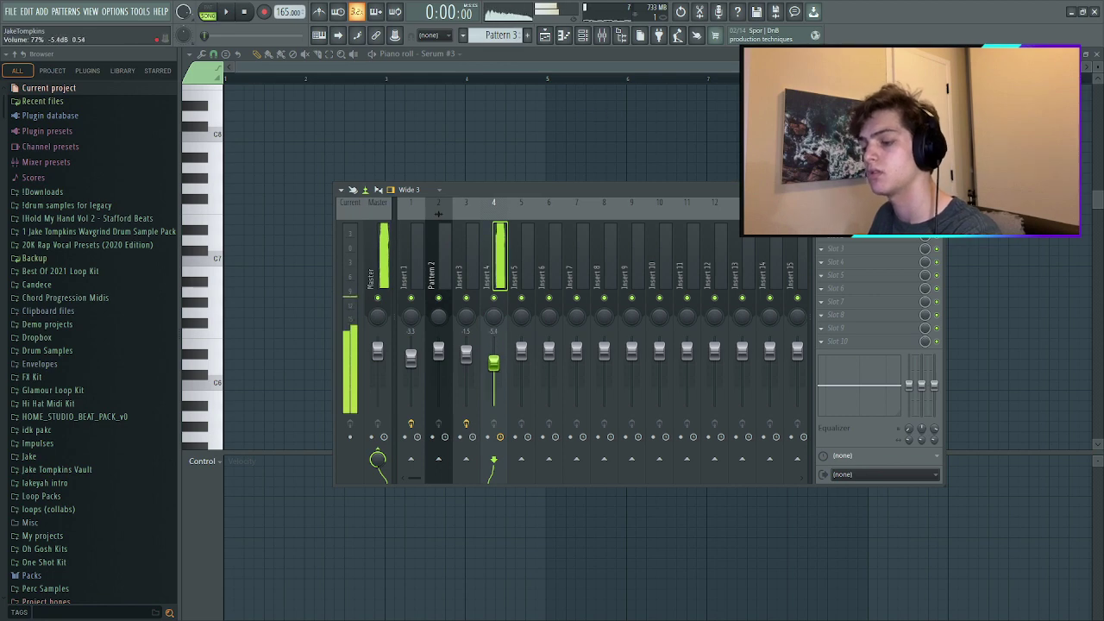
scroll(251, 262, "down", 8)
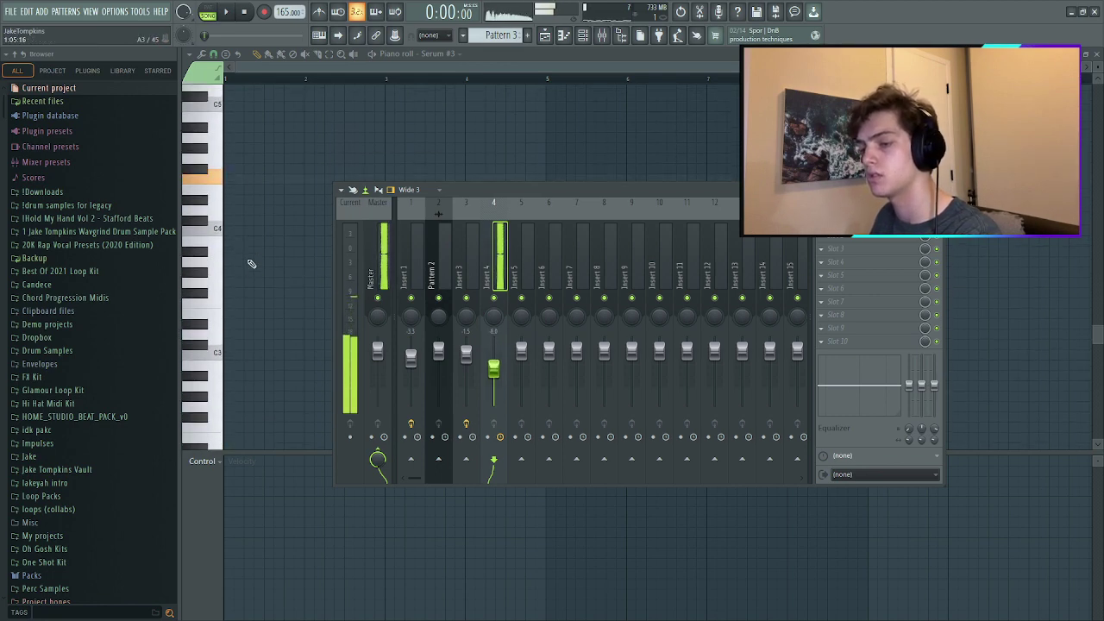
left_click(602, 36)
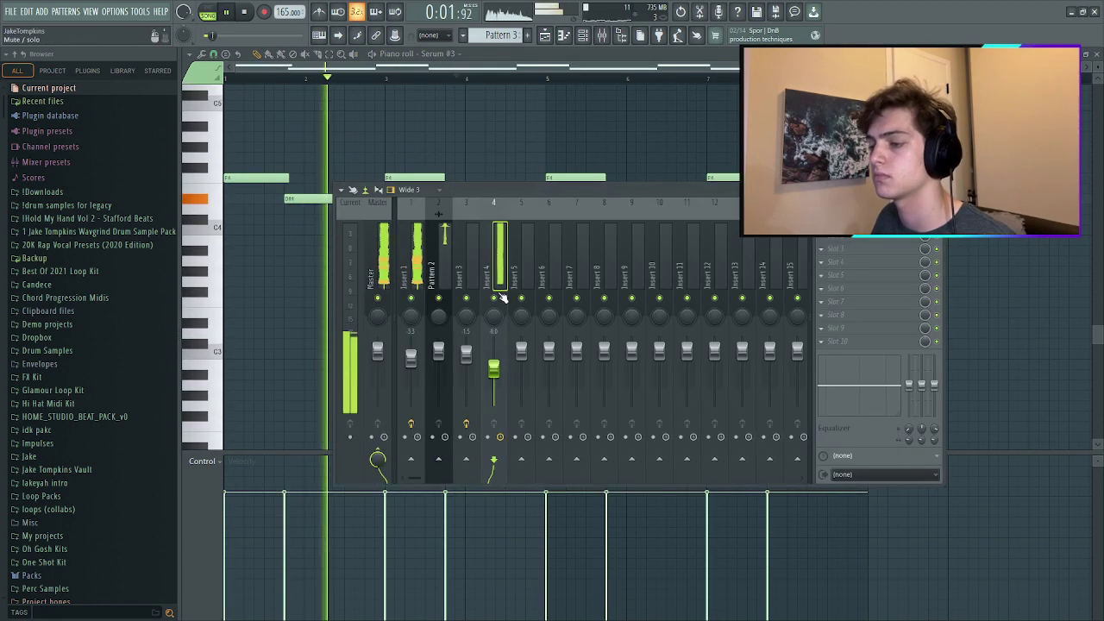
Solo mixer insert 4 and load an effect into its first slot.
right_click(495, 297)
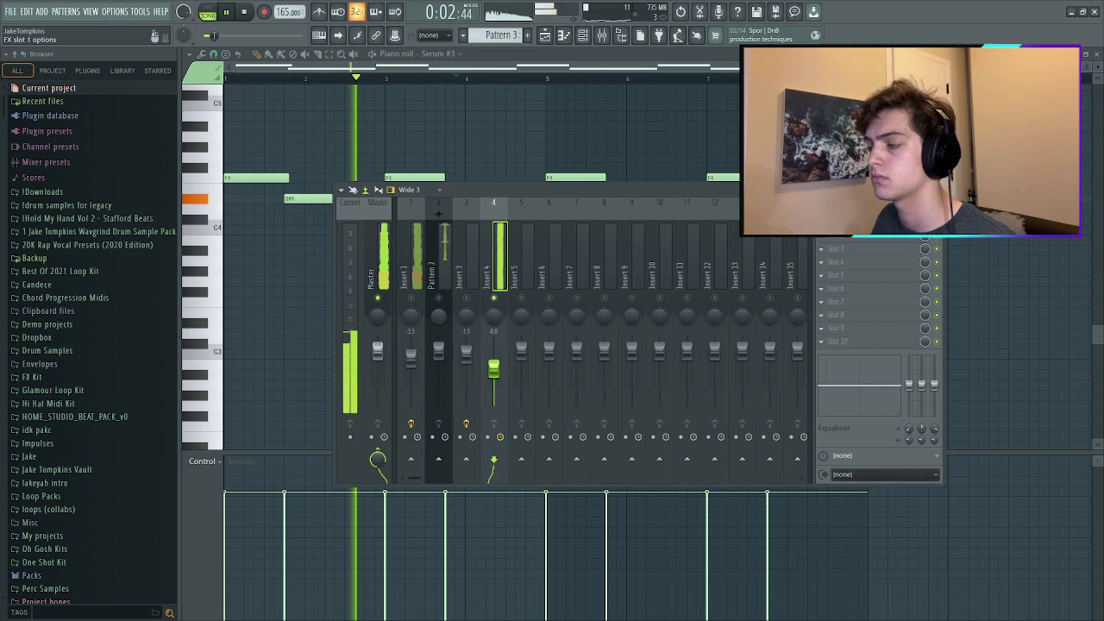
left_click(821, 223)
left_click(672, 393)
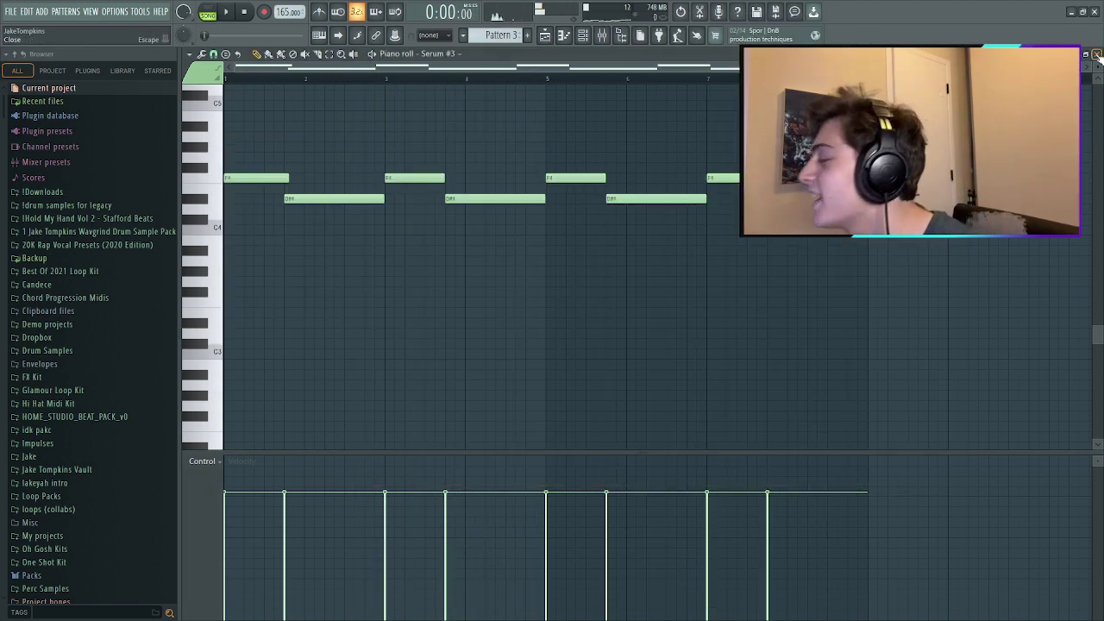
Place Pattern 3 across bars 1 to 8 of Track 3 and start Pattern 4 at bar 9 on Track 4.
left_click(1097, 54)
left_click(527, 35)
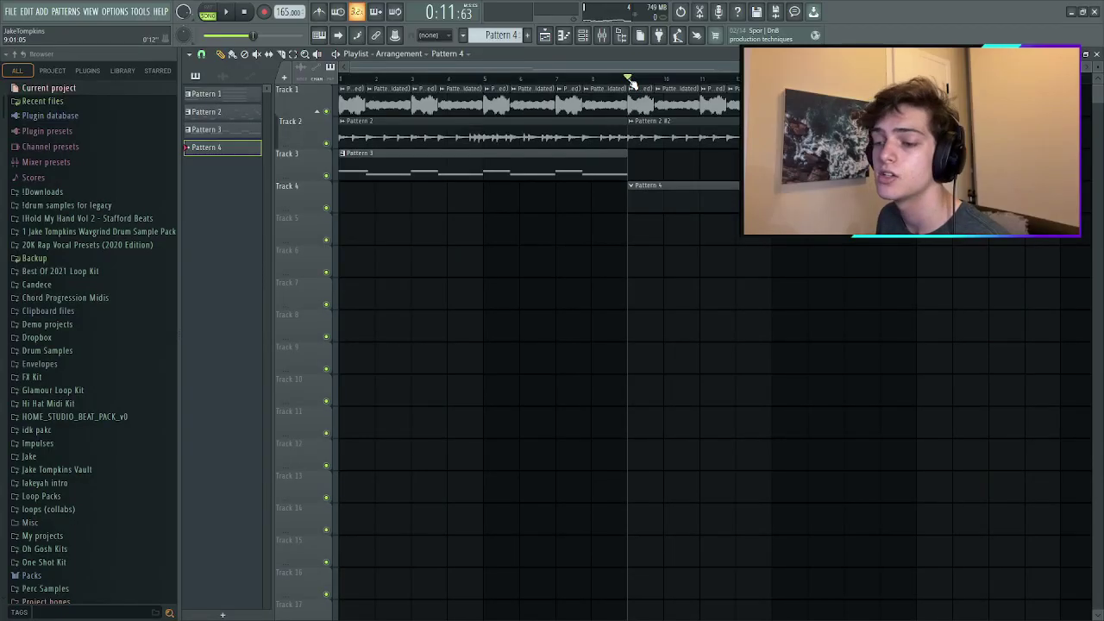
Load the Luger clap and the HH - [Gas] hi-hat from the !!THE DRUMKIT [FREE DEMO] folder into the channel rack.
scroll(111, 313, "down", 10)
left_click(113, 308)
scroll(109, 284, "down", 2)
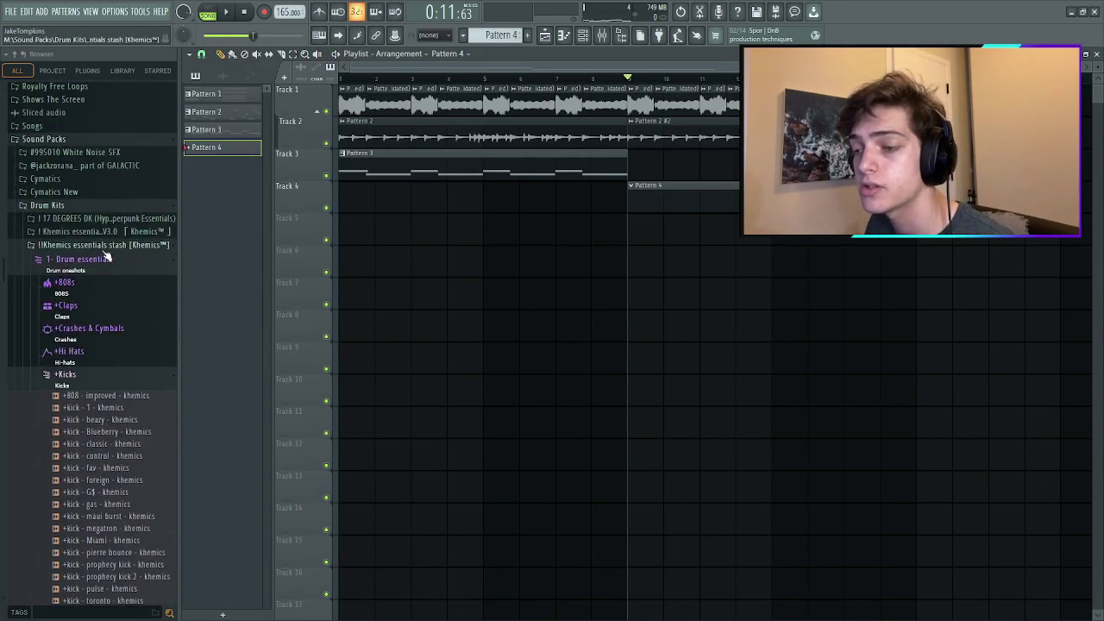
left_click(106, 247)
left_click(115, 260)
left_click(82, 299)
left_click(109, 312)
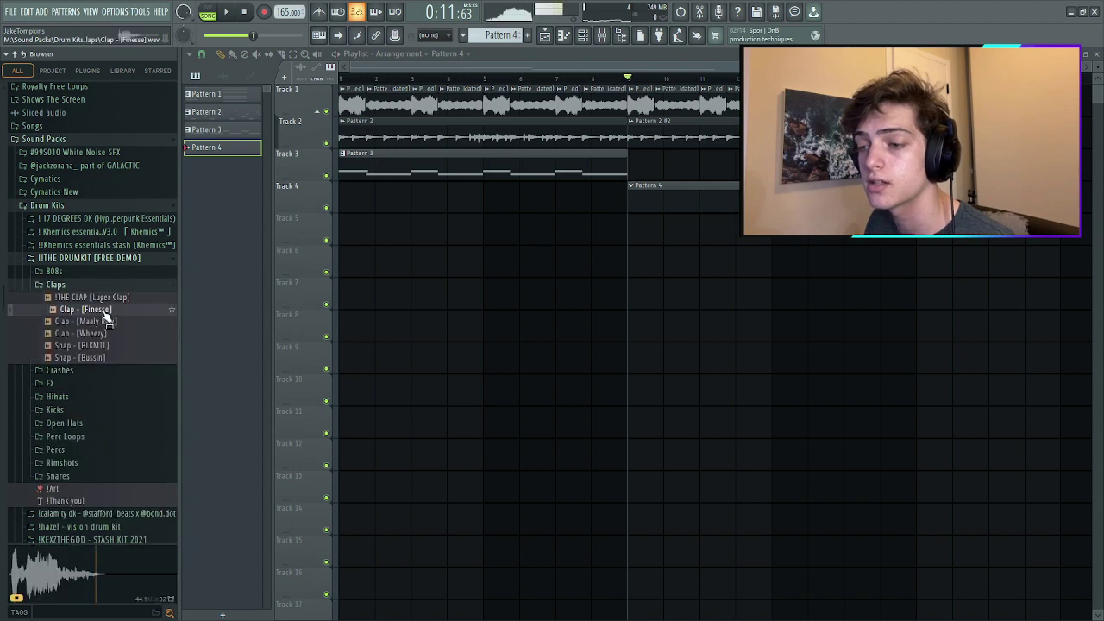
left_click(118, 309)
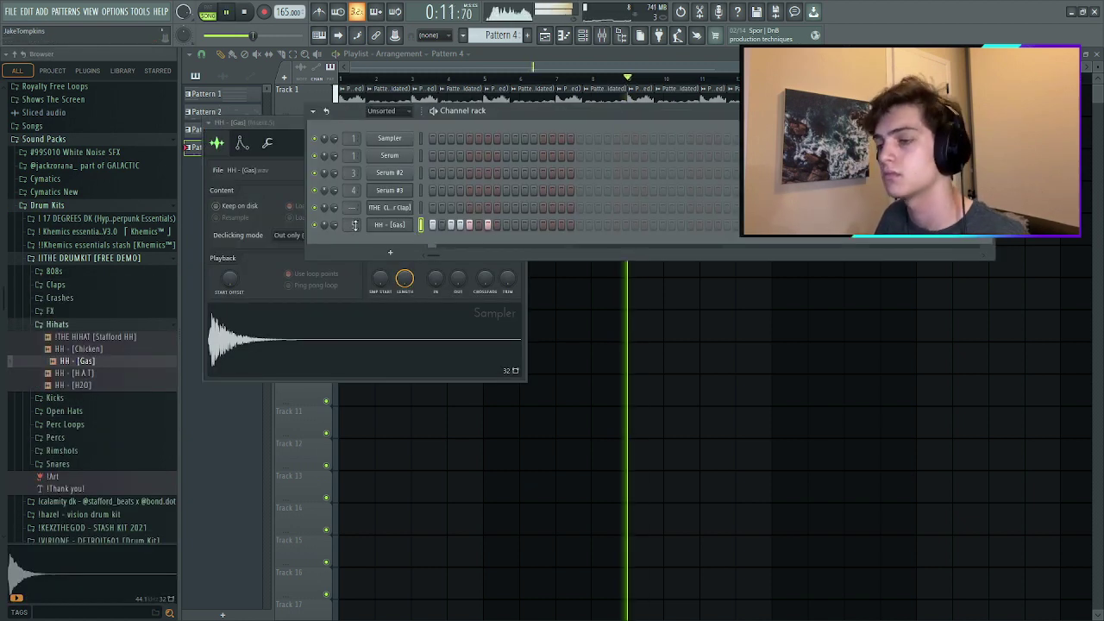
Extend the hi-hat rhythm with hits on steps 11, 13 to 15, 17 and 19 to 21.
left_click(524, 225)
left_click(541, 225)
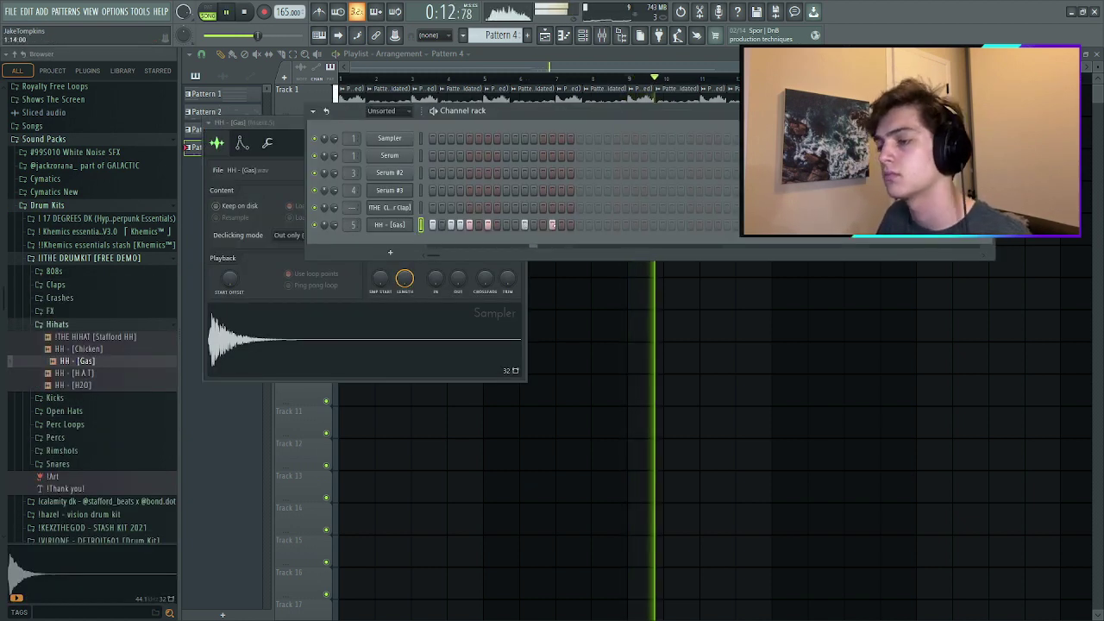
left_click(551, 226)
left_click(561, 225)
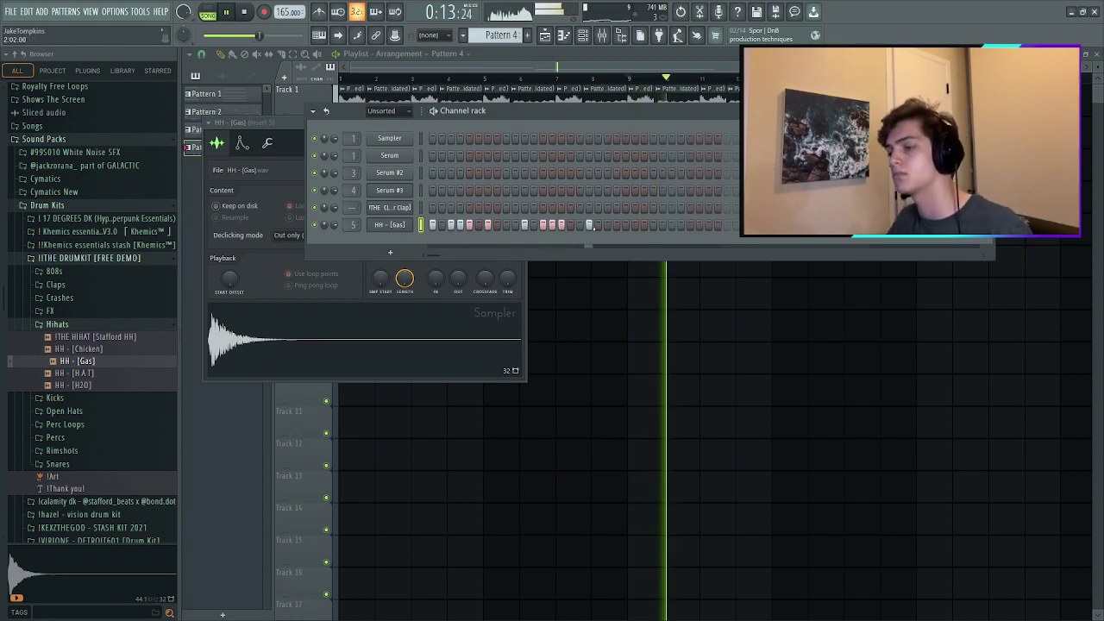
left_click(579, 225)
left_click(597, 225)
left_click(606, 225)
left_click(616, 225)
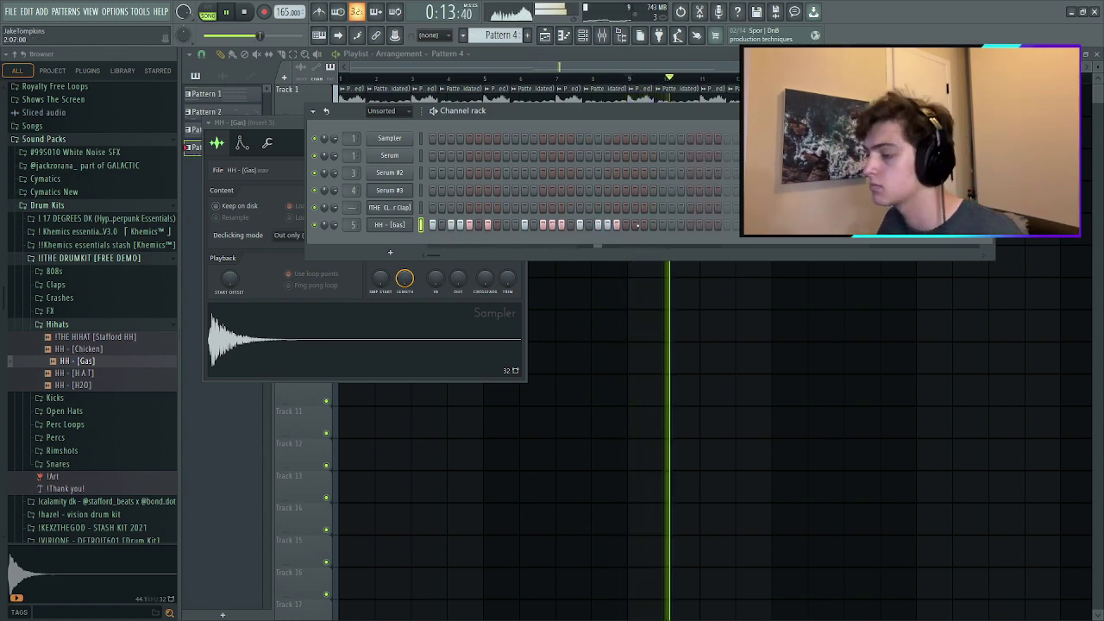
Complete the two-bar hi-hat pattern in the piano roll with a three-note A#4 roll and a closing C5 double hit.
right_click(411, 223)
left_click(439, 231)
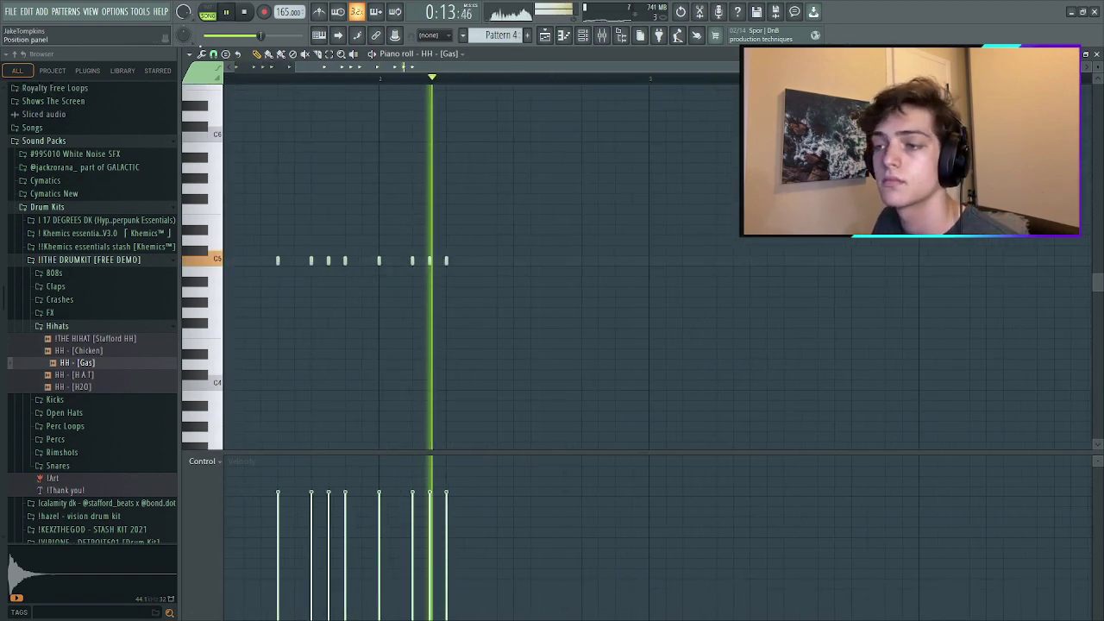
left_click(203, 54)
key("Escape")
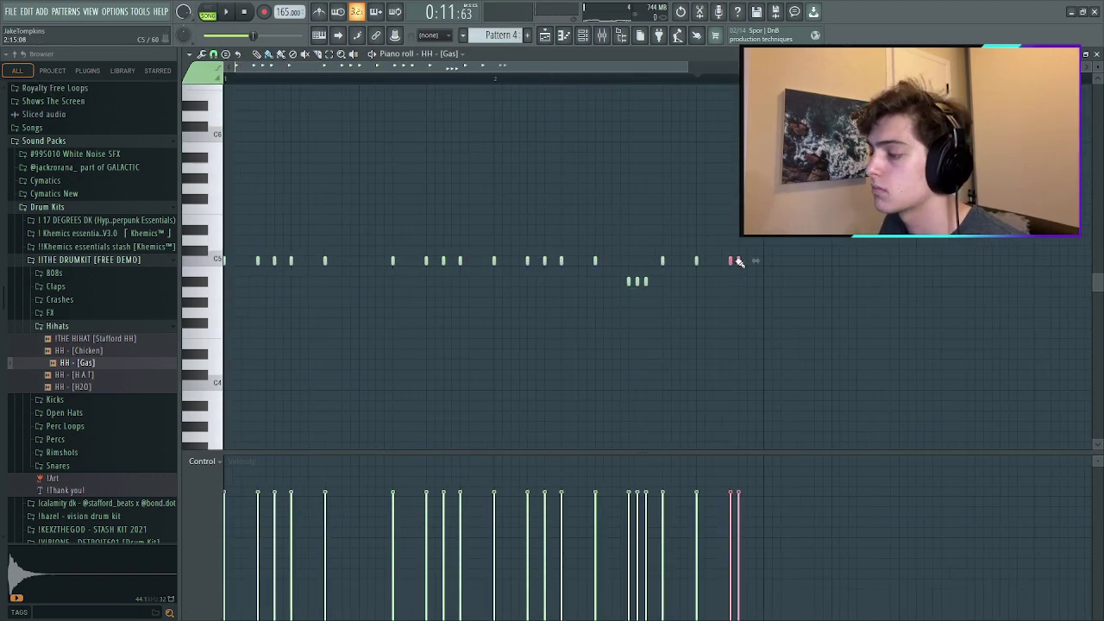
key("space")
Duplicate the two-bar hi-hat pattern into bars 3 and 4 and reduce the final double hit to a single hit.
key("ctrl+a")
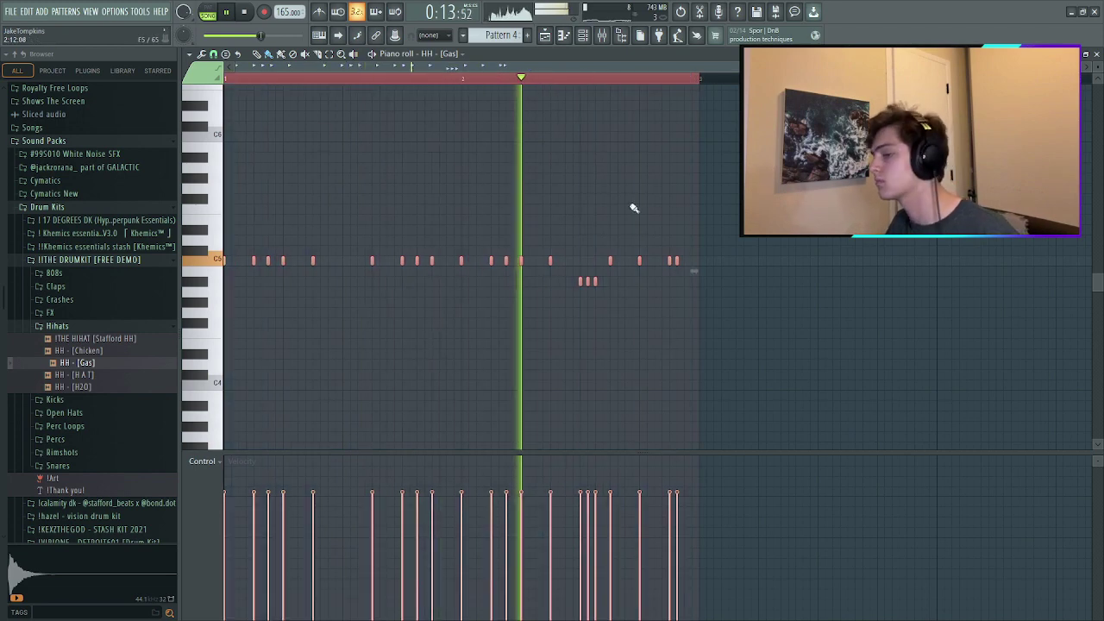
key("ctrl+b")
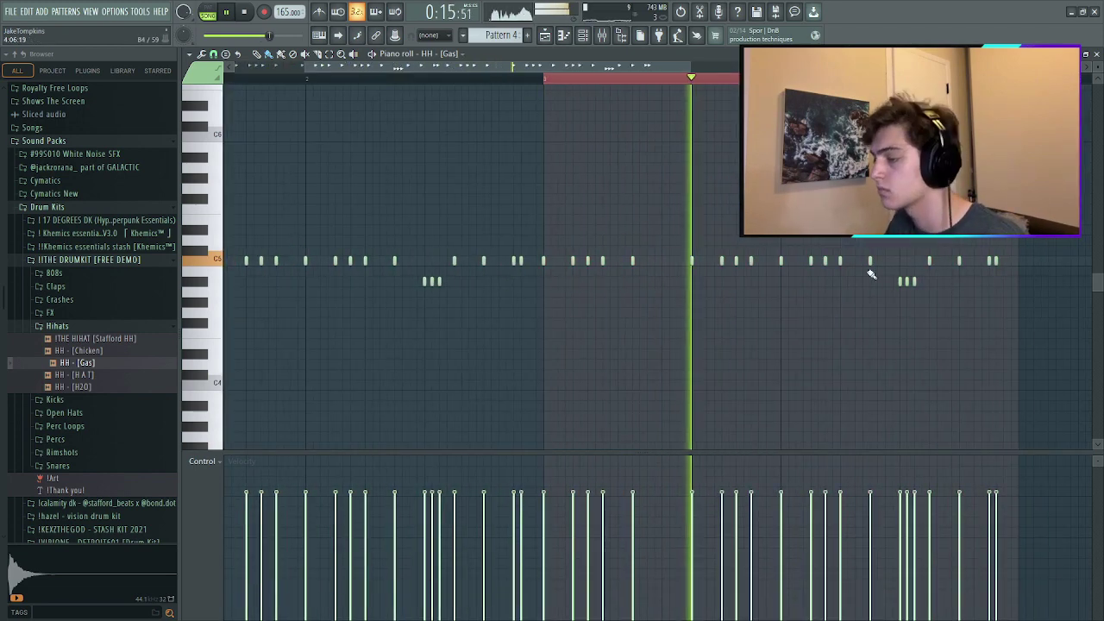
scroll(871, 285, "up", 1)
left_click(867, 335)
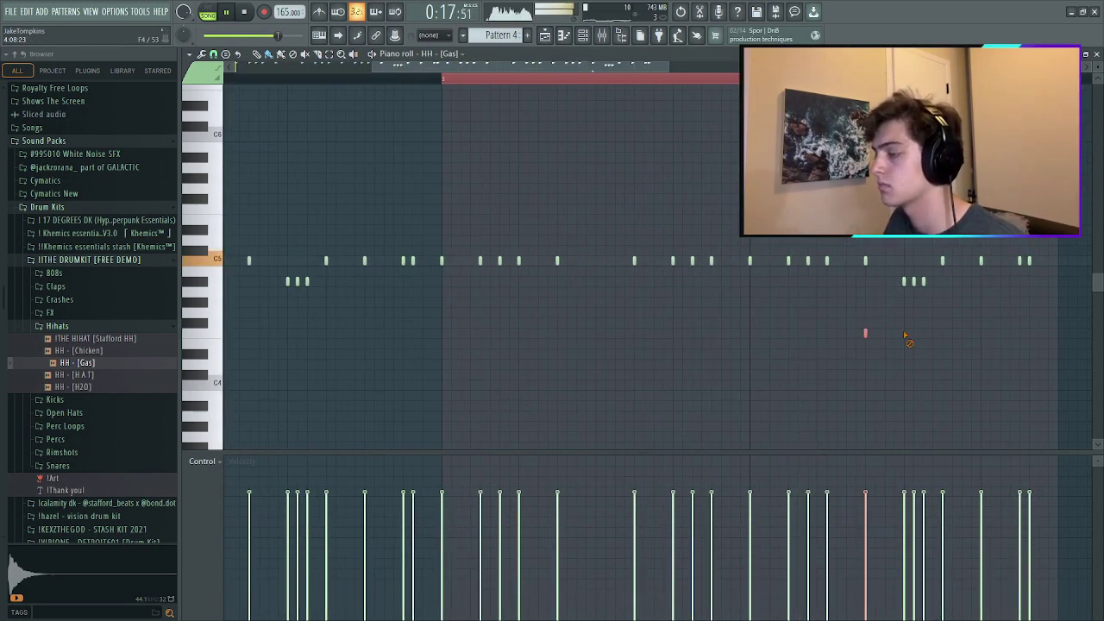
scroll(1033, 270, "down", 2)
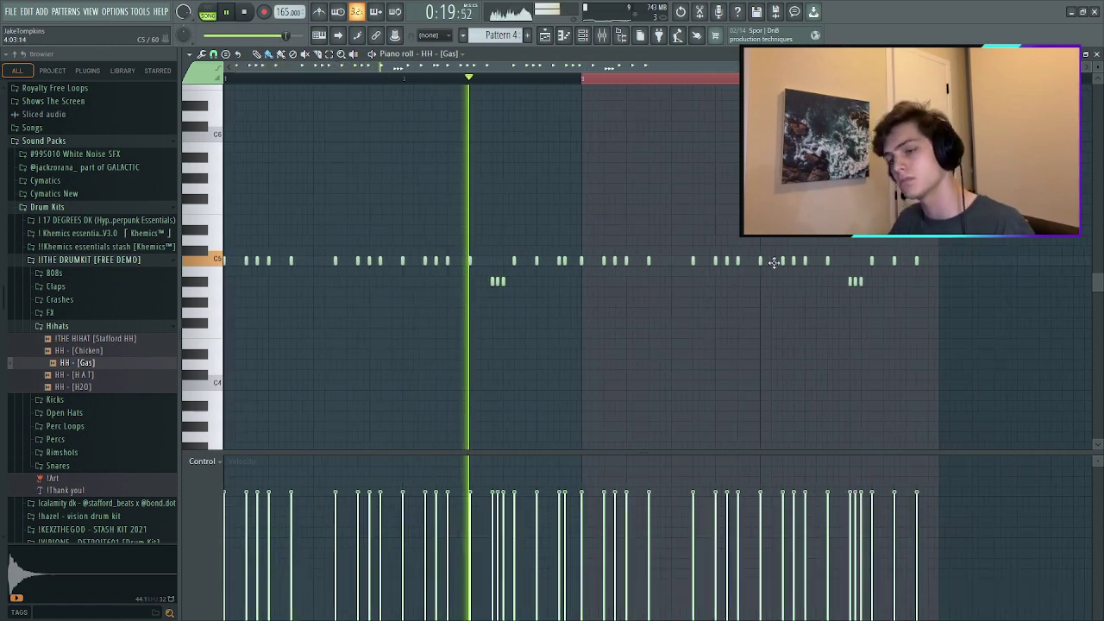
key("ctrl+a")
Add a Luger clap on beat three of bar 1 and show it in the clap's piano roll.
key("F6")
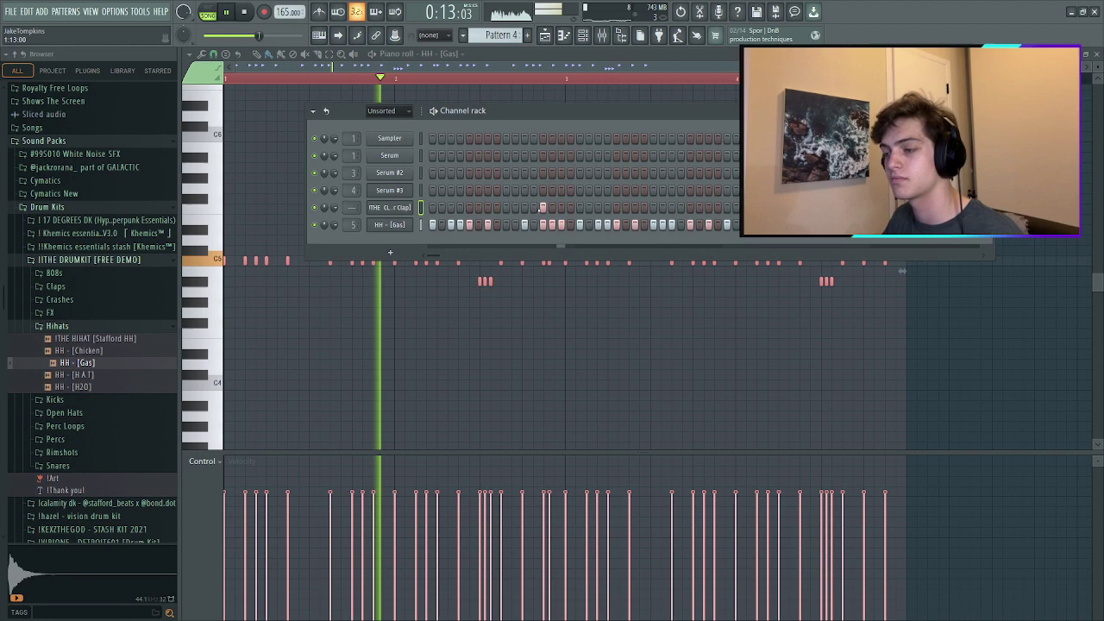
right_click(401, 207)
left_click(426, 210)
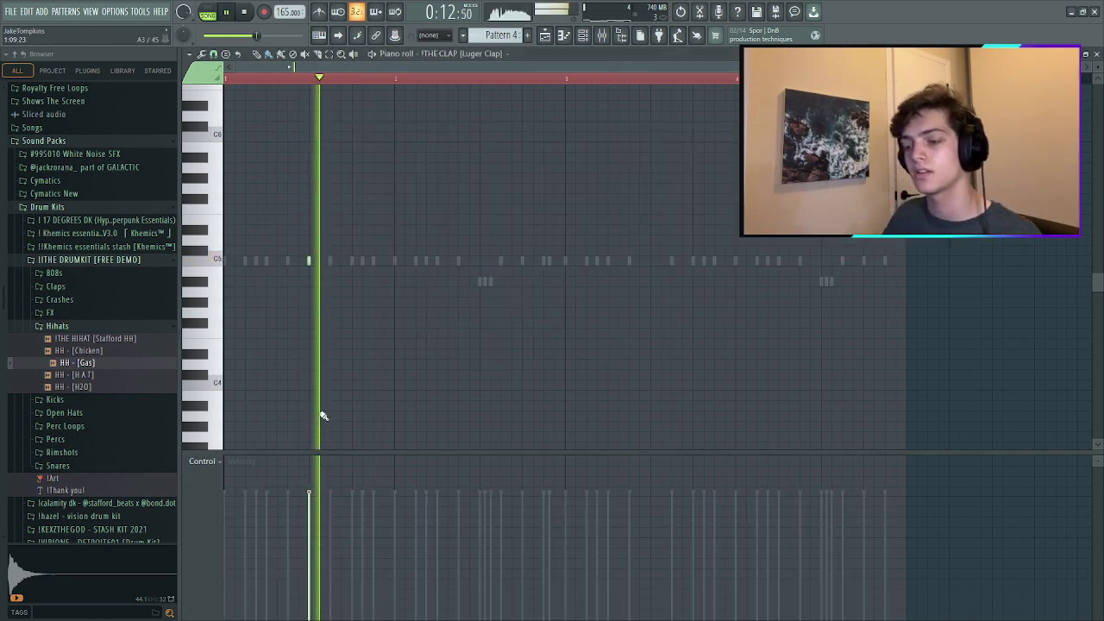
key("space")
Repeat the bar 1 clap across bars 2, 3 and 4.
left_click_drag(399, 80, 14, 82)
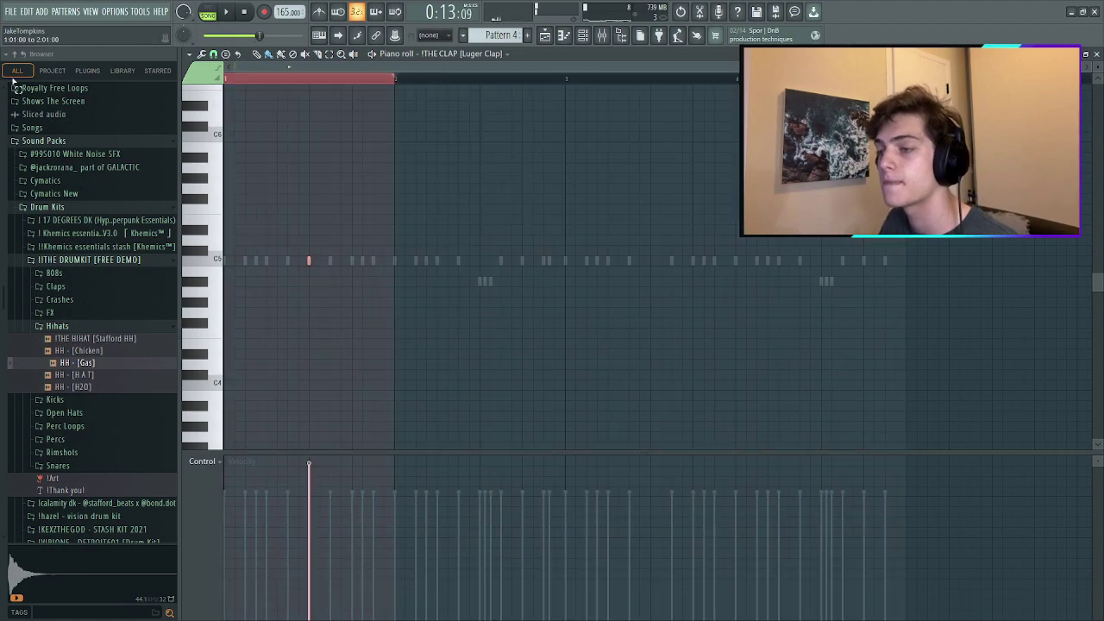
key("ctrl+b")
key("ctrl+b")
key("ctrl+b")
Shift the claps in bars 1 and 3 two steps later and play the drill rhythm.
key("space")
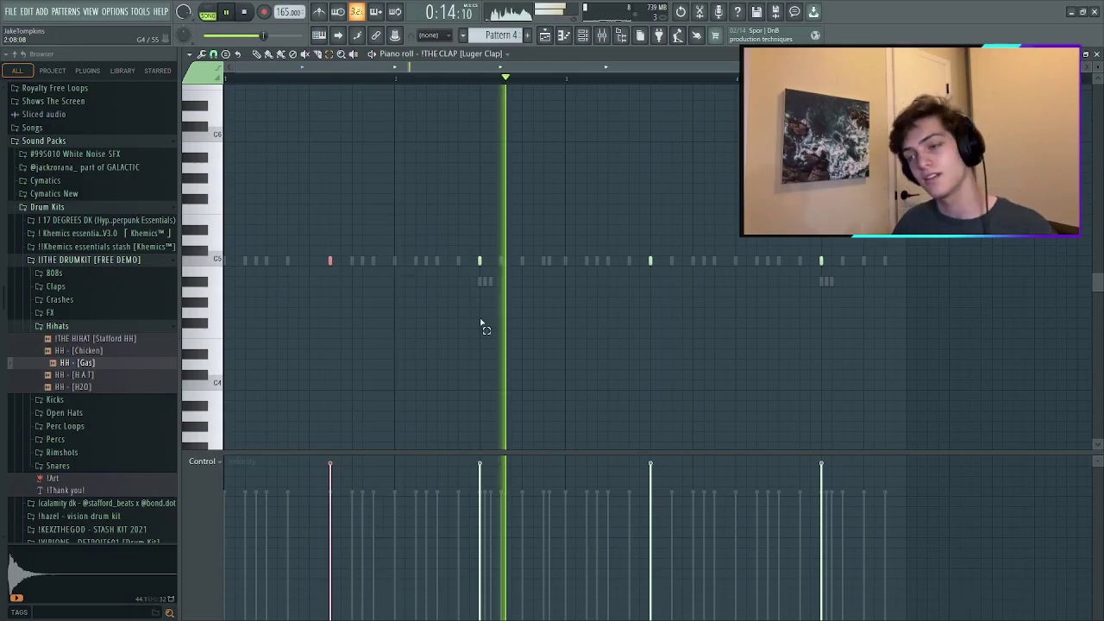
key("space")
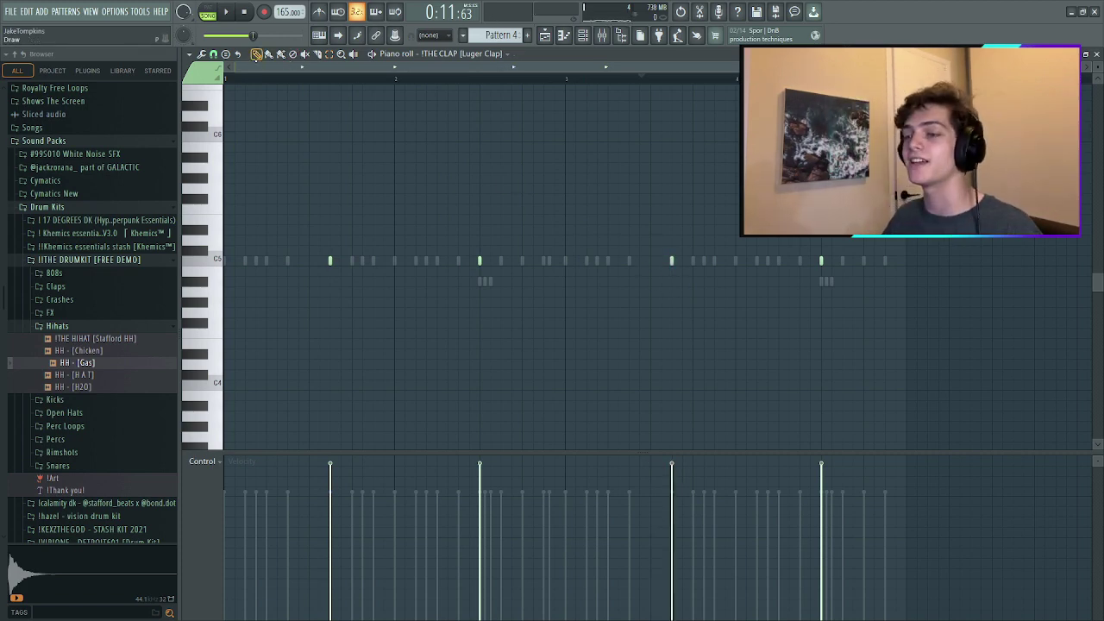
key("space")
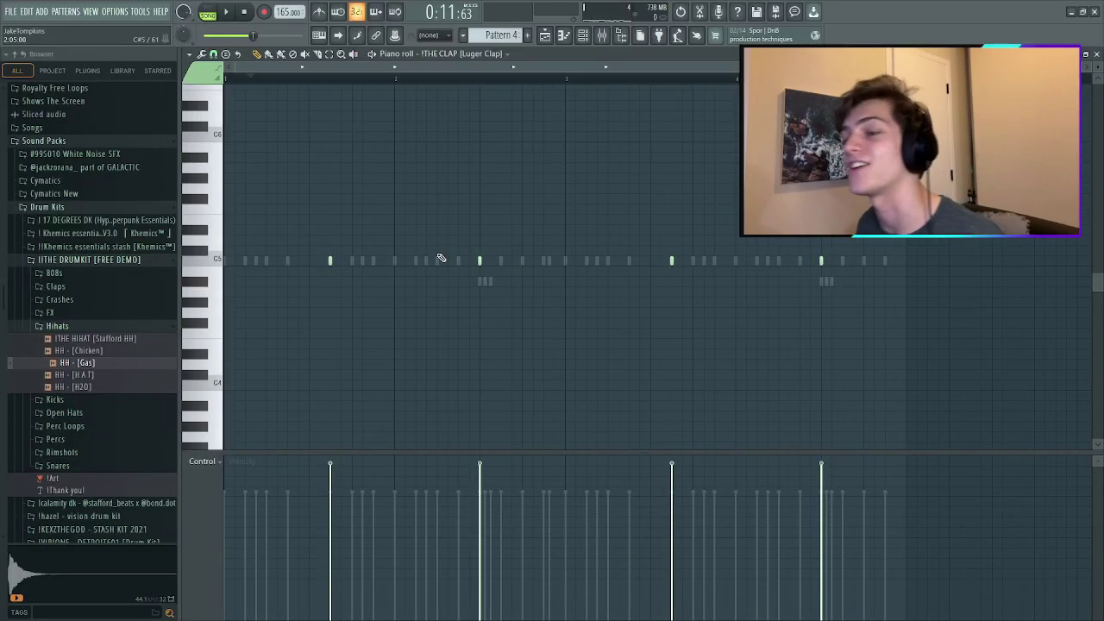
Load the OH - [Break] open hat from the drum kit as a new channel and place hits in bars 1 and 4.
key("space")
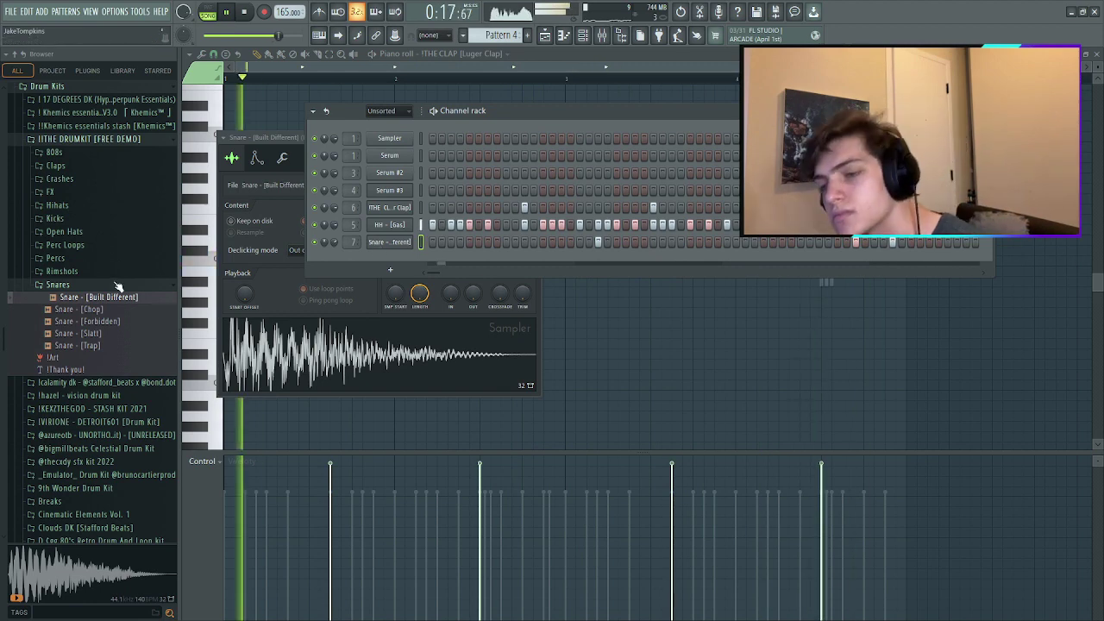
left_click(58, 285)
left_click(90, 235)
left_click(78, 244)
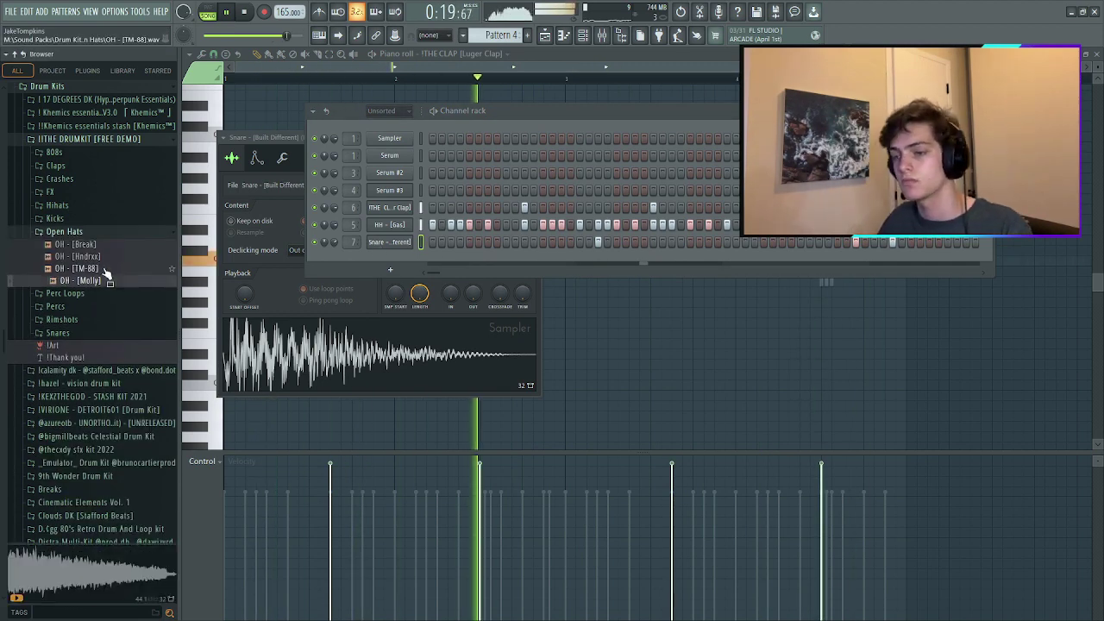
left_click_drag(78, 244, 431, 259)
key("space")
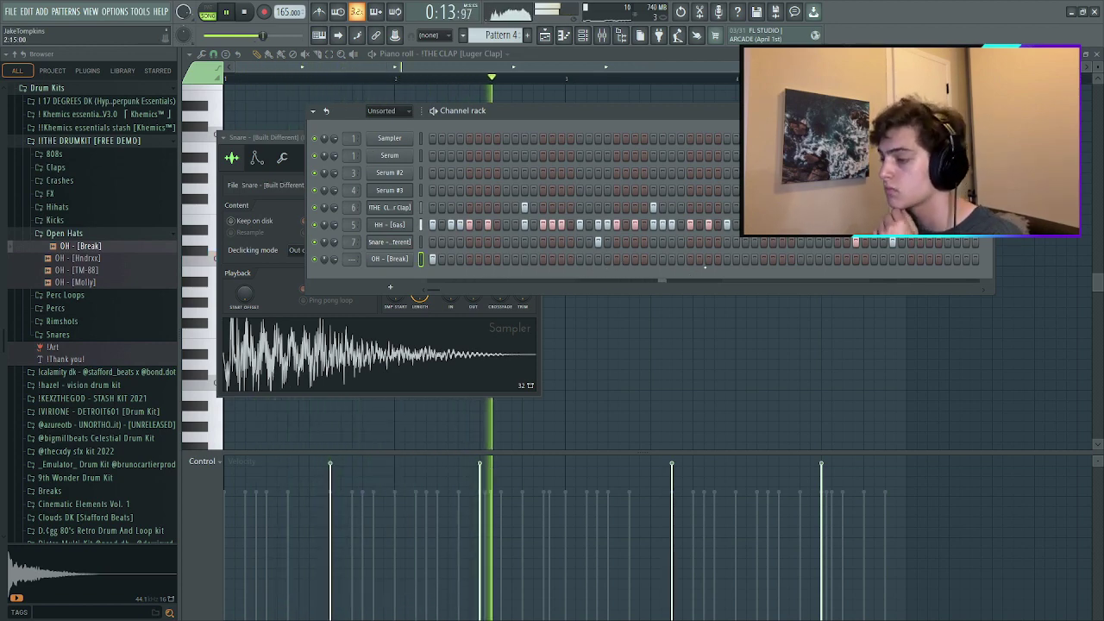
left_click(910, 259)
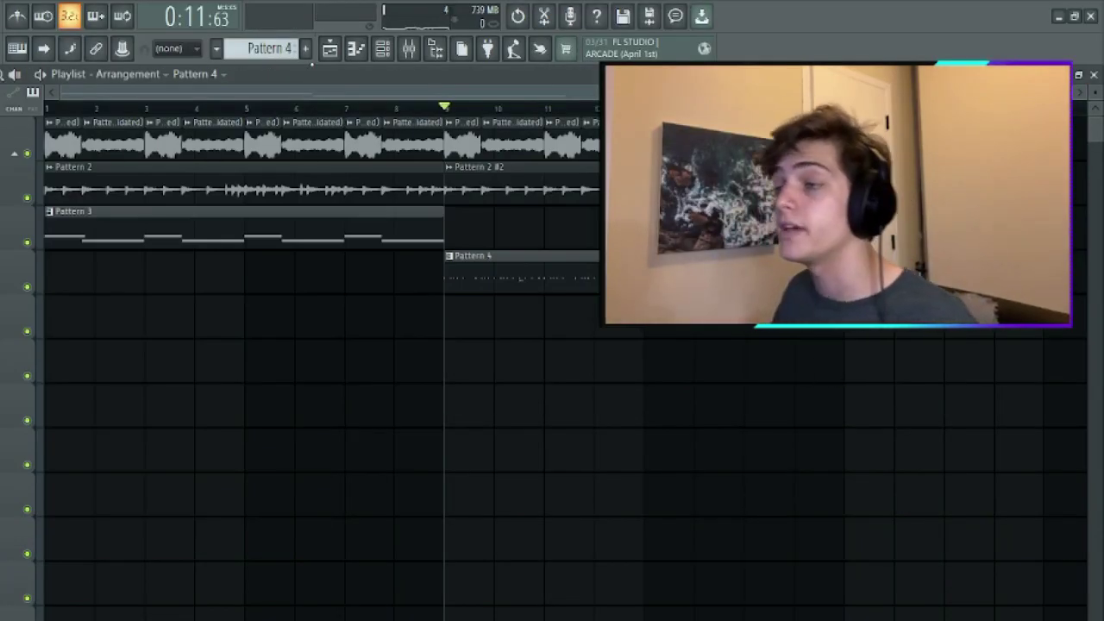
Create Pattern 5 at bar 9 of the playlist and load the aesthetic 808 from the Khemics drum essentials for it.
left_click(315, 51)
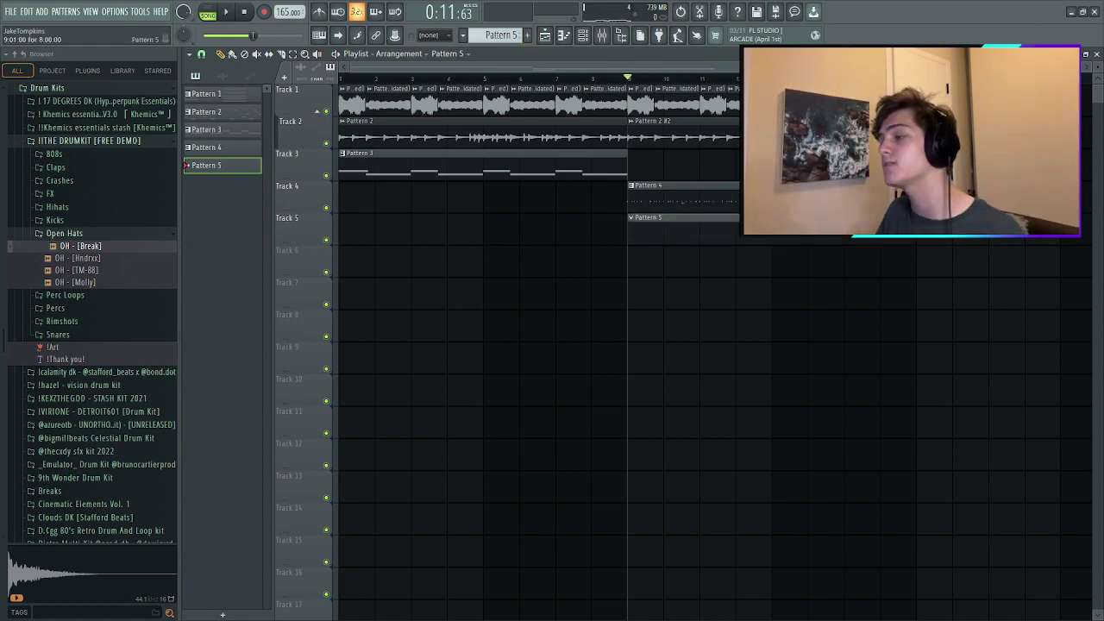
left_click(87, 234)
scroll(79, 190, "up", 2)
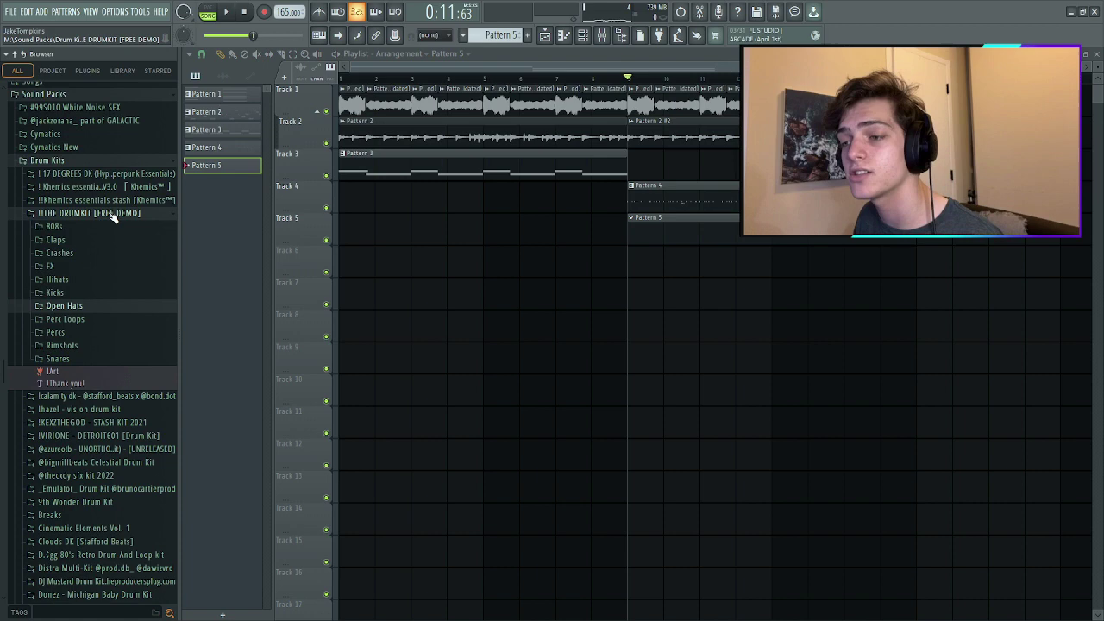
left_click(113, 215)
left_click(108, 187)
left_click(98, 208)
left_click(99, 221)
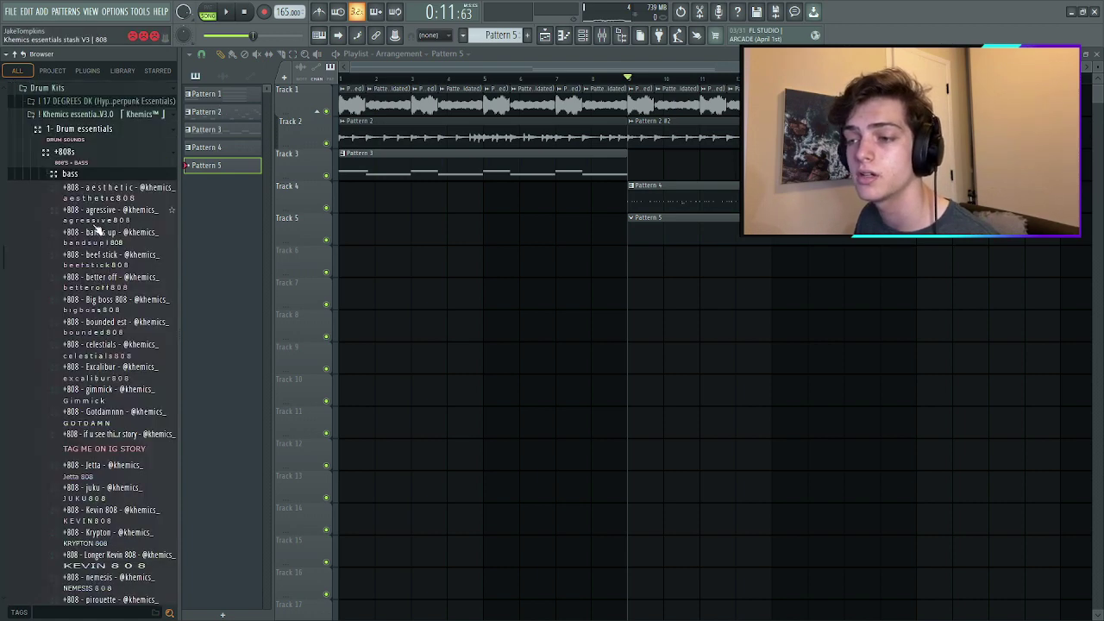
scroll(98, 232, "down", 3)
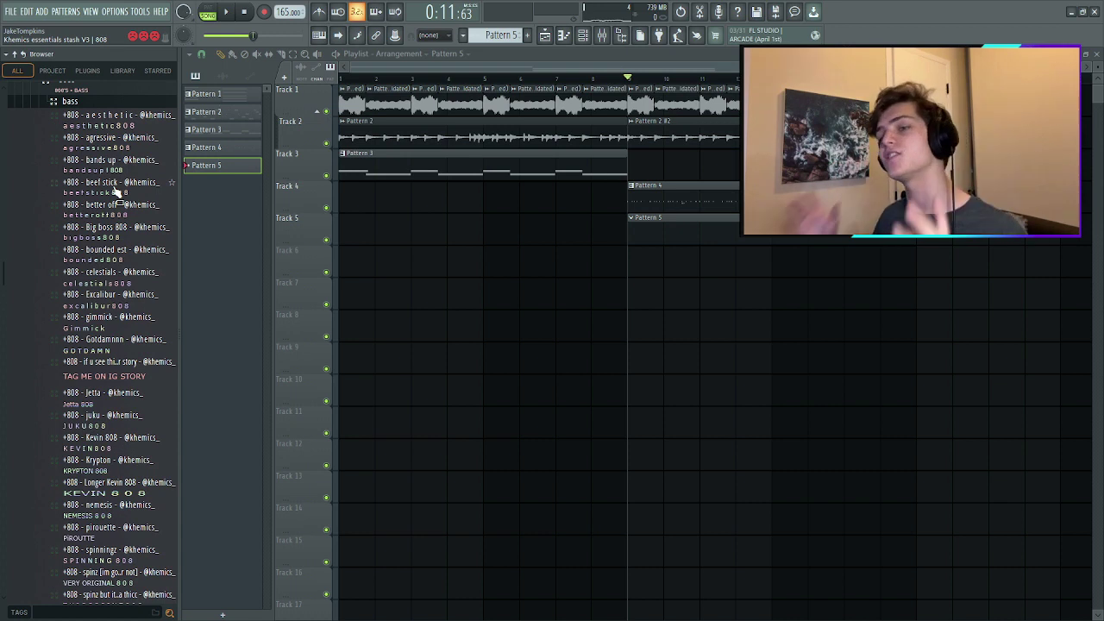
left_click(127, 121)
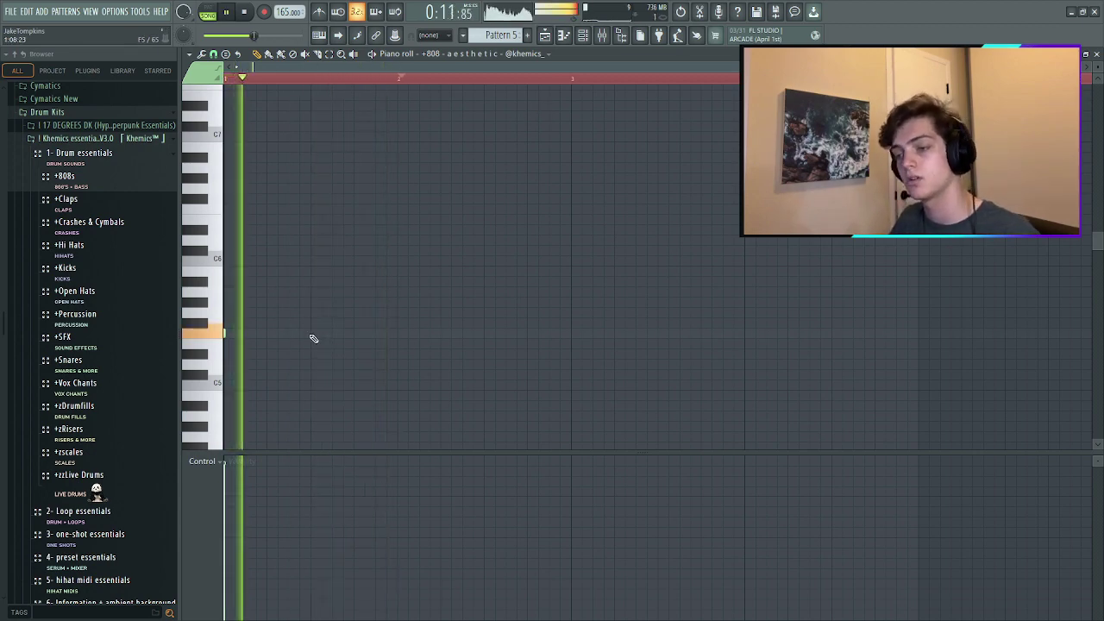
Write the 808's opening notes: F5 at the start of bar 1 and two D#5 hits in bar 2.
key("space")
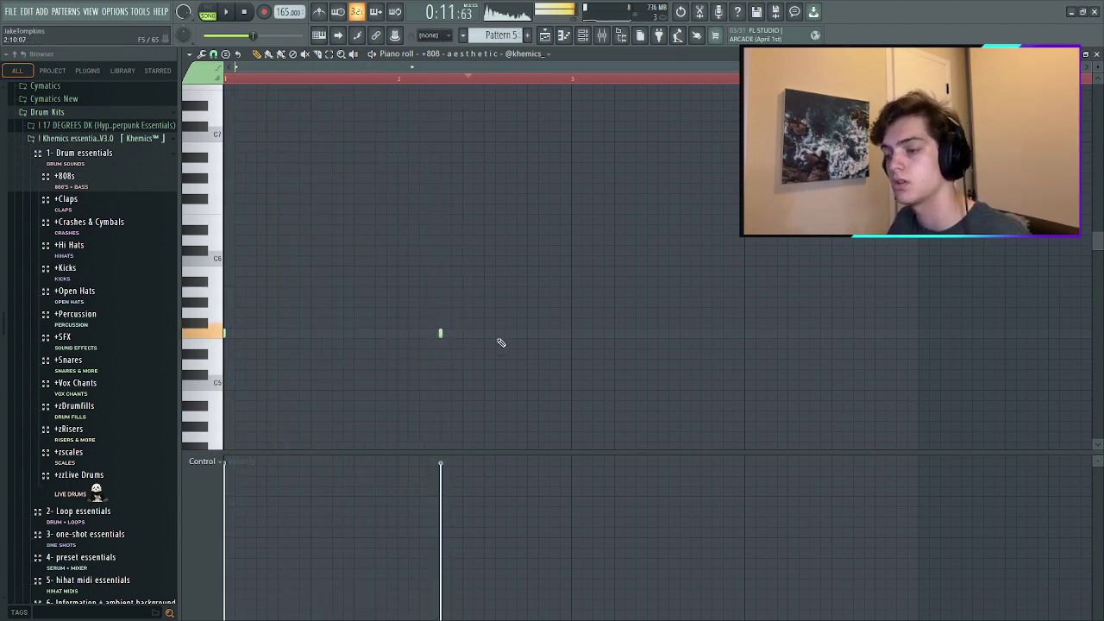
key("space")
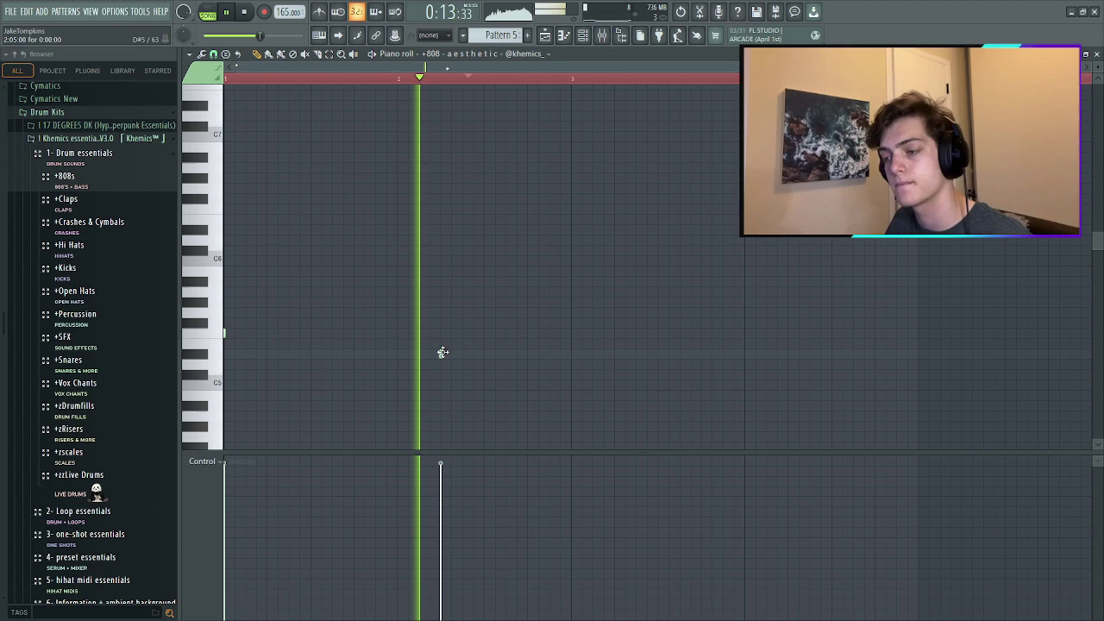
left_click(501, 354)
right_click(502, 353)
left_click(507, 353)
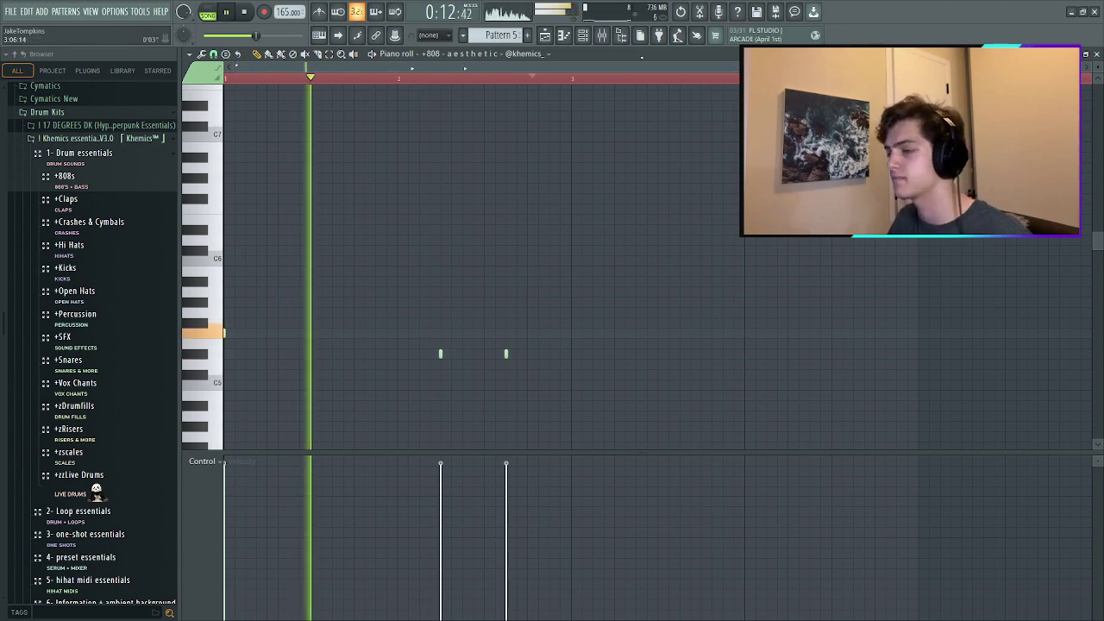
key("space")
Load a Fruity soft clipper on the mixer's master track.
key("F9")
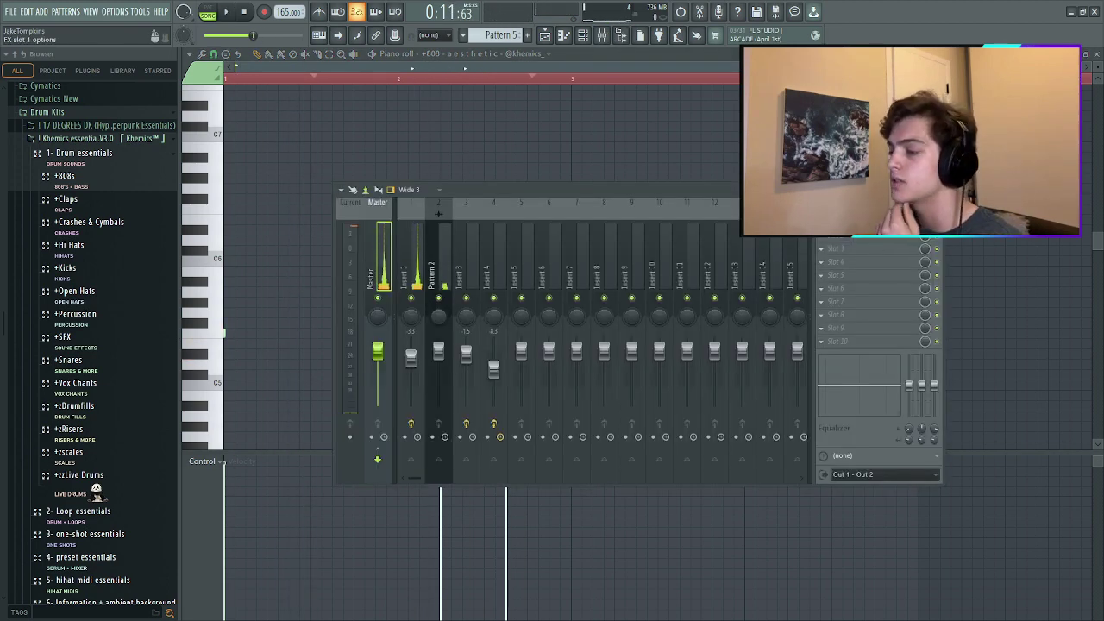
left_click(821, 223)
mouse_move(843, 244)
left_click(681, 219)
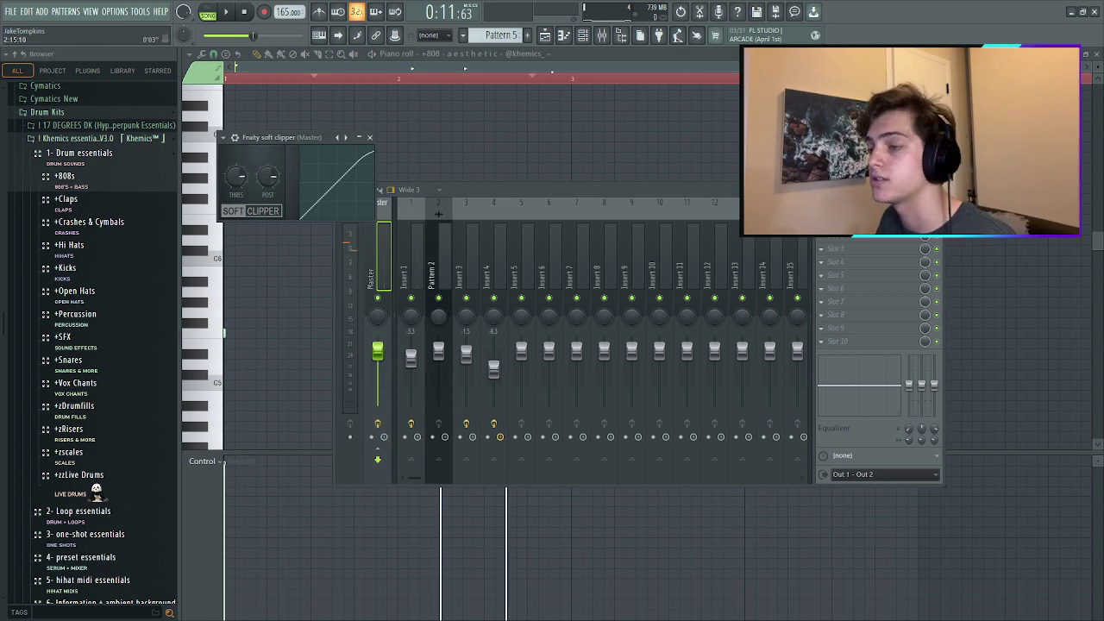
Add F#5 808 notes on steps 1 and 13 of bar 3 while the beat plays.
key("space")
key("F7")
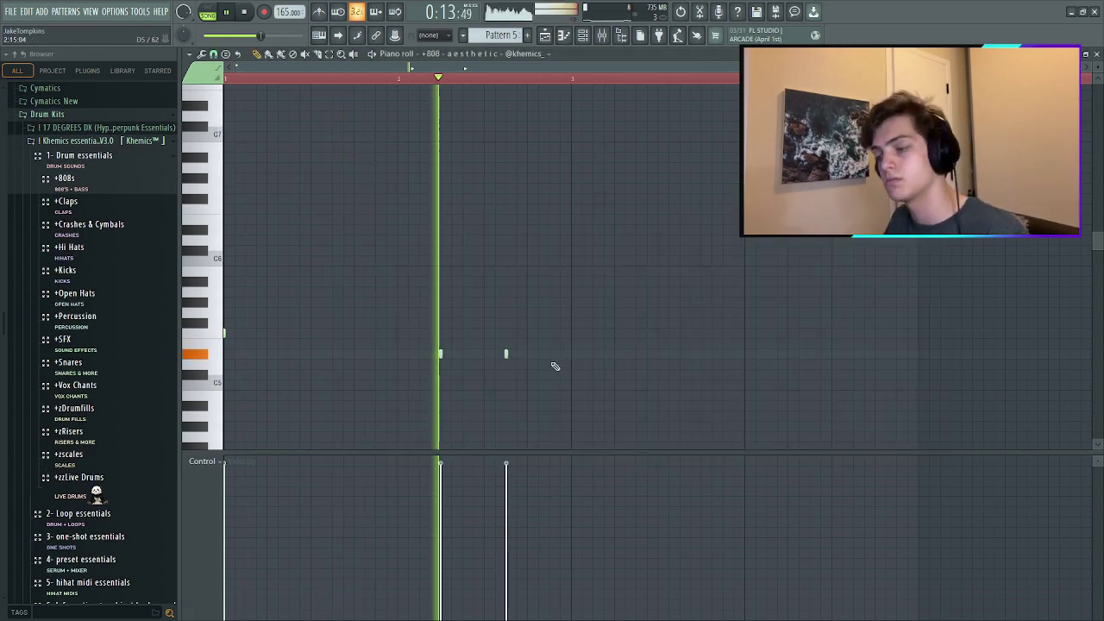
left_click(570, 323)
left_click(635, 323)
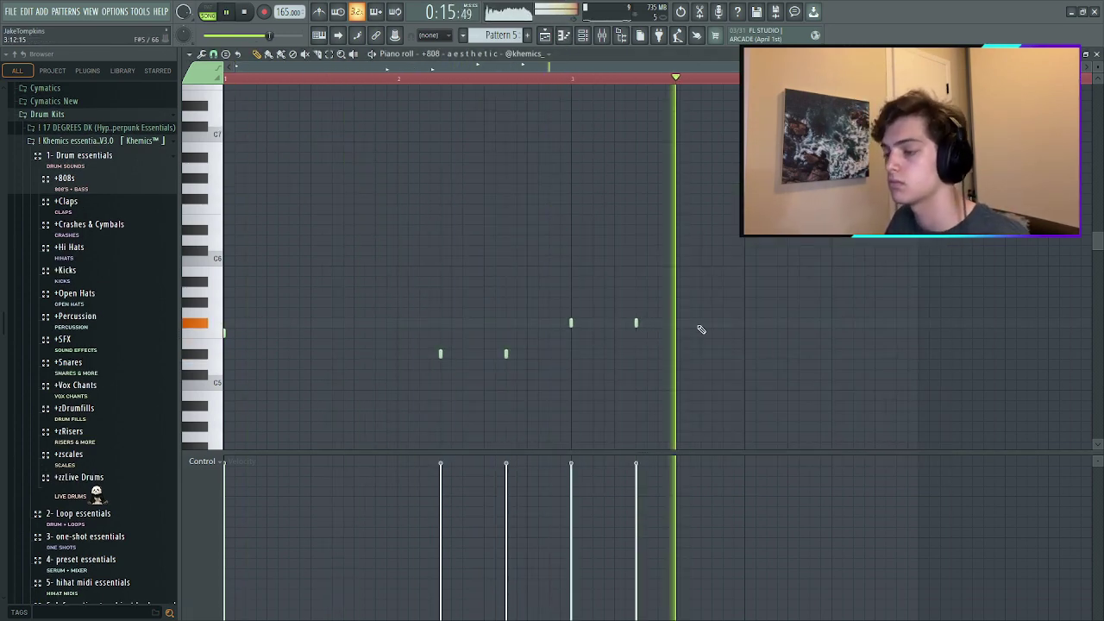
key("space")
key("space")
right_click(637, 323)
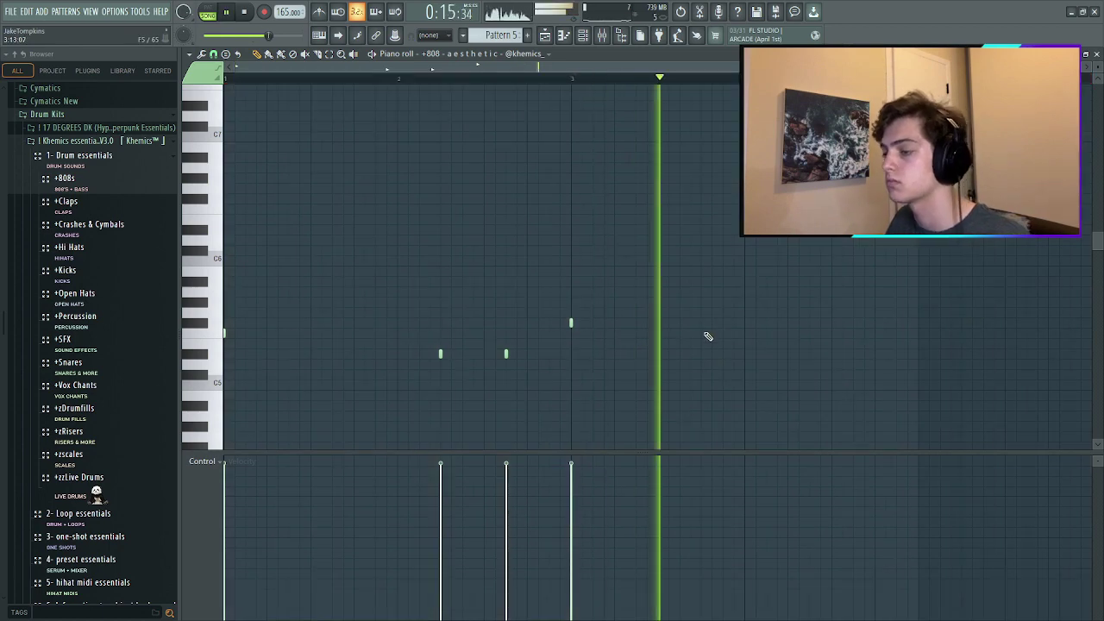
left_click(701, 323)
Try an E5 808 note on step 5 of bar 4 and replace it with D#5.
left_click(782, 342)
key("space")
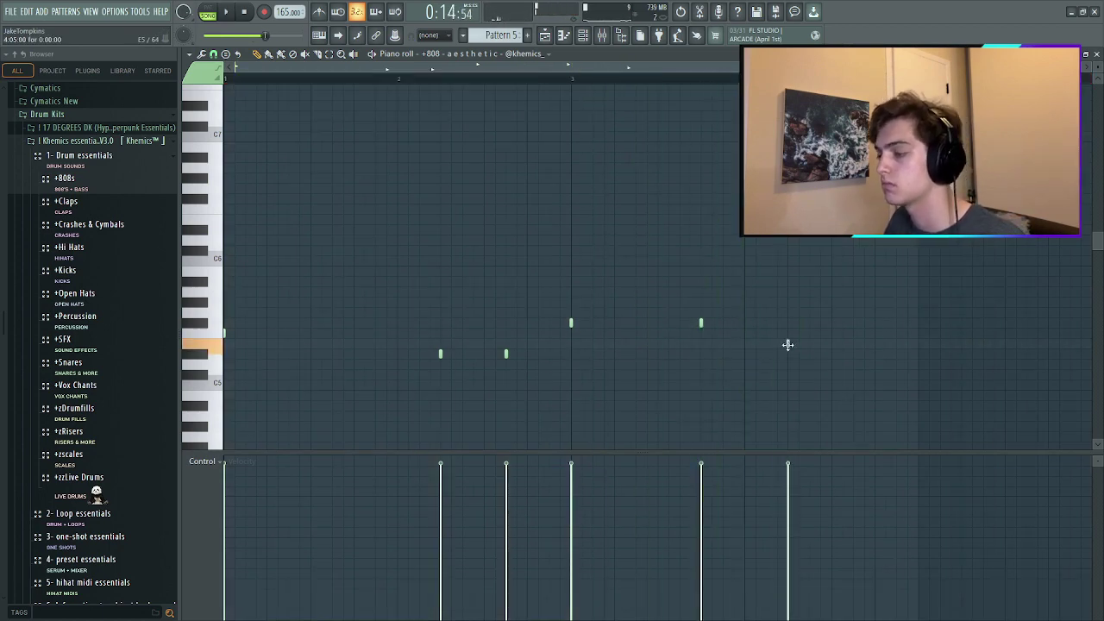
scroll(776, 332, "down", 1)
right_click(712, 341)
key("space")
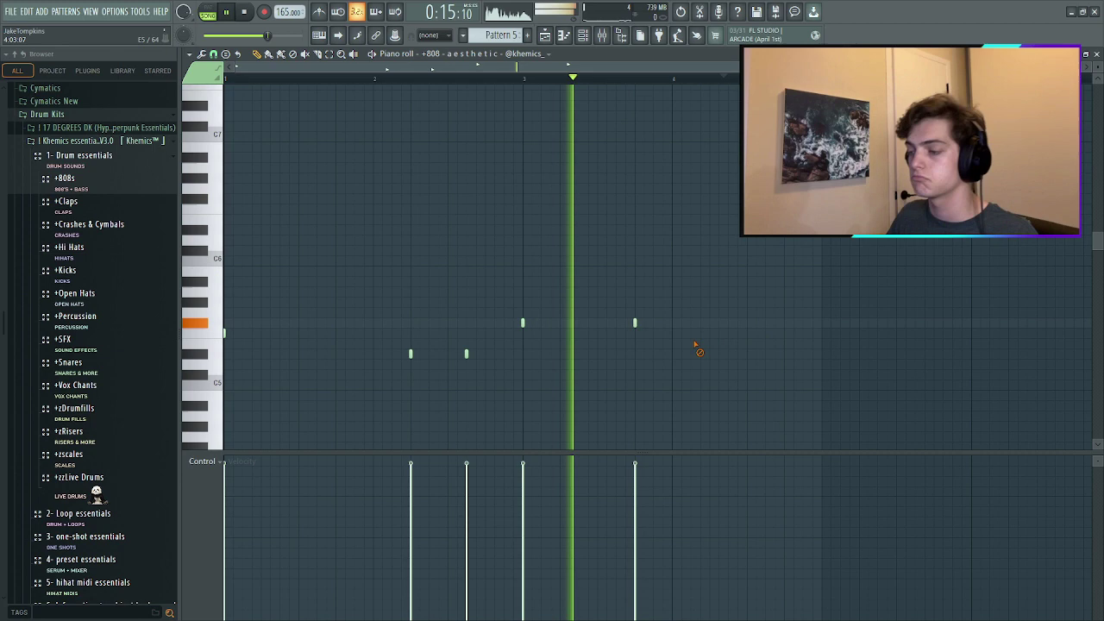
left_click(712, 353)
key("space")
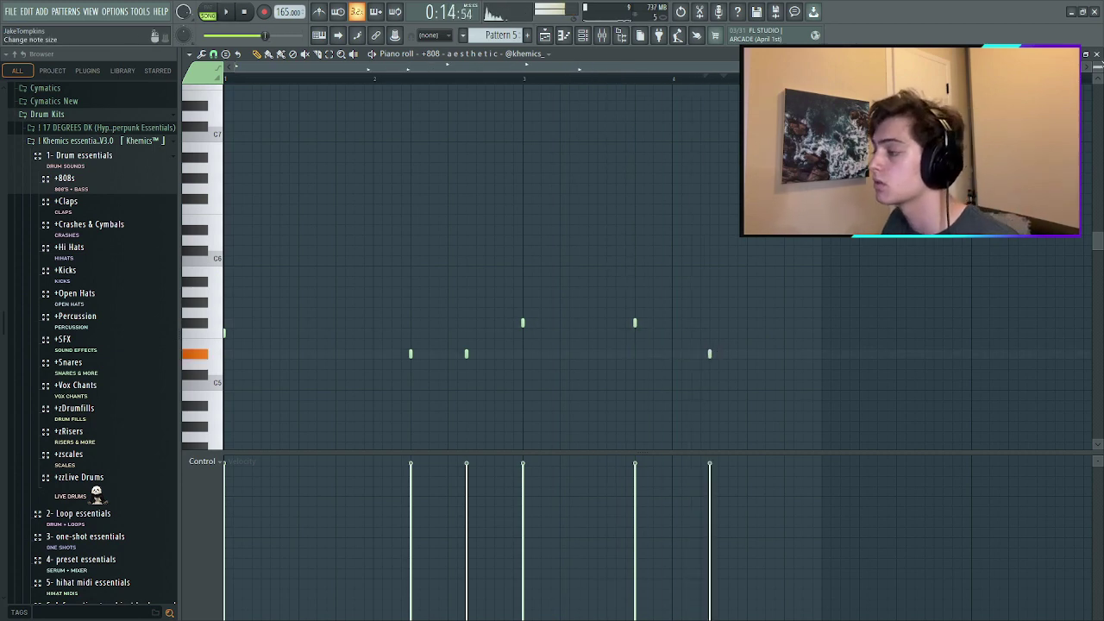
Audition the chords alone from bar 9, add the 808 and drum tracks to the playback, and review the 808 pattern.
key("Escape")
left_click(634, 78)
key("space")
key("space")
right_click(328, 112)
key("space")
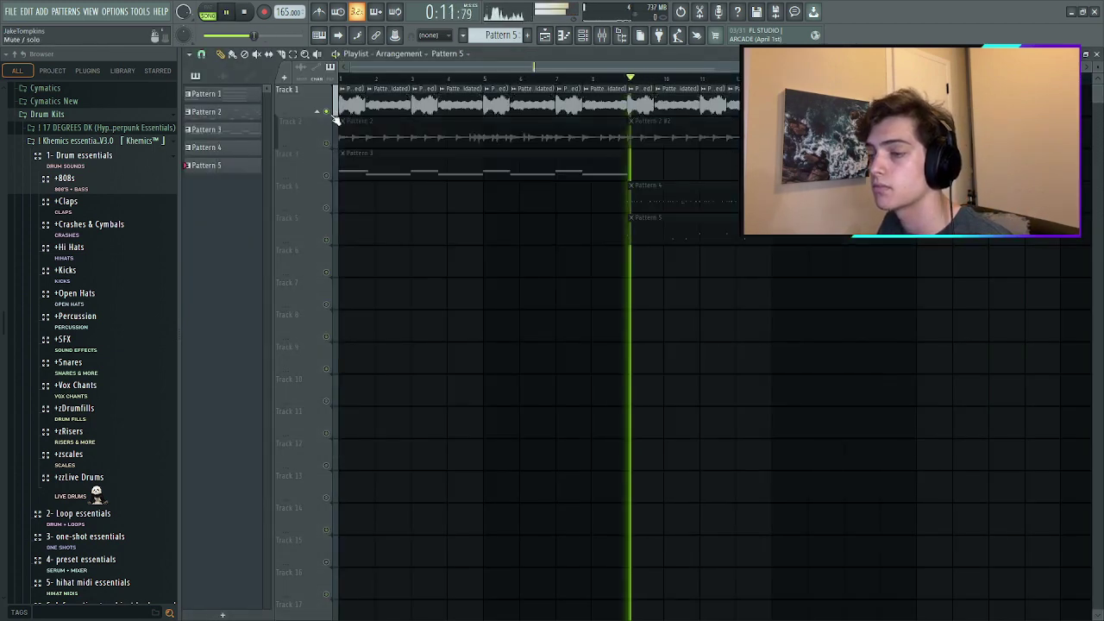
left_click(604, 36)
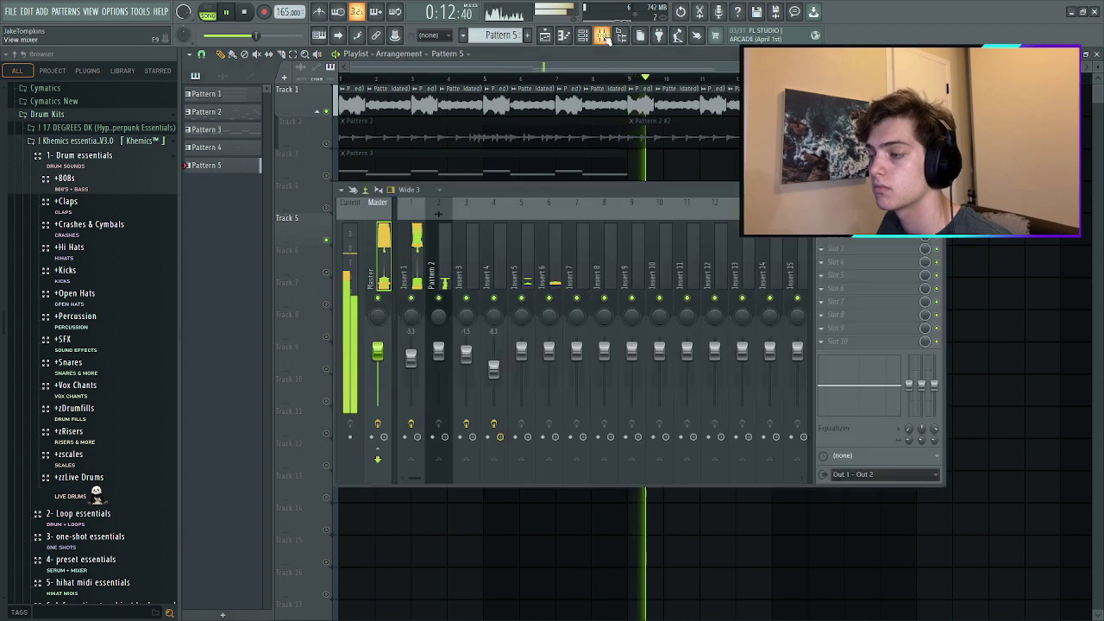
key("F9")
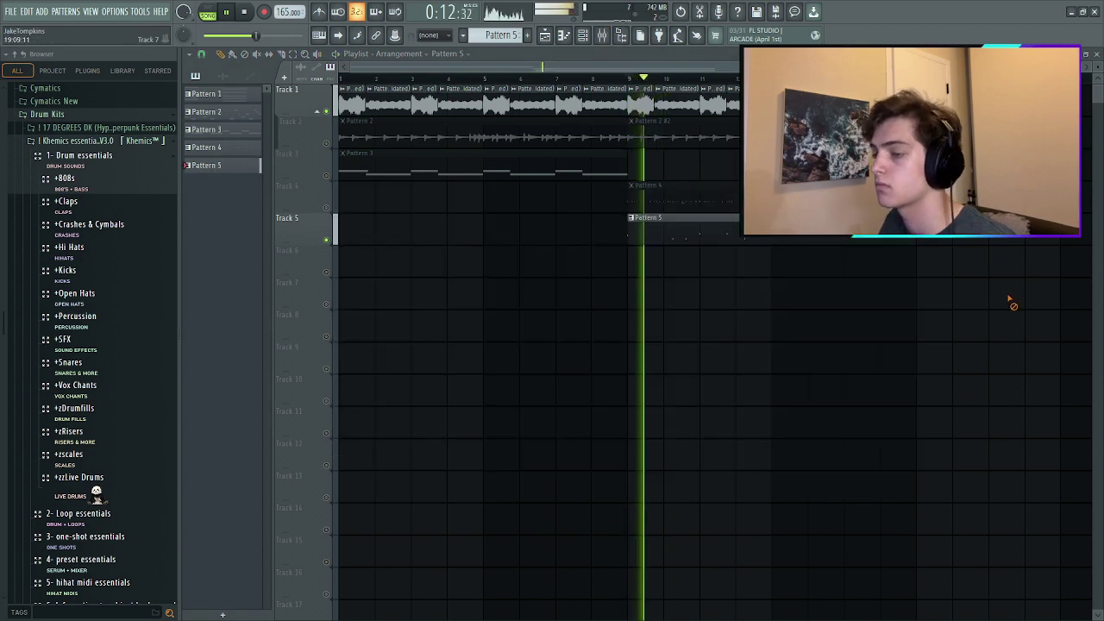
left_click(327, 207)
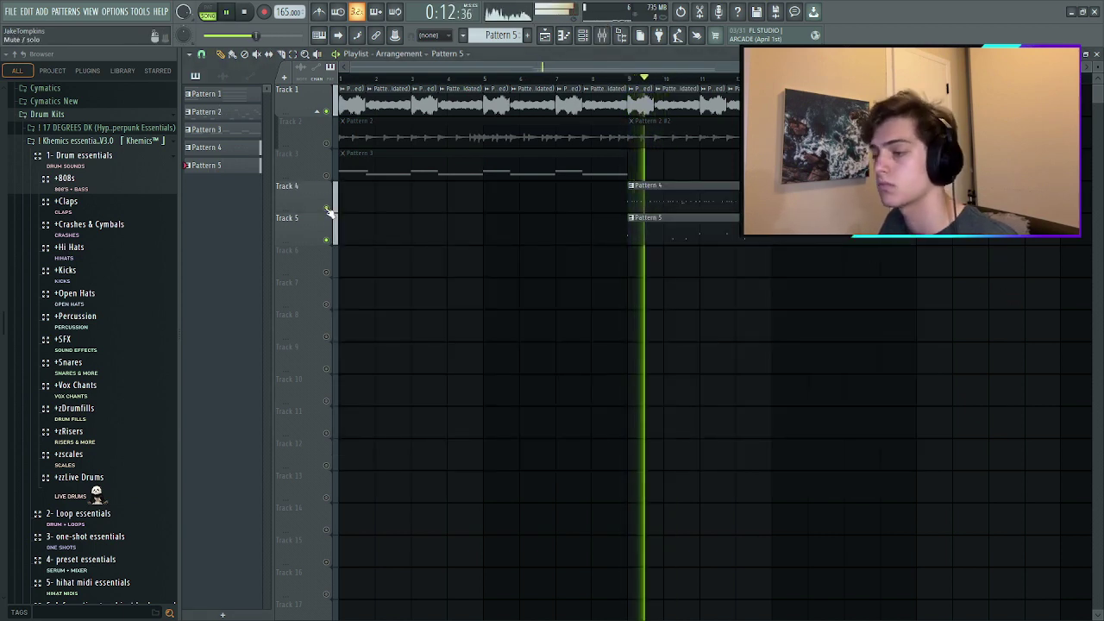
double_click(677, 230)
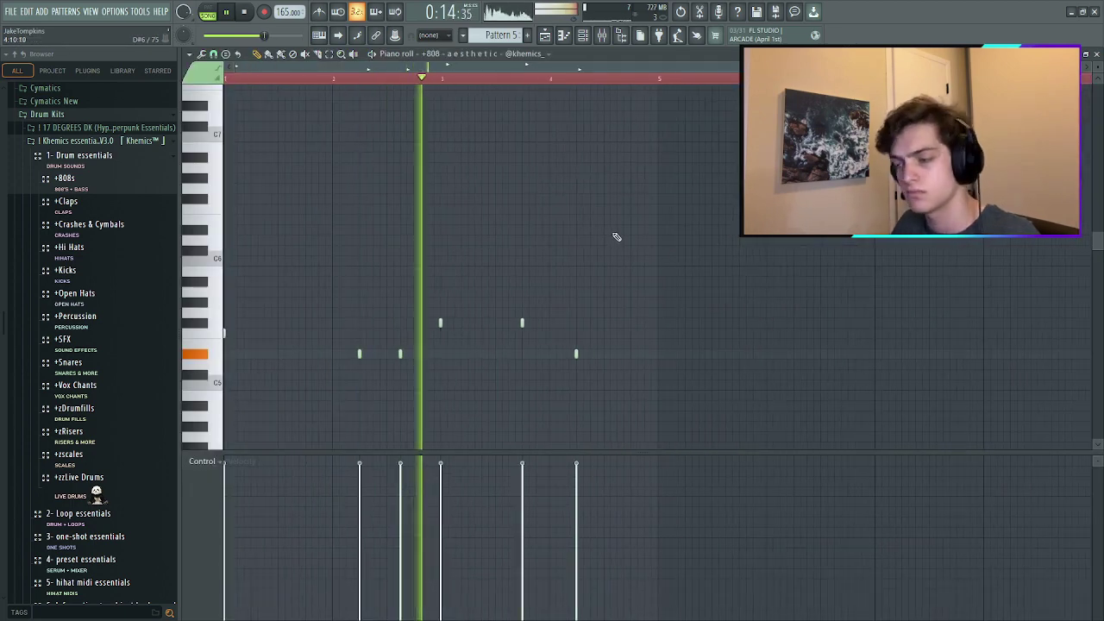
key("space")
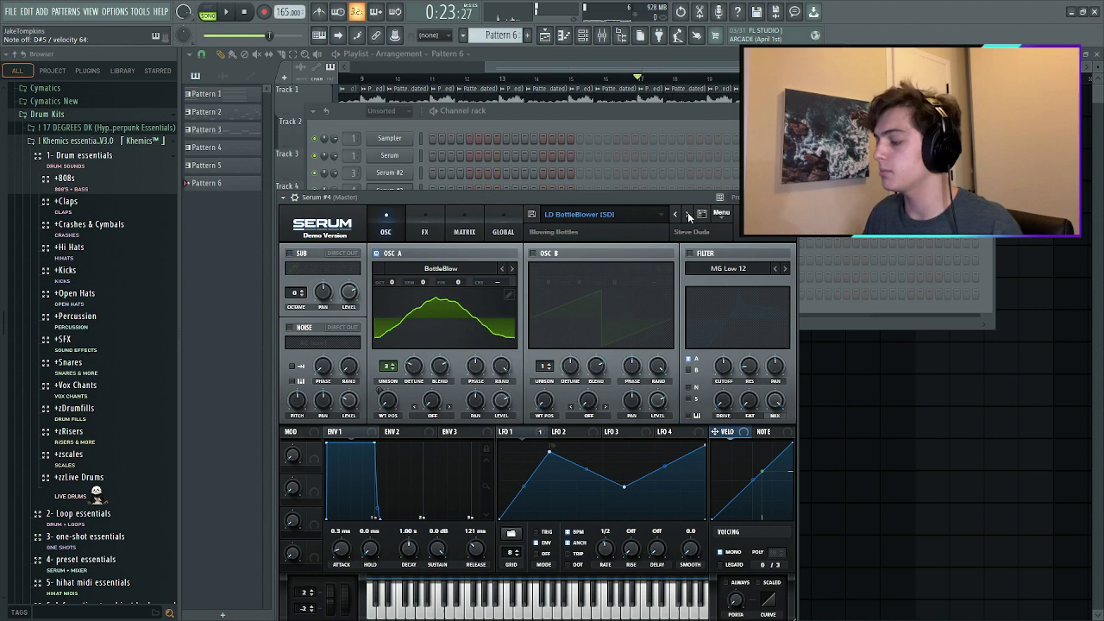
Try out melody notes on Serum #4's LD BottleBlower preset while the beat plays from bar 17.
key("space")
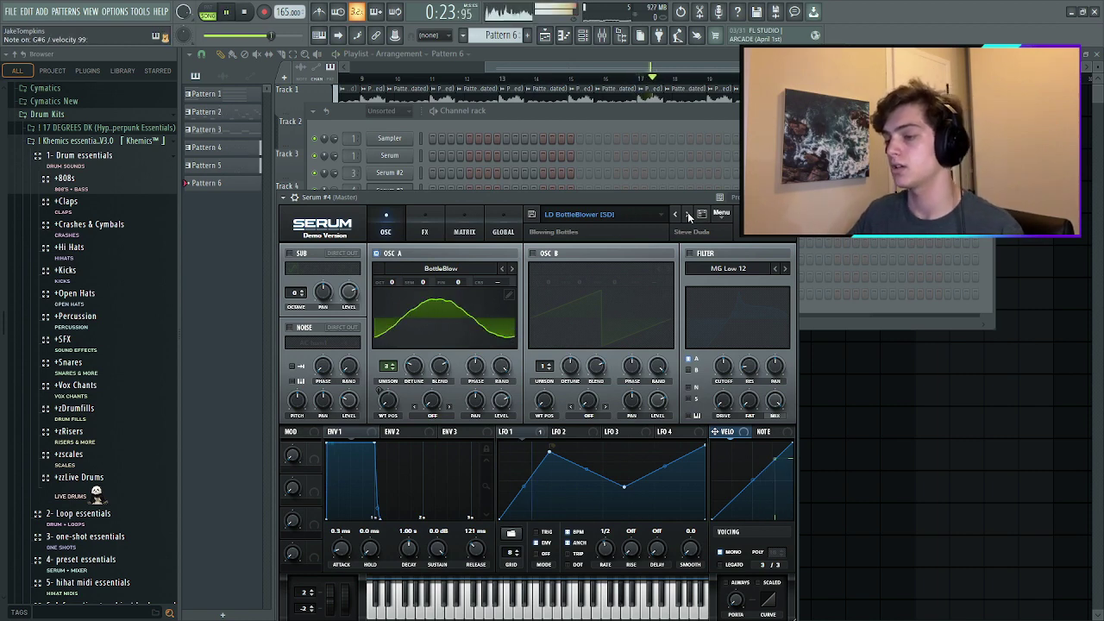
key("space")
key("space")
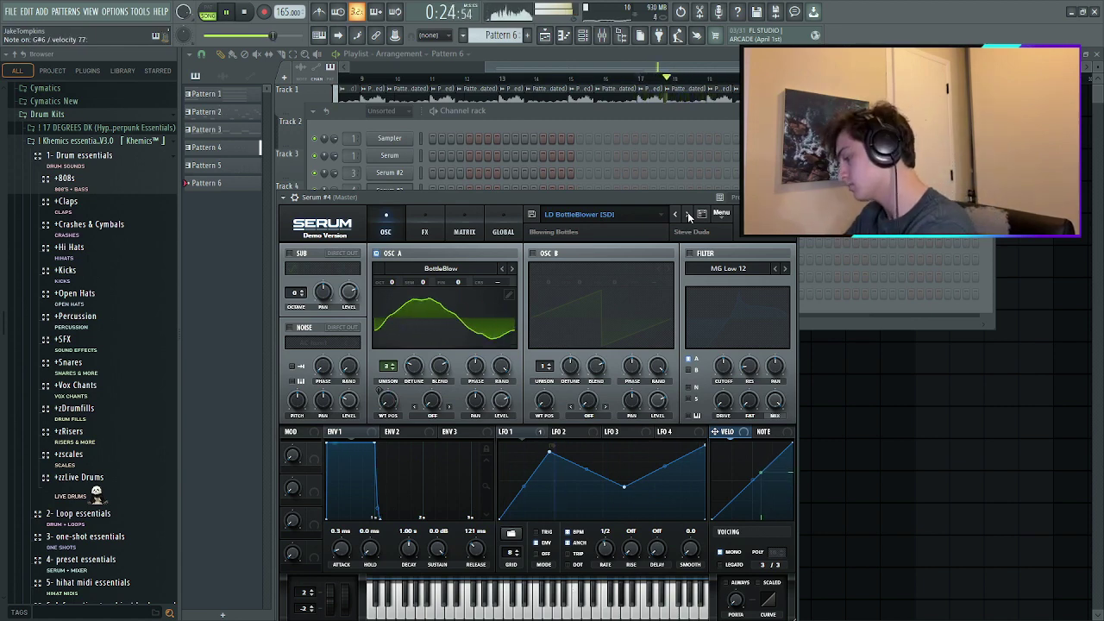
Complete the Serum #4 melody of F6, G#6 and a shortened C7 over two bars and duplicate it into bars 3 and 4.
key("F7")
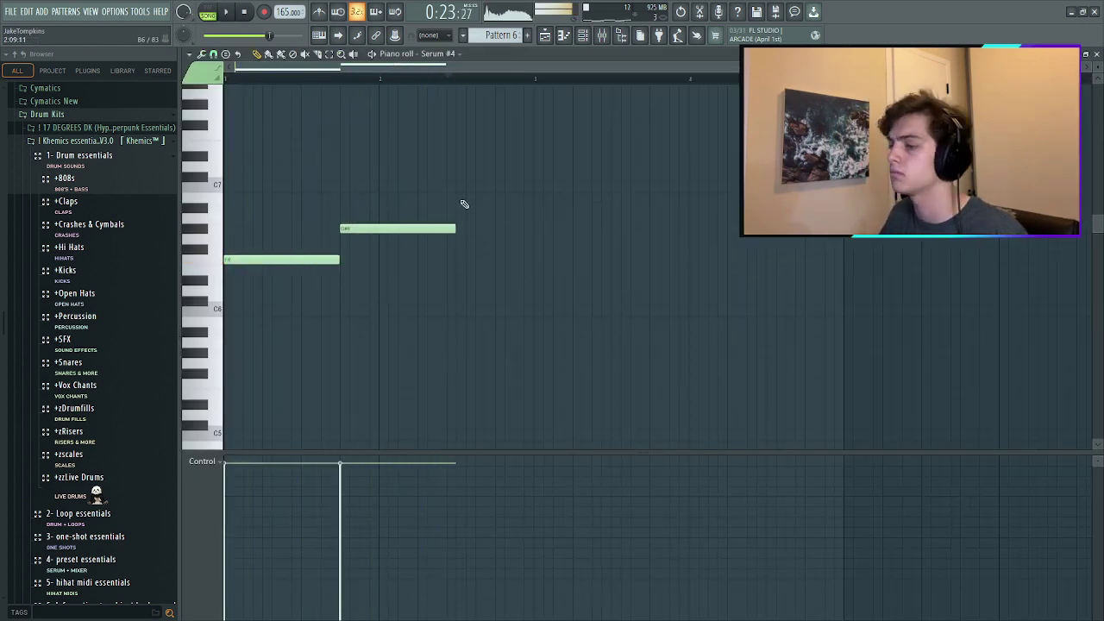
left_click_drag(461, 204, 457, 184)
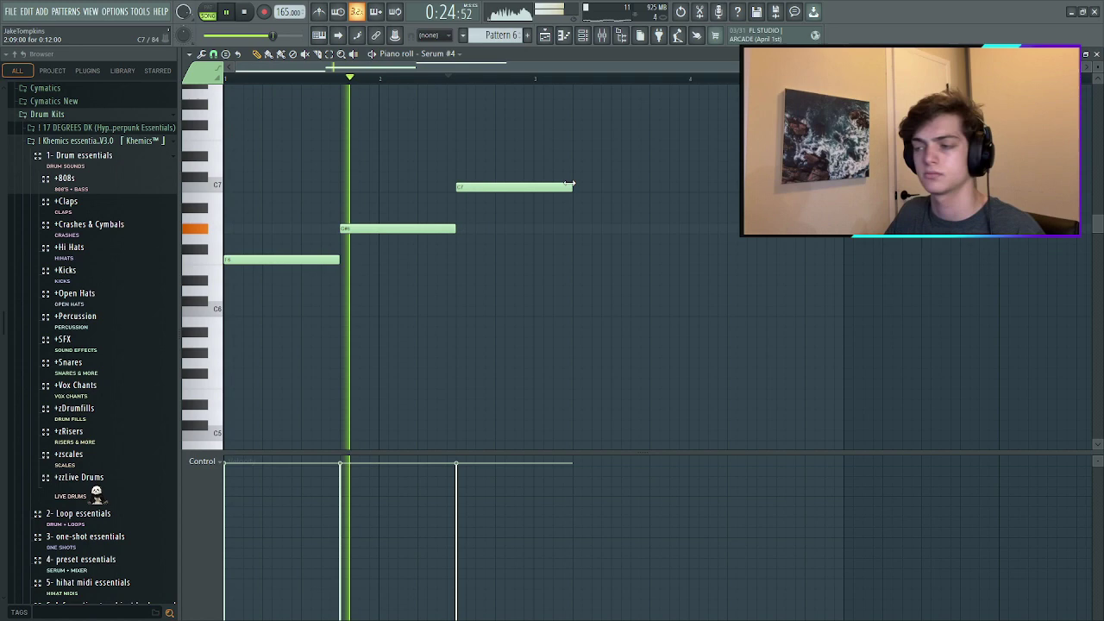
left_click_drag(571, 187, 533, 187)
key("ctrl+b")
key("ctrl+d")
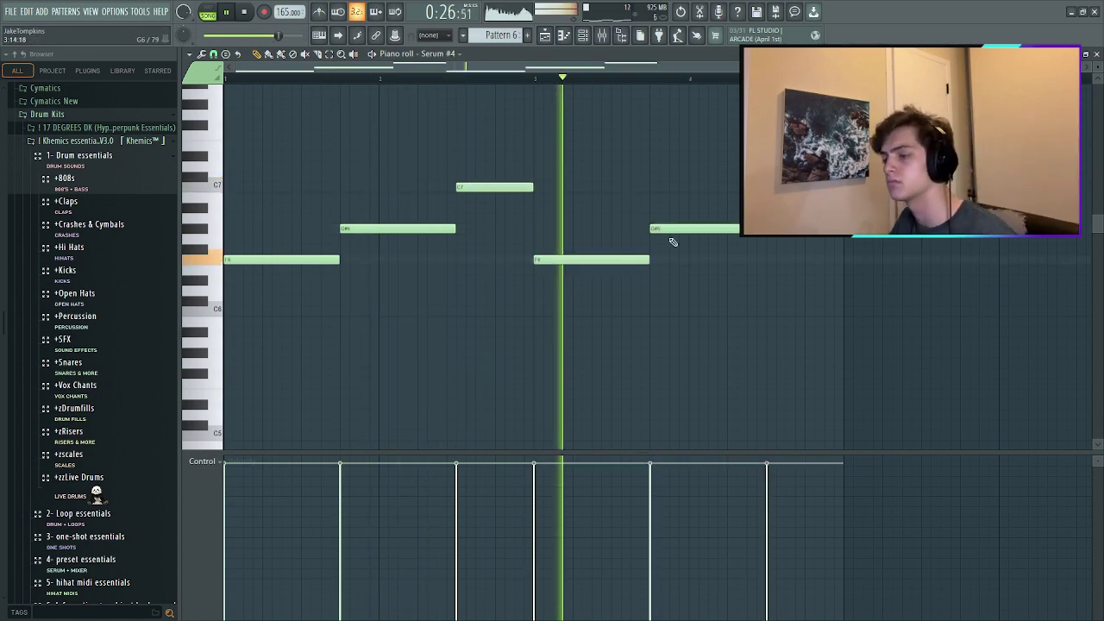
Lower the G#6 in the melody's repeat to D#6 and replace its final C7 with short G#6 and G6 notes.
key("space")
left_click_drag(670, 226, 671, 276)
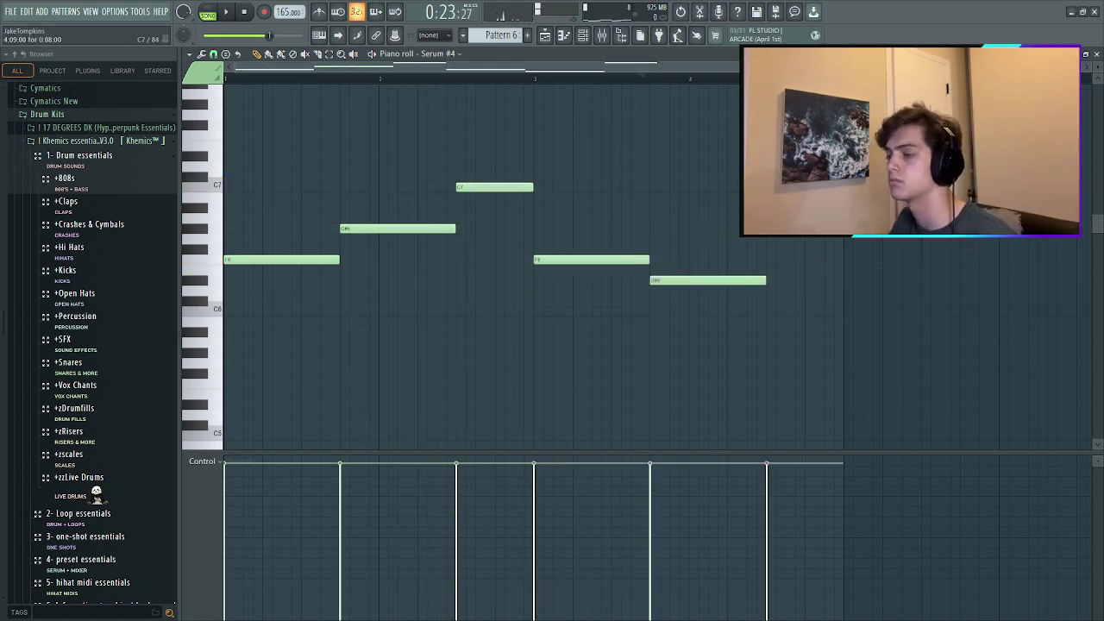
left_click_drag(779, 218, 773, 218)
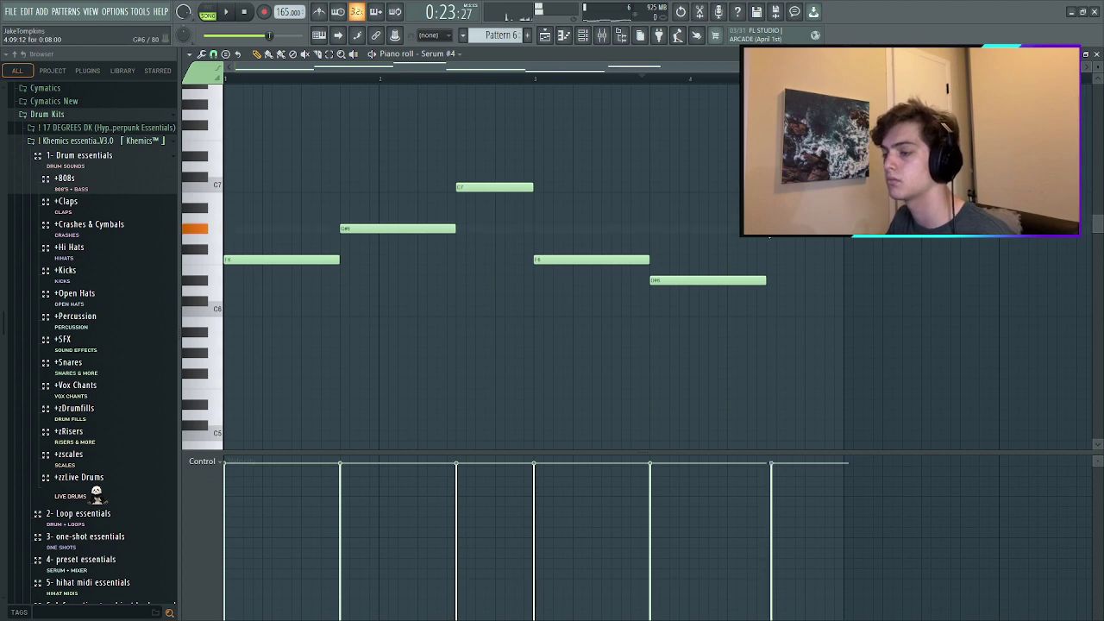
key("space")
left_click_drag(840, 229, 801, 229)
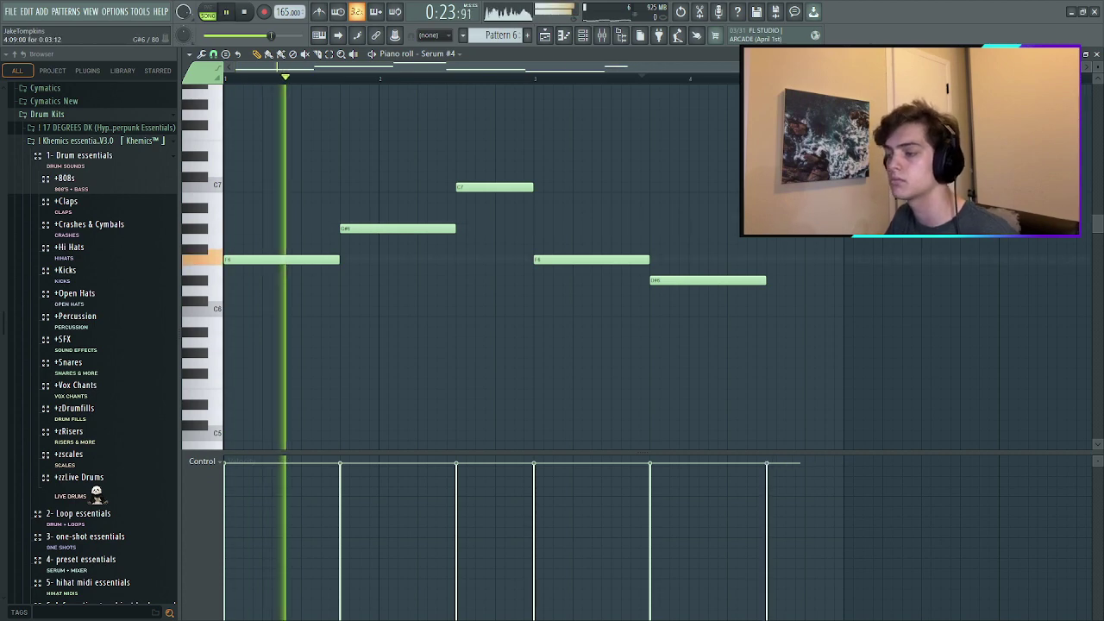
left_click(812, 239)
scroll(810, 244, "up", 1)
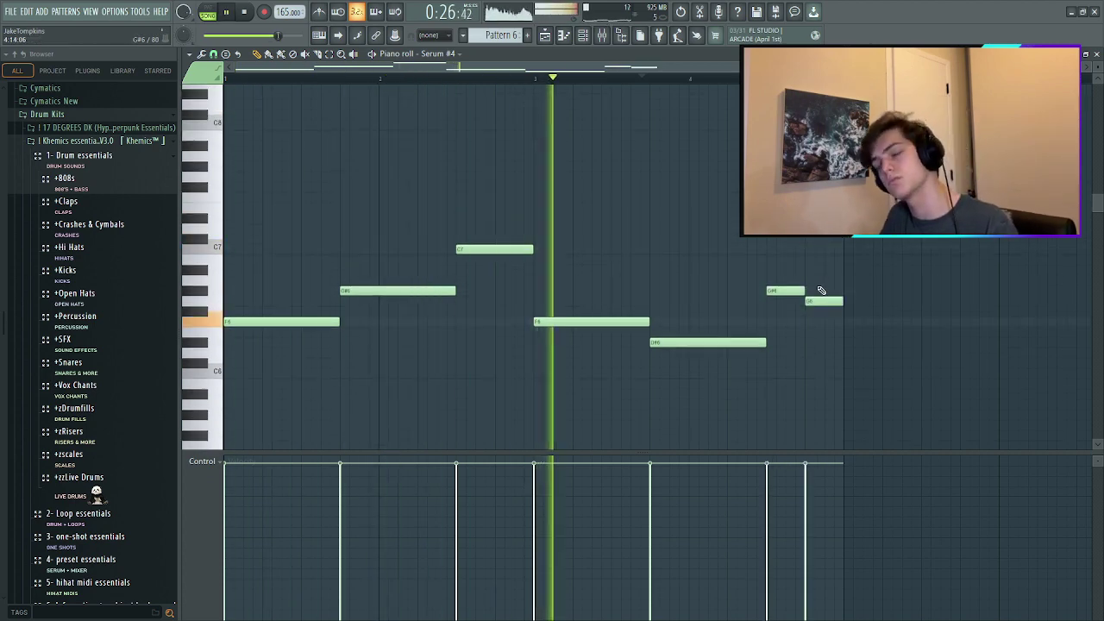
Duplicate the four-bar Serum #4 melody into bars 5 to 8 and replace the F6 at bar 7 with a short F7.
key("ctrl+b")
key("ctrl+d")
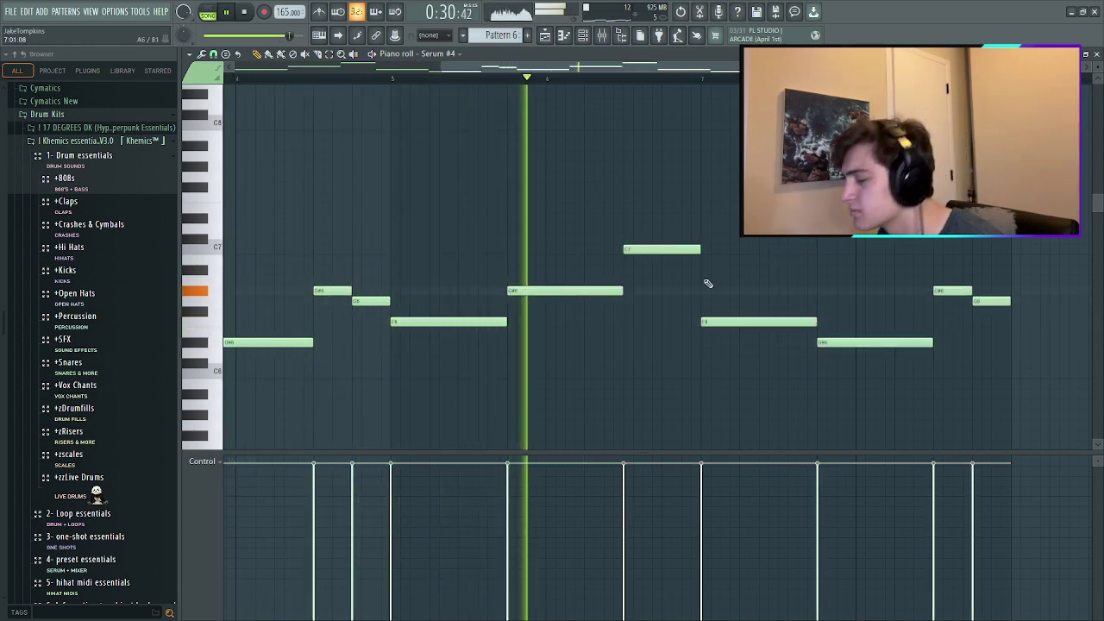
right_click(747, 320)
key("space")
left_click(705, 198)
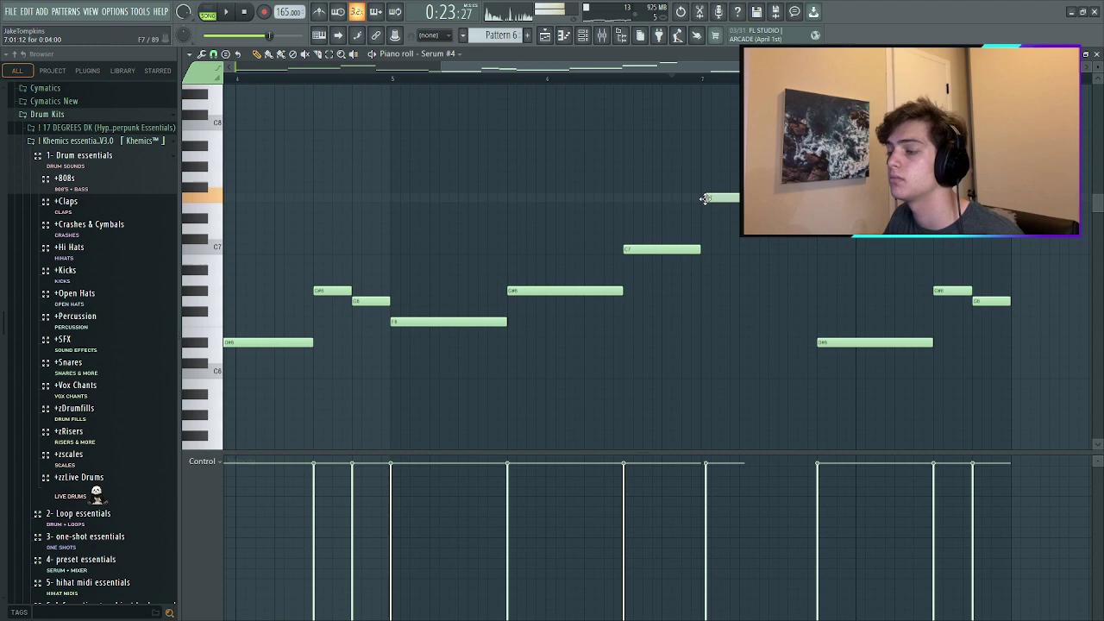
left_click(703, 81)
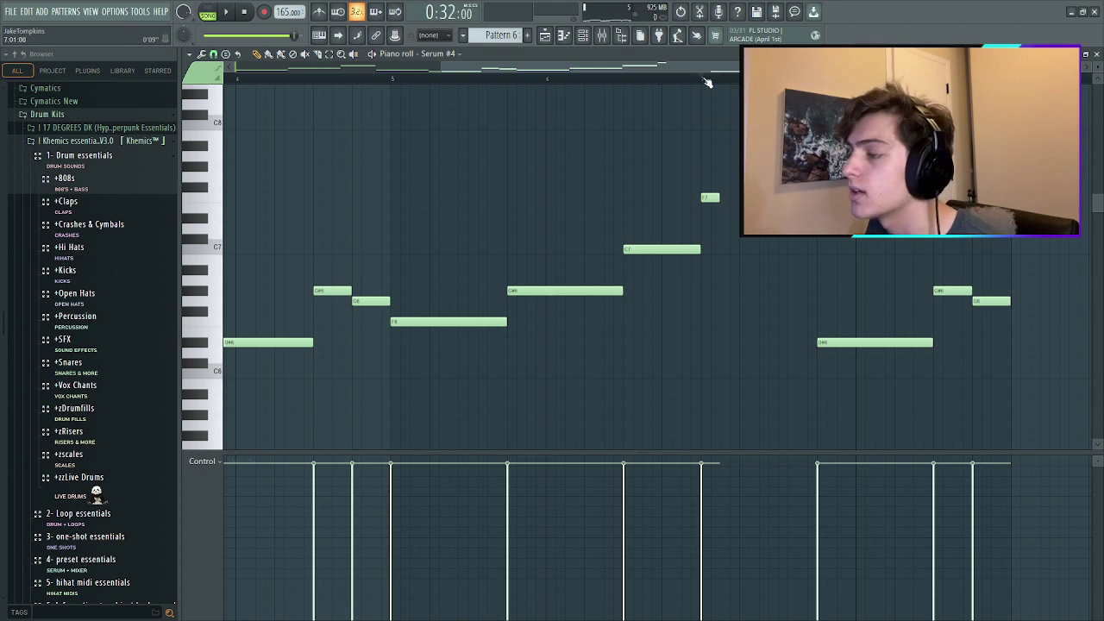
Continue bar 7 of the melody with short C7, G#7 and C7 notes after the F7.
left_click(723, 249)
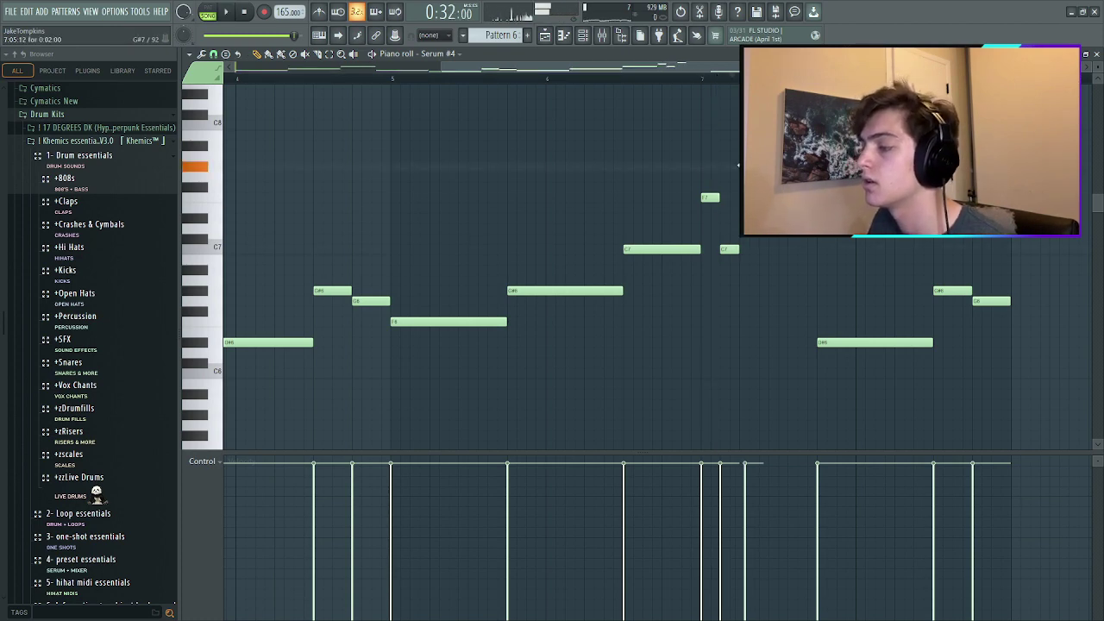
key("space")
key("space")
left_click(786, 249)
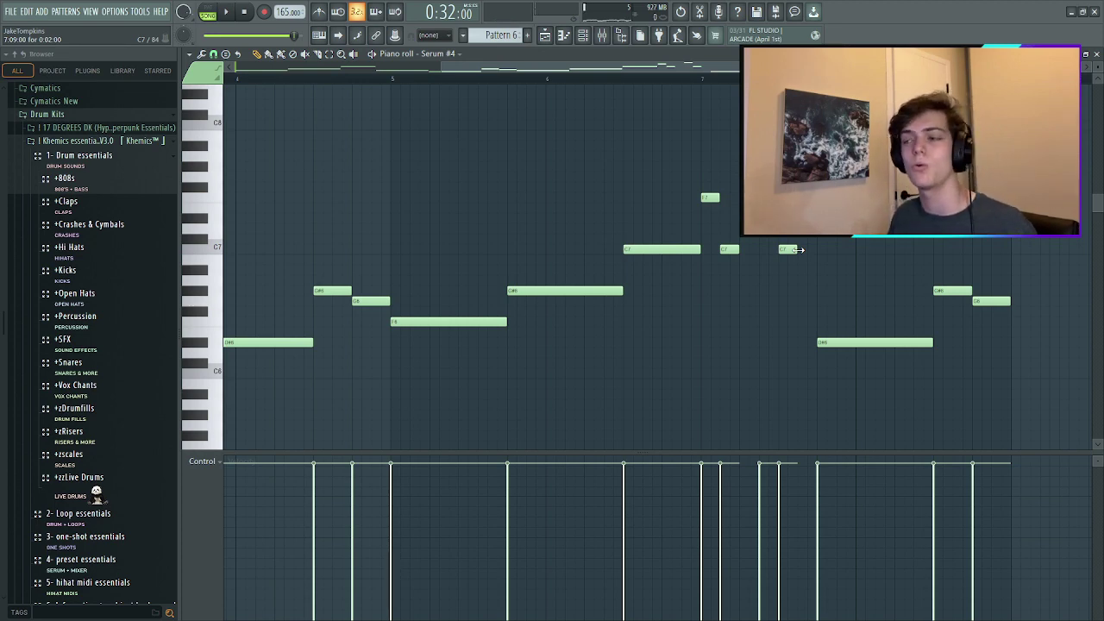
left_click(764, 166)
Audition bar 8, shorten the G#6 near the melody's end, follow it with a short C7 and replace the closing G6 with A#6.
scroll(704, 107, "up", 3)
key("space")
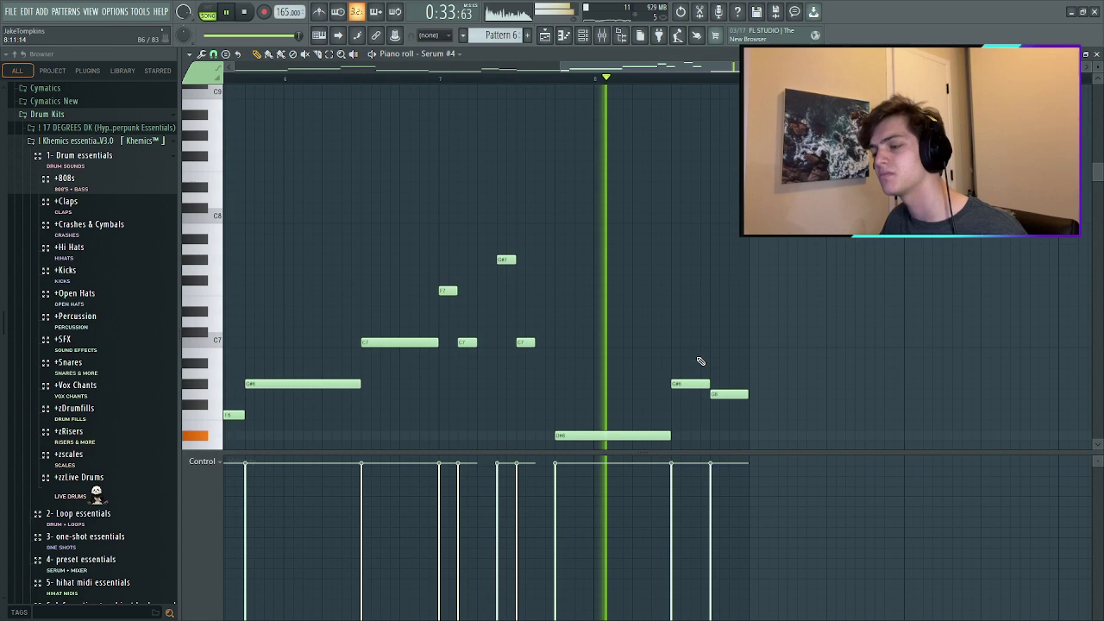
key("space")
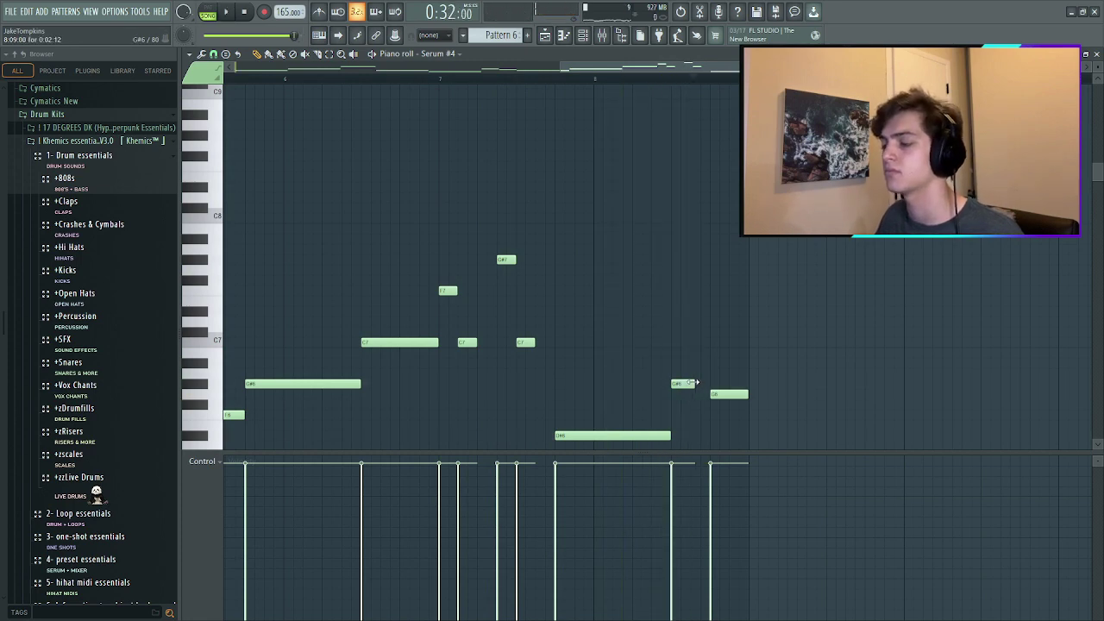
left_click(695, 343)
left_click(738, 363)
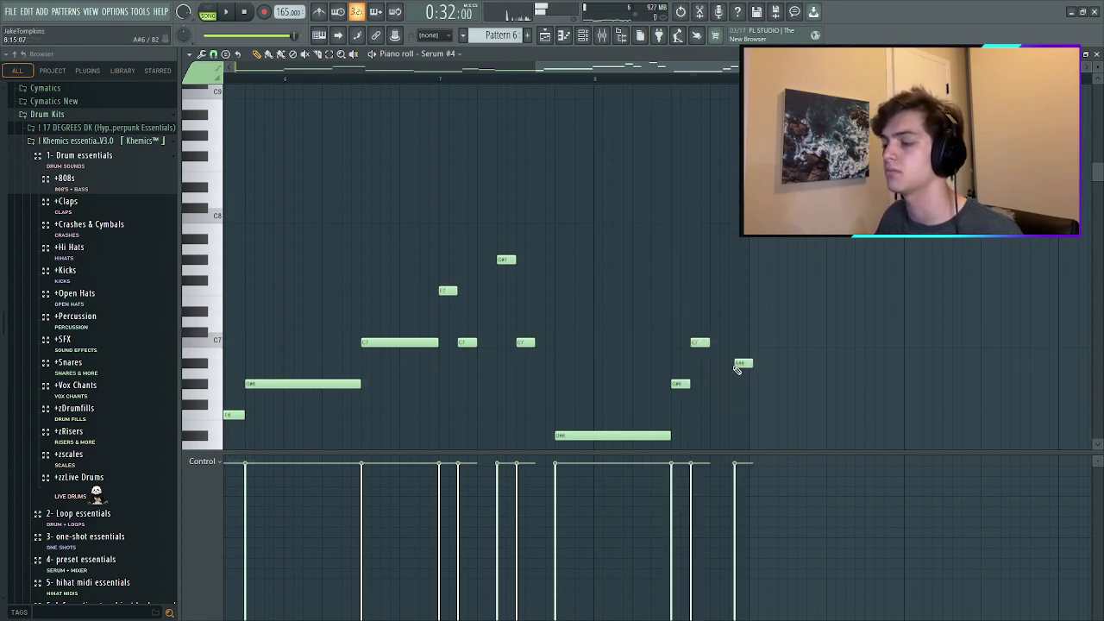
key("space")
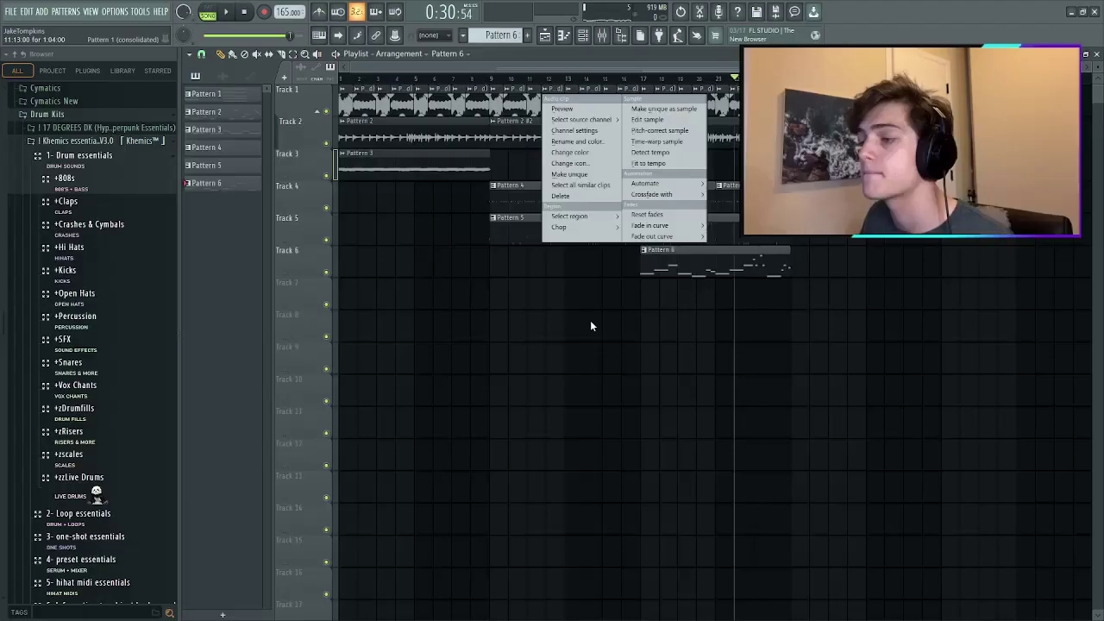
Split Pattern 4 into separate clap, hi-hat, snare and open hat patterns and look over the full arrangement.
key("Escape")
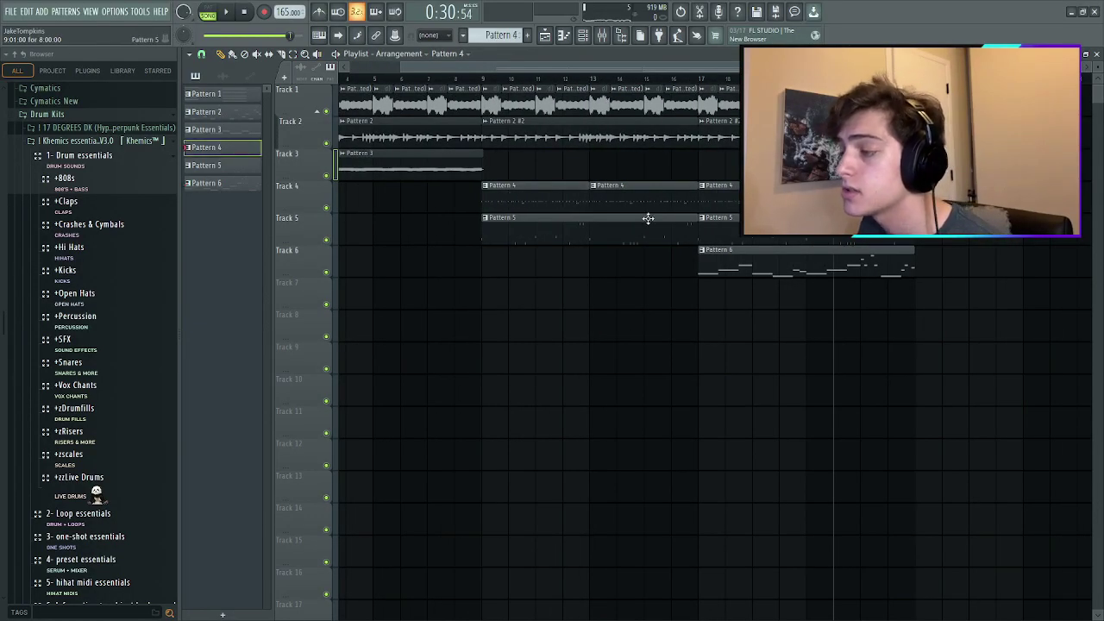
left_click(473, 32)
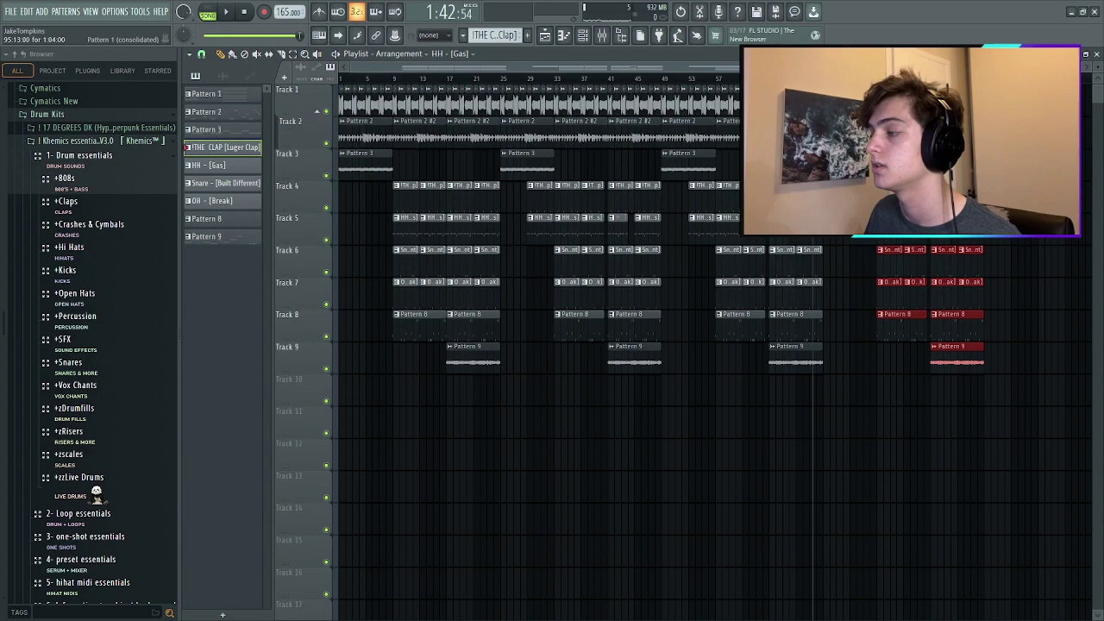
scroll(978, 223, "up", 5)
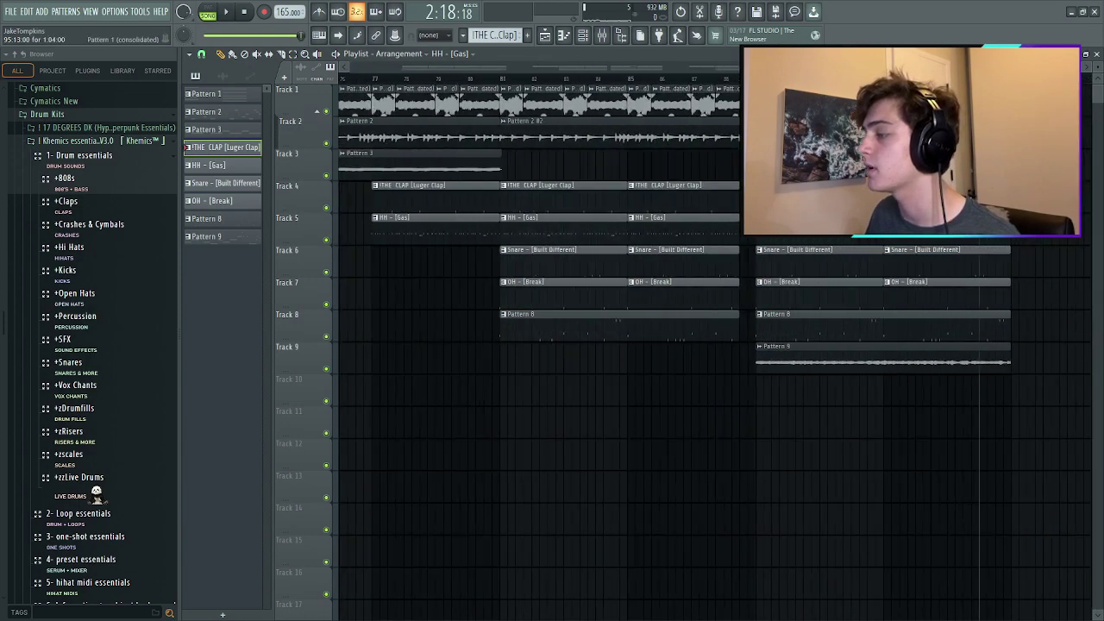
Preview the leveled up riser from the zRisers folder and place it on Track 9 leading into the drum entry at bar 9.
left_click_drag(970, 67, 431, 69)
left_click(89, 431)
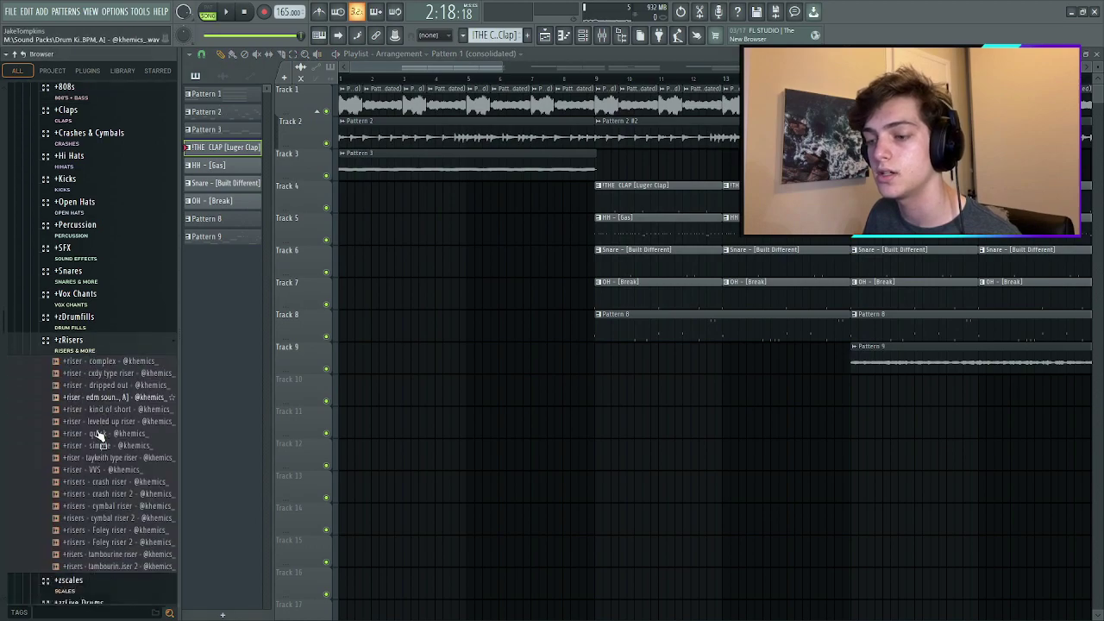
left_click(114, 417)
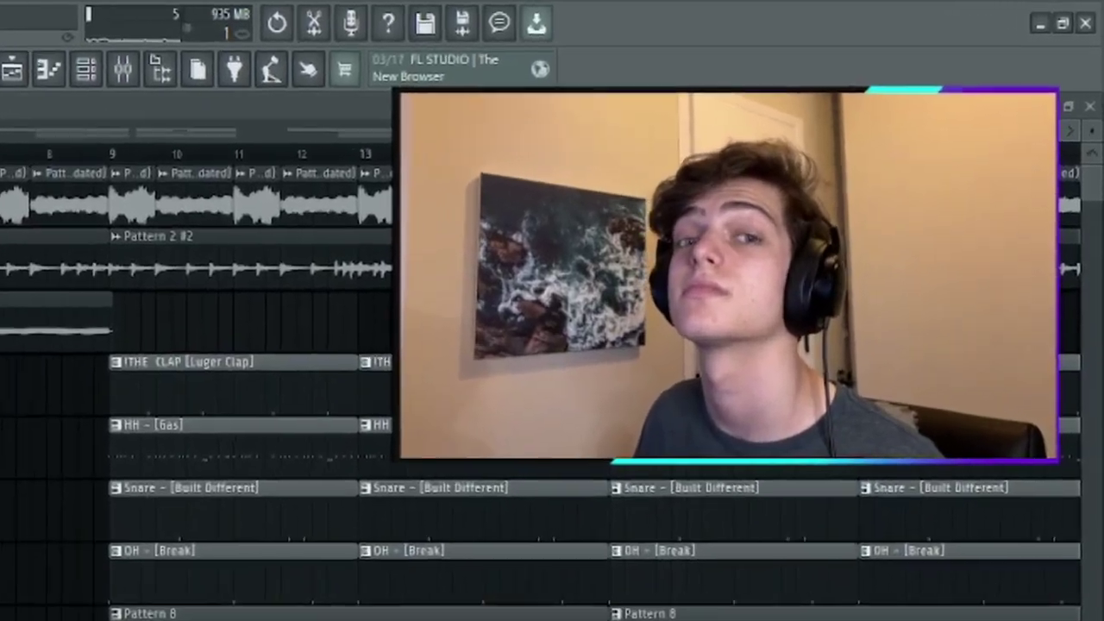
left_click_drag(121, 416, 526, 372)
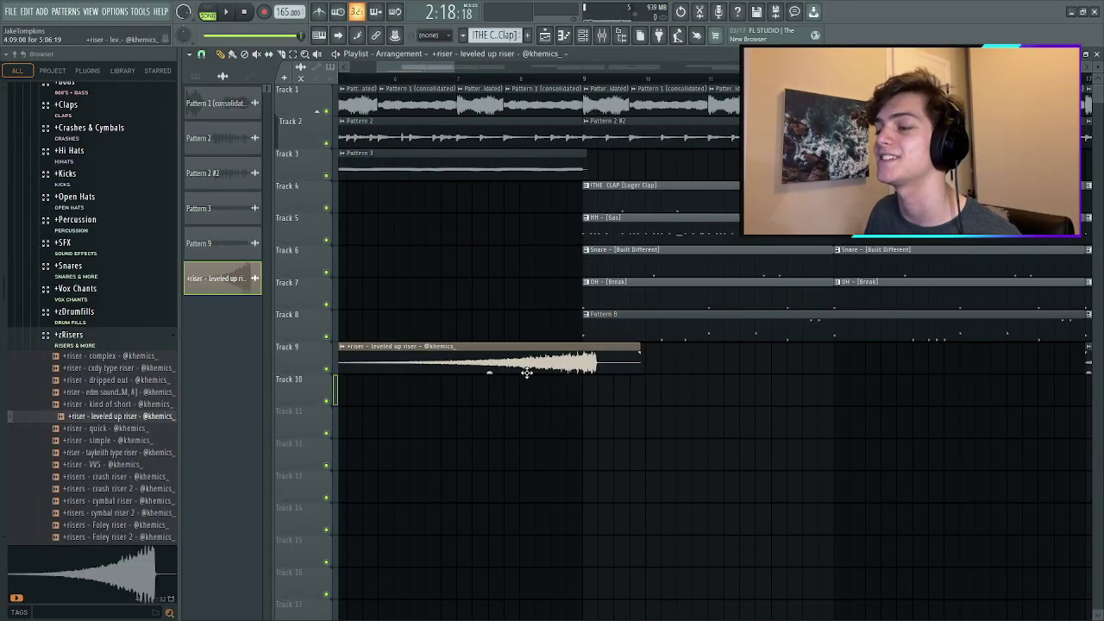
Route the leveled up riser to mixer track 11 and lower its volume to -9.3 dB while playing the intro from bar 5.
left_click(353, 79)
key("space")
double_click(466, 358)
double_click(495, 138)
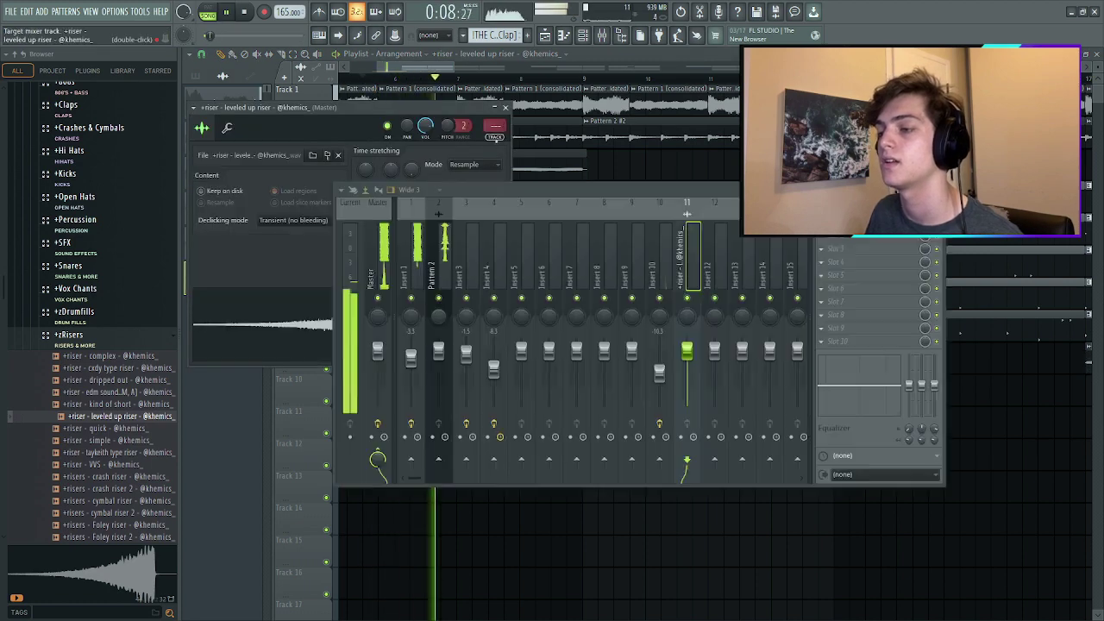
key("space")
key("space")
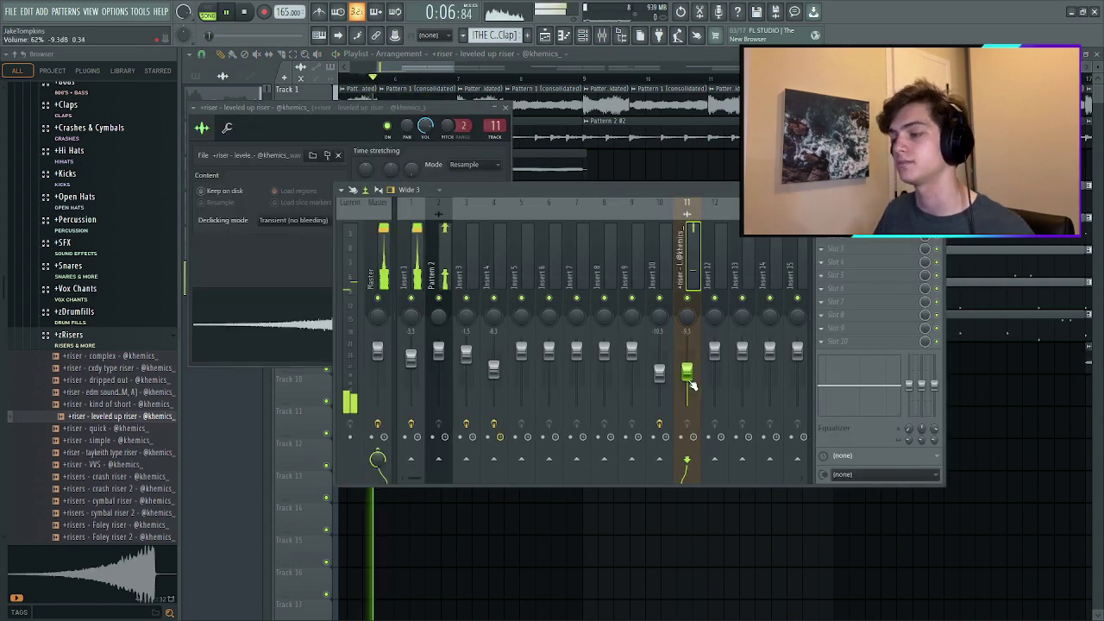
right_click(727, 542)
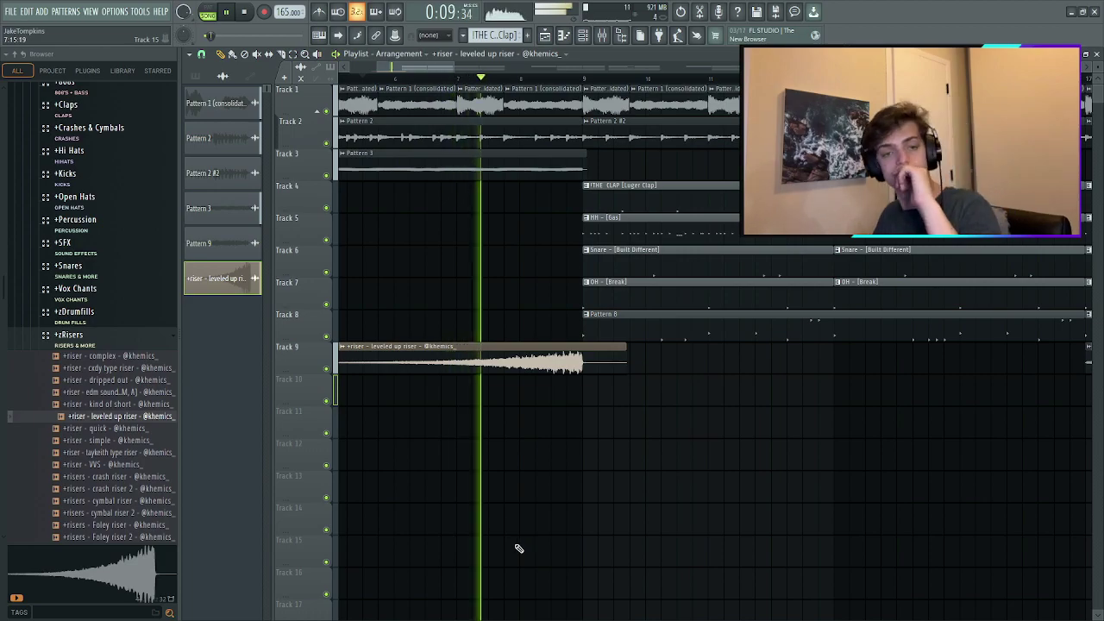